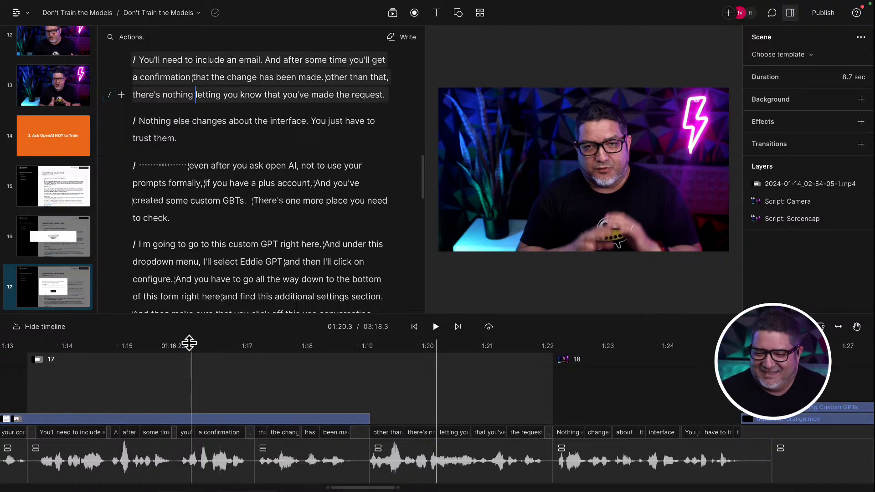
Move the playhead to the script's opening words and to "against" in scene 2, and look through to the closing paragraph.
{"action": "scroll", "coordinate": [191, 278], "scroll_direction": "up", "scroll_amount": 10}
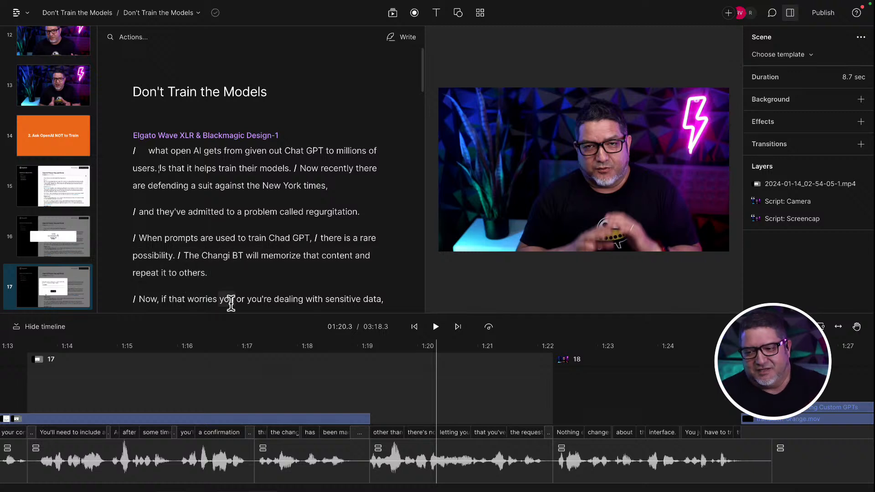
{"action": "scroll", "coordinate": [226, 301], "scroll_direction": "down", "scroll_amount": 1}
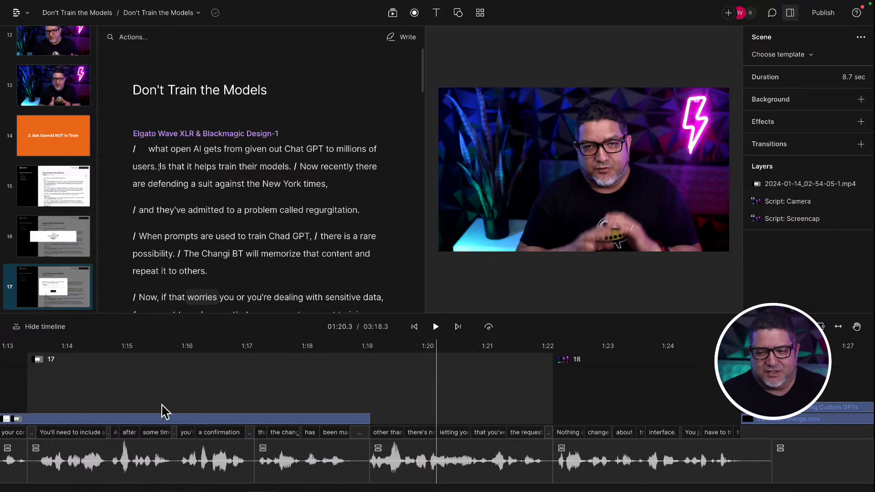
{"action": "left_click", "coordinate": [149, 148]}
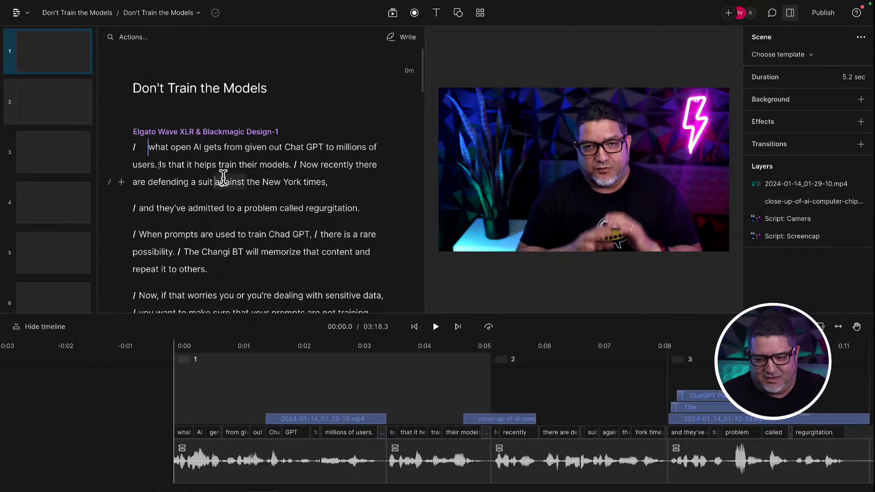
{"action": "left_click", "coordinate": [221, 180]}
{"action": "scroll", "coordinate": [252, 253], "scroll_direction": "down", "scroll_amount": 6}
{"action": "scroll", "coordinate": [252, 253], "scroll_direction": "down", "scroll_amount": 15}
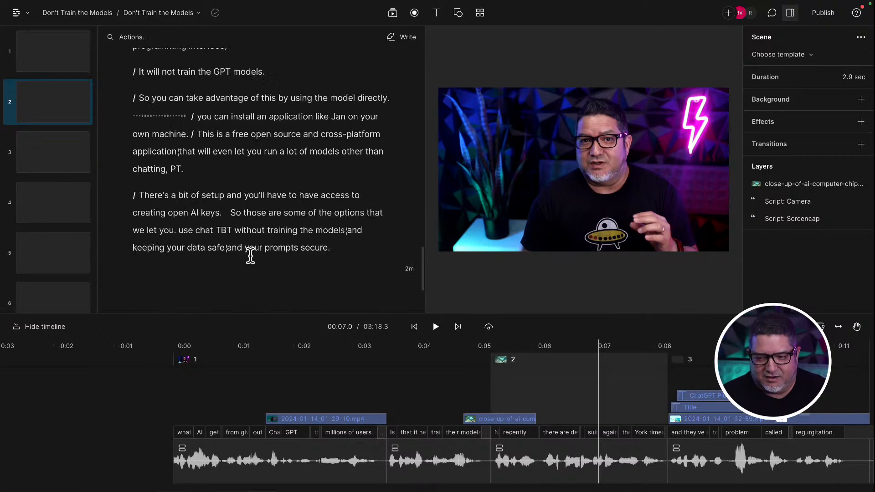
Try deleting the word "and" after "setup" in the script of scene 39, and undo the deletion.
{"action": "left_click", "coordinate": [228, 193]}
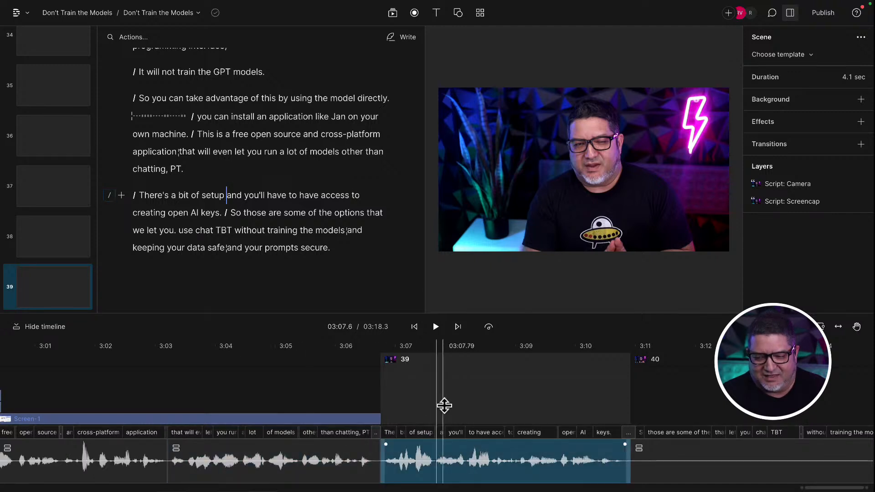
{"action": "double_click", "coordinate": [232, 199]}
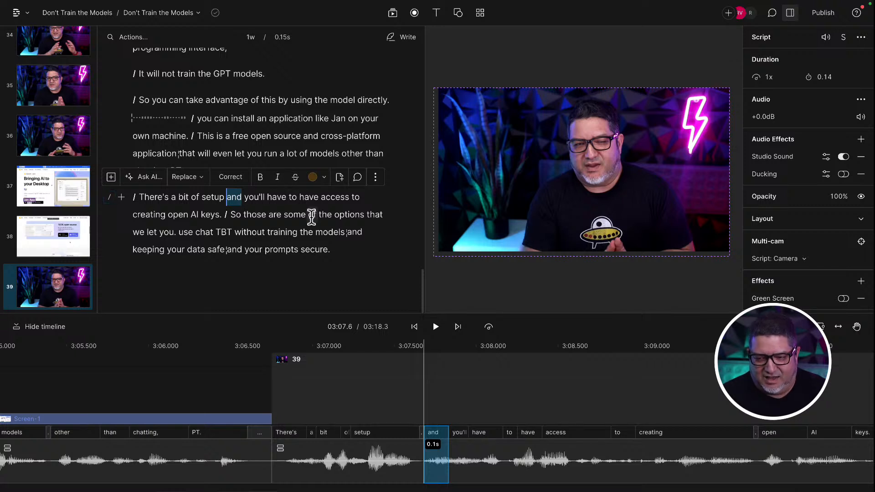
{"action": "key", "text": "BackSpace"}
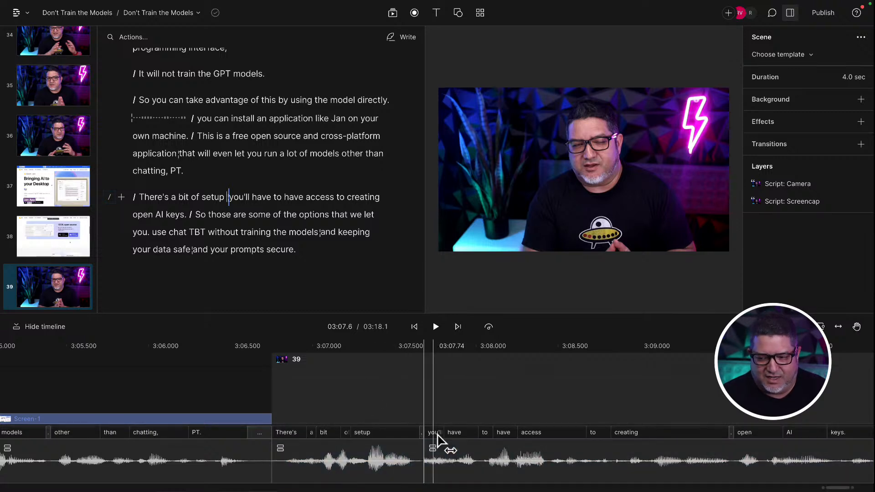
{"action": "left_click_drag", "start_coordinate": [437, 439], "coordinate": [457, 468]}
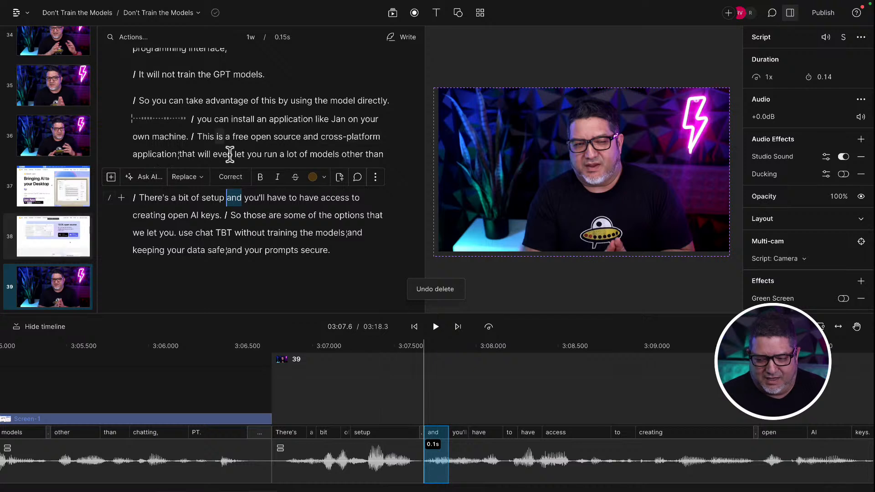
Try shifting the word "There's" at the start of scene 39 earlier and then later on the timeline.
{"action": "left_click", "coordinate": [319, 405]}
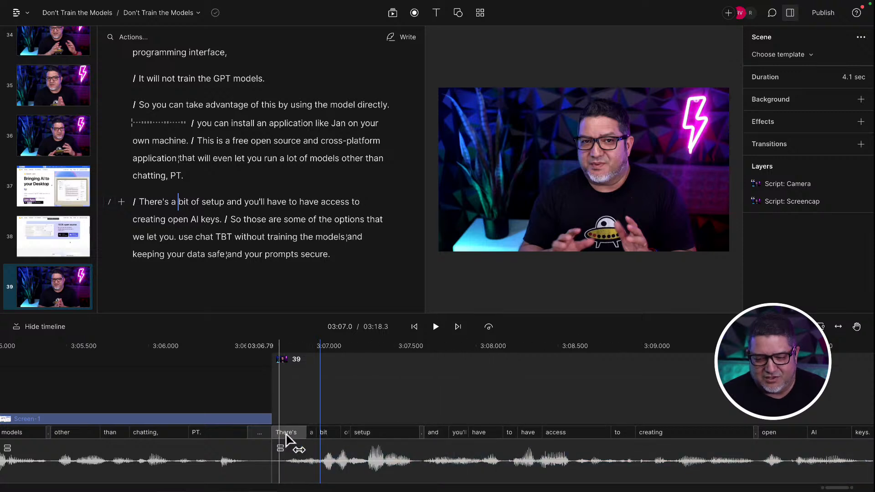
{"action": "left_click_drag", "start_coordinate": [283, 436], "coordinate": [264, 436]}
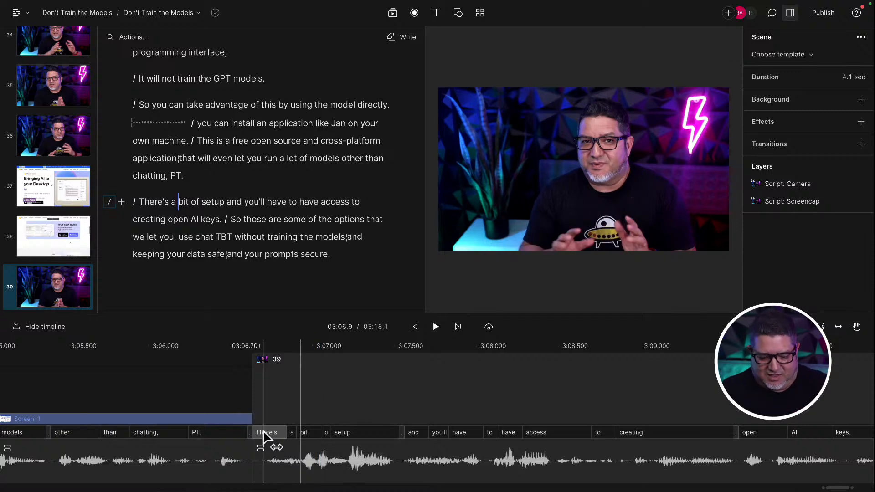
{"action": "left_click_drag", "start_coordinate": [264, 436], "coordinate": [308, 438]}
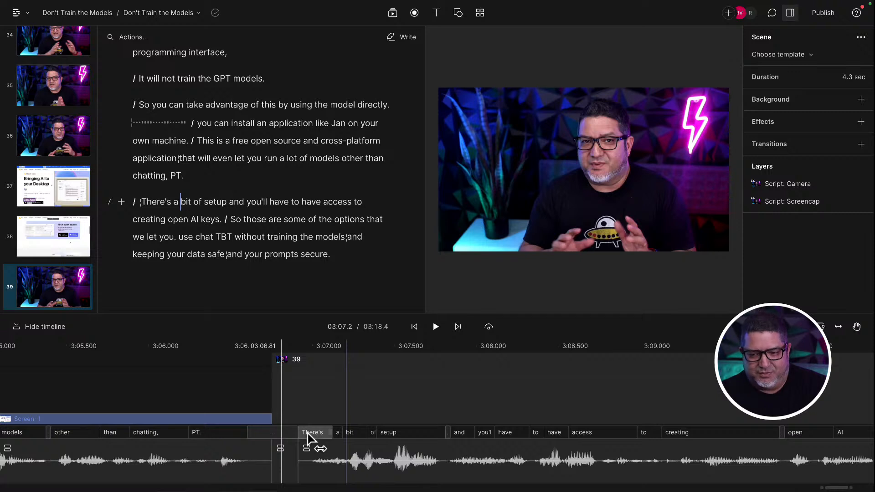
Shorten the added gap before "There's" in scene 39 and undo the timing edits.
{"action": "left_click", "coordinate": [278, 349]}
{"action": "left_click_drag", "start_coordinate": [278, 348], "coordinate": [294, 348]}
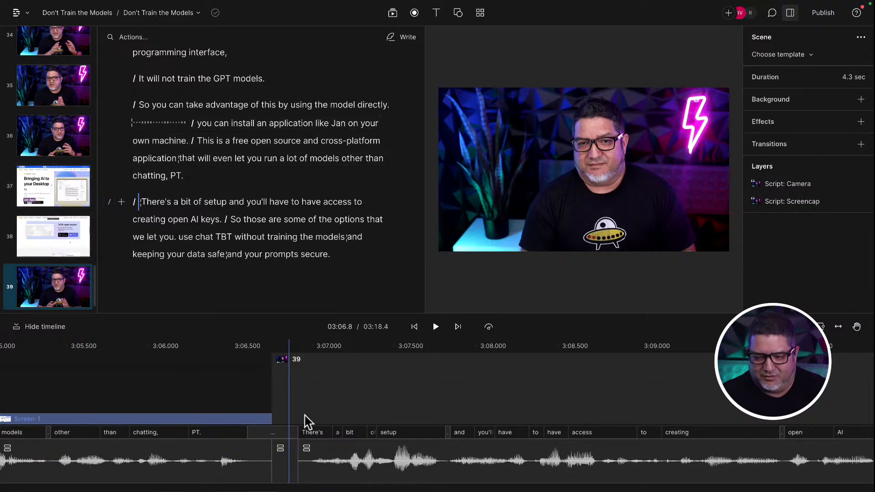
{"action": "left_click_drag", "start_coordinate": [319, 457], "coordinate": [284, 458]}
{"action": "left_click", "coordinate": [267, 453]}
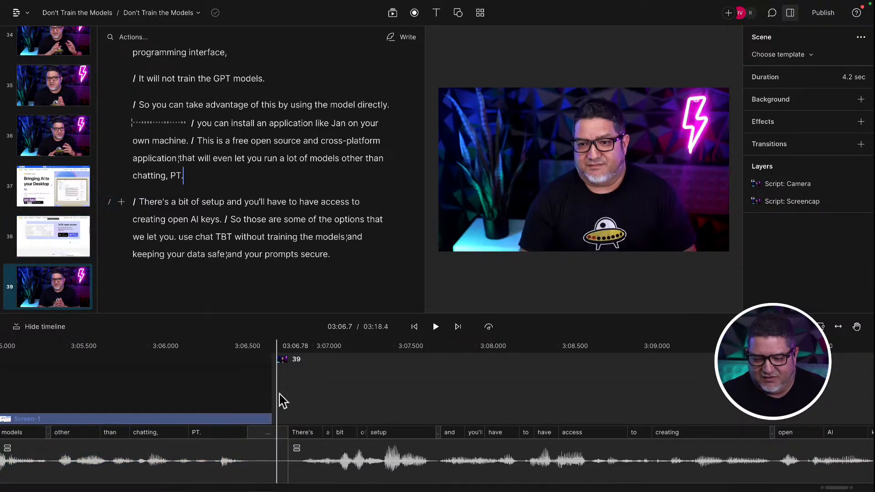
{"action": "left_click", "coordinate": [262, 348]}
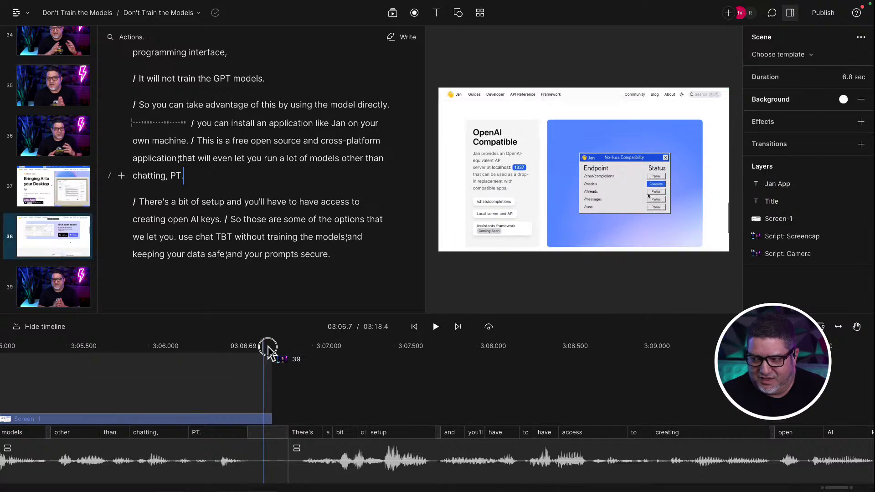
{"action": "mouse_move", "coordinate": [268, 349]}
{"action": "left_mouse_down"}
{"action": "mouse_move", "coordinate": [290, 350]}
{"action": "mouse_move", "coordinate": [266, 352]}
{"action": "left_mouse_up"}
{"action": "key", "text": "super+z"}
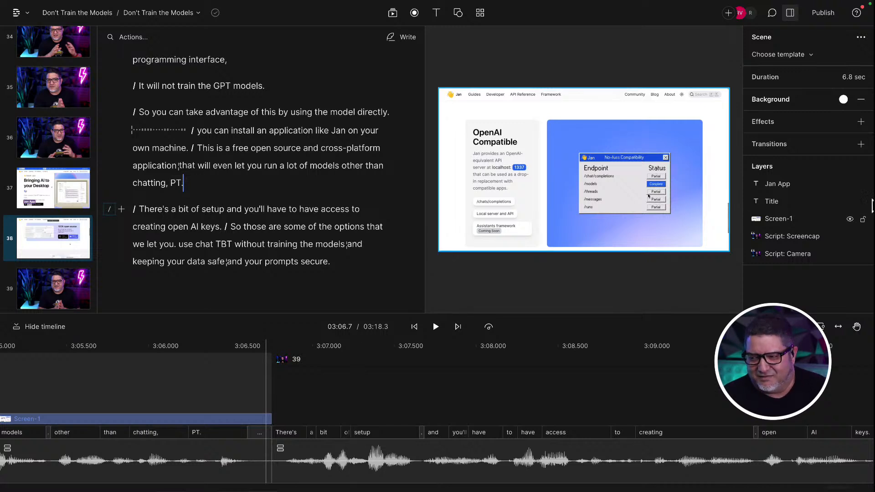
Leave the open composition and return to the projects overview.
{"action": "left_click", "coordinate": [537, 166]}
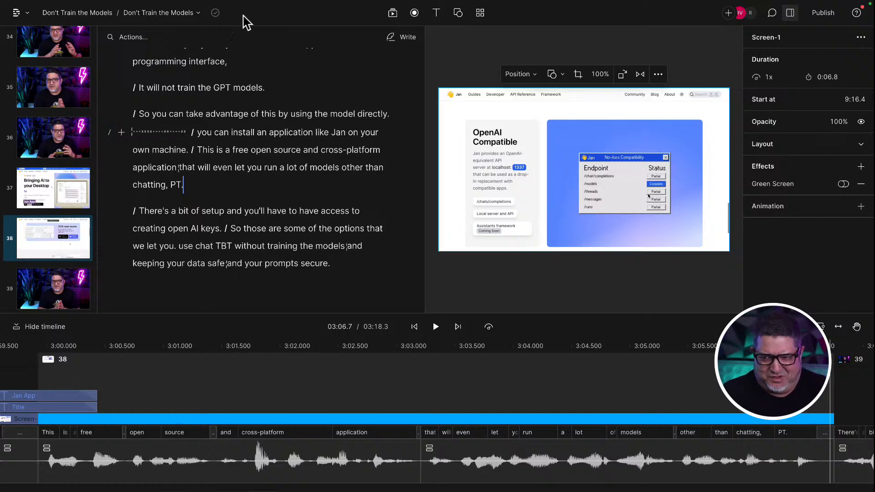
{"action": "left_click", "coordinate": [19, 13]}
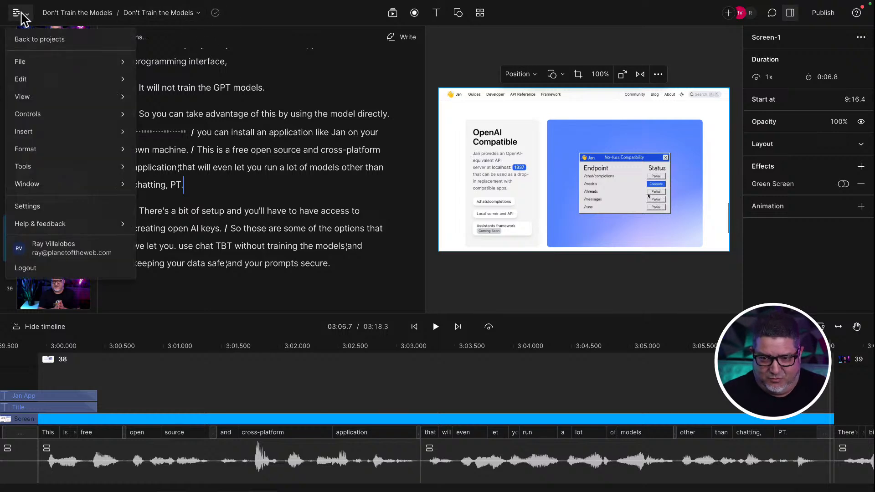
{"action": "left_click", "coordinate": [40, 40]}
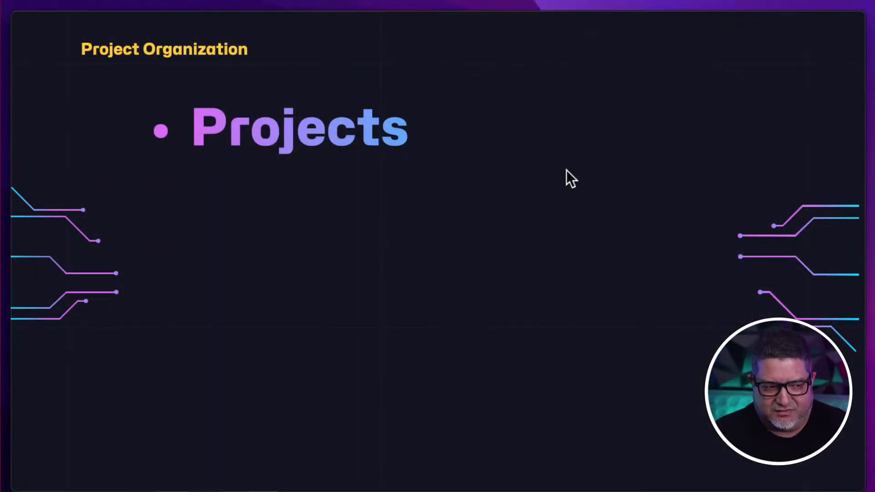
{"action": "left_click", "coordinate": [705, 228]}
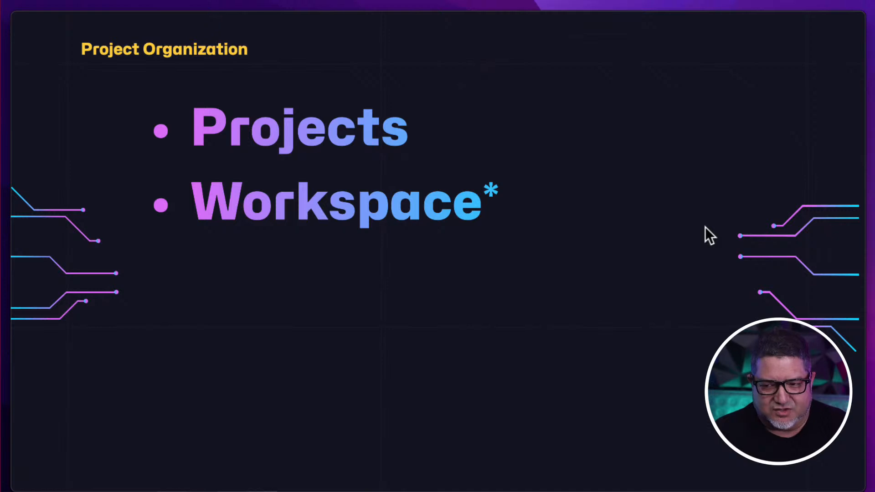
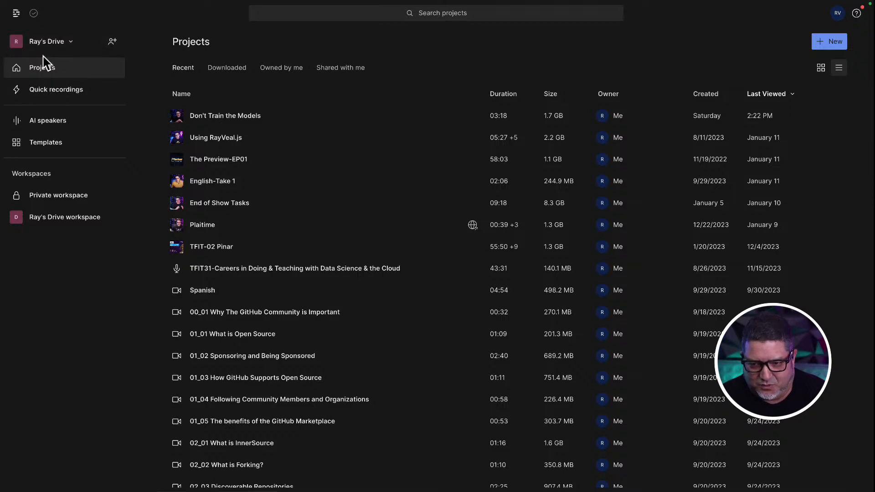
Look at the available drives and browse the full list of recent projects.
{"action": "left_click", "coordinate": [70, 44]}
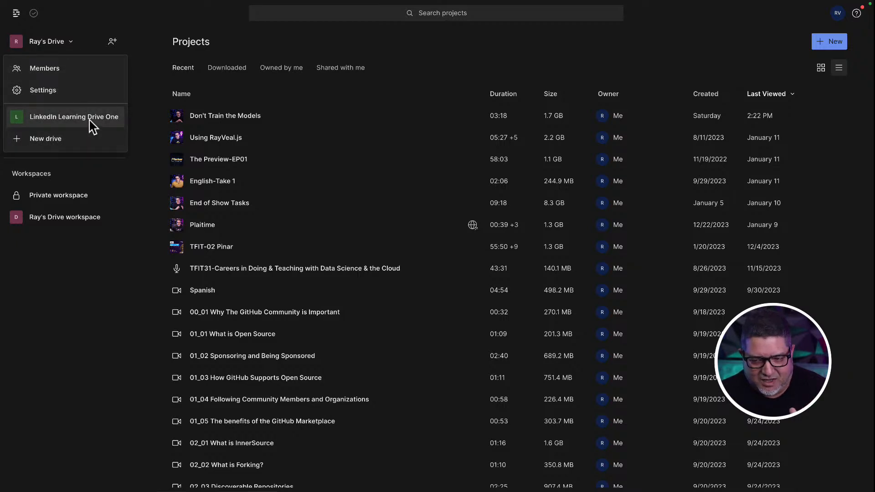
{"action": "left_click", "coordinate": [97, 282]}
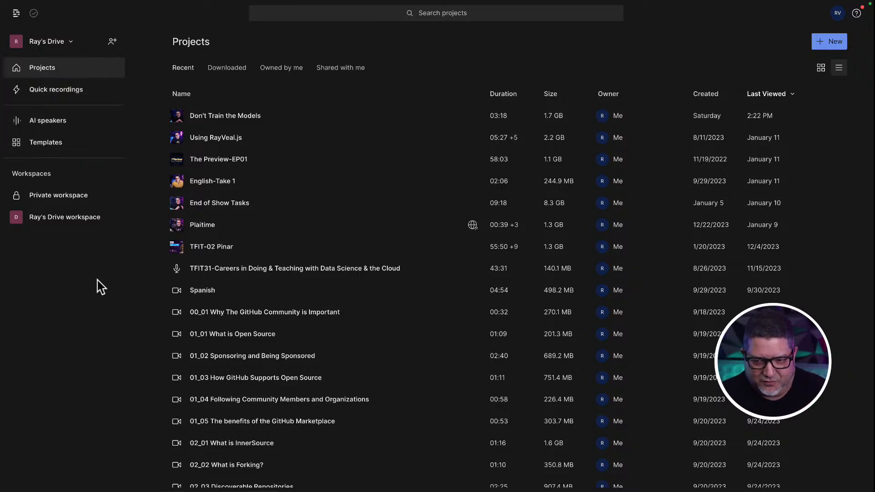
{"action": "mouse_move", "coordinate": [175, 116]}
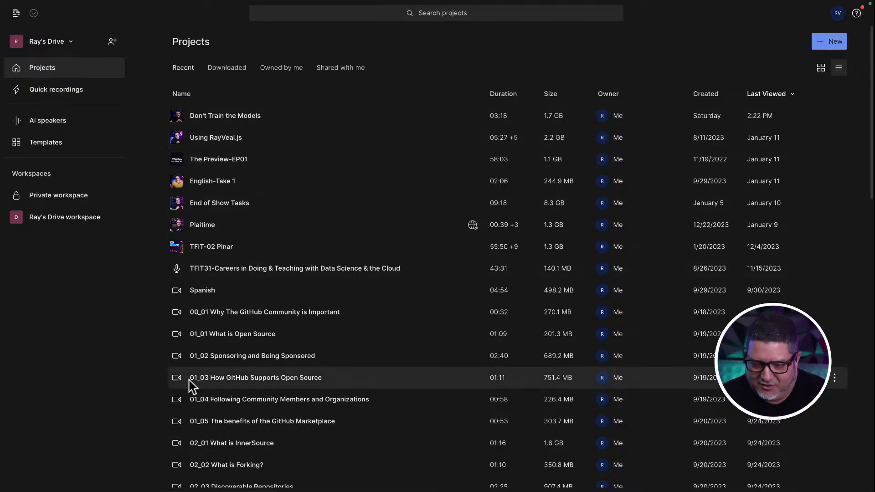
{"action": "scroll", "coordinate": [211, 445], "scroll_direction": "down", "scroll_amount": 8}
{"action": "scroll", "coordinate": [211, 445], "scroll_direction": "down", "scroll_amount": 10}
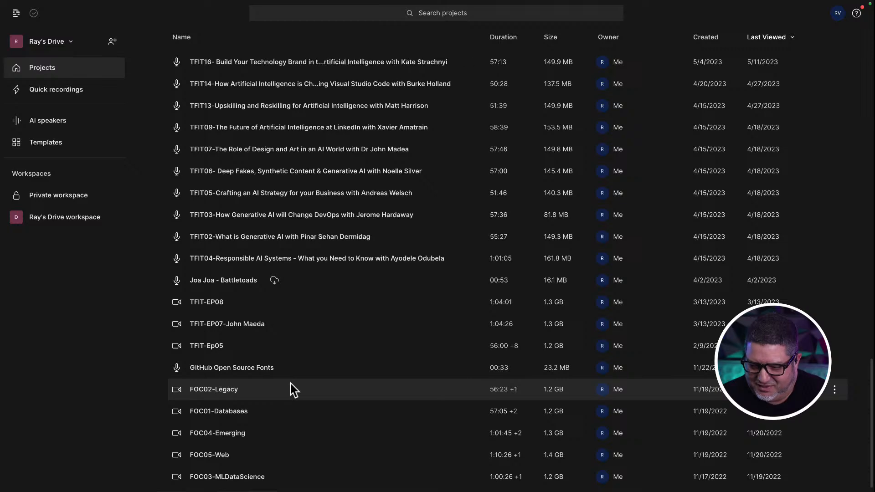
{"action": "scroll", "coordinate": [269, 387], "scroll_direction": "up", "scroll_amount": 15}
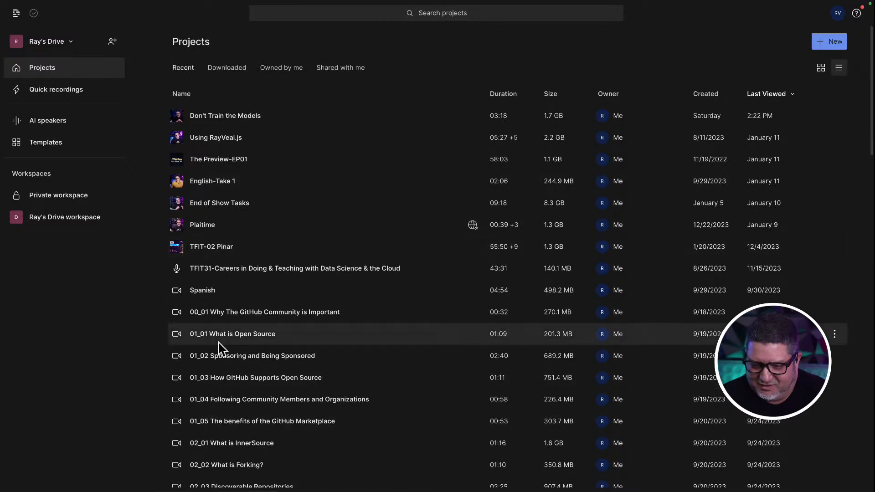
Open the "Don't Train the Models" project from the PlaiTime folder in the shared drive workspace.
{"action": "left_click", "coordinate": [41, 221]}
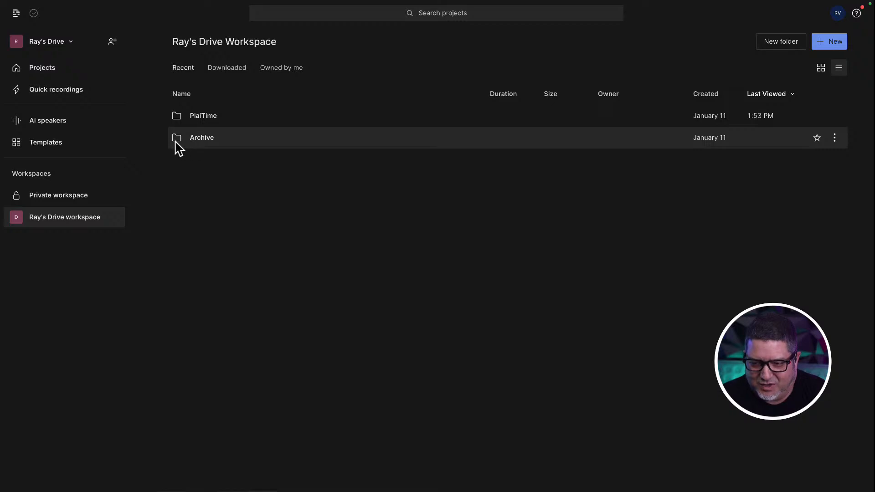
{"action": "left_click", "coordinate": [211, 123]}
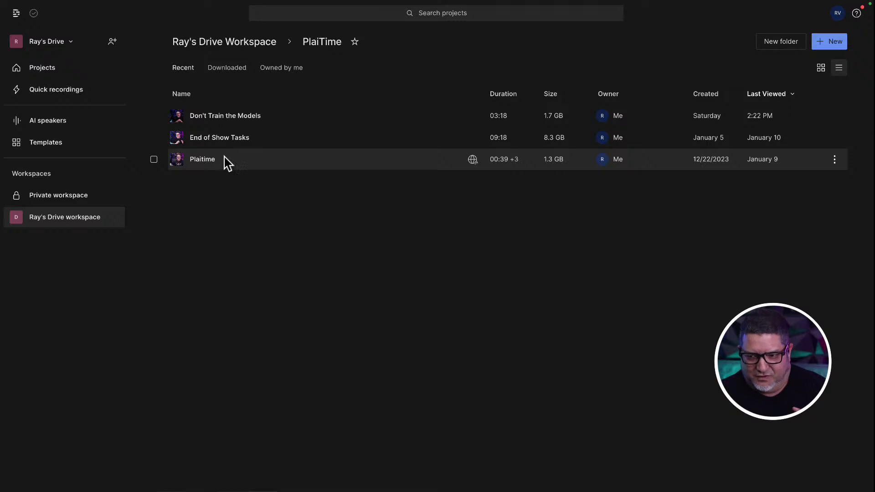
{"action": "left_click", "coordinate": [240, 116]}
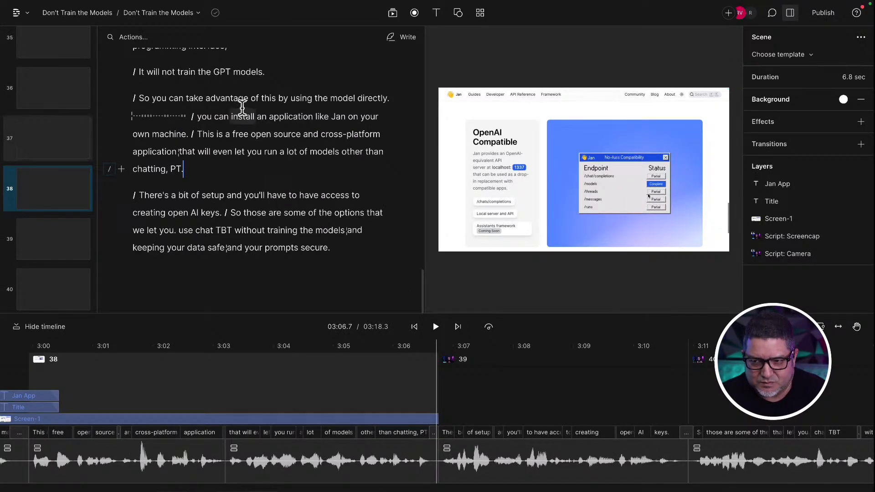
Examine the project's list of compositions and its project options, leaving the project name as is.
{"action": "left_click", "coordinate": [190, 14]}
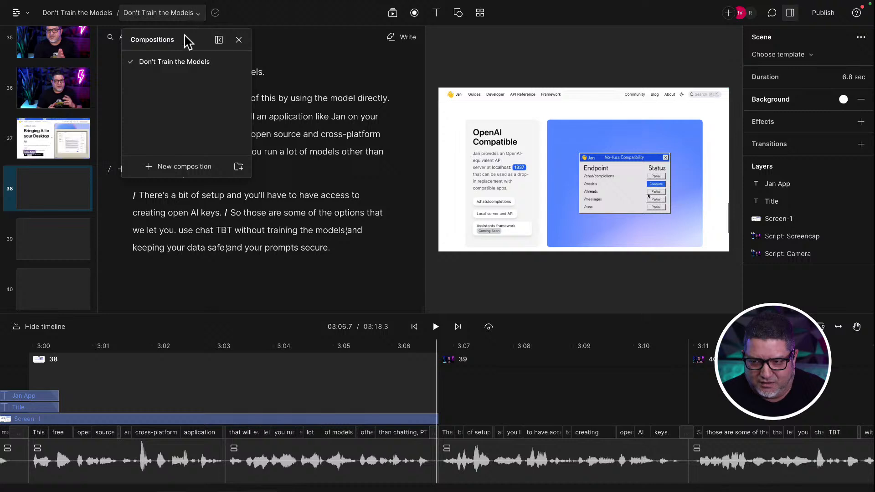
{"action": "left_click", "coordinate": [146, 15]}
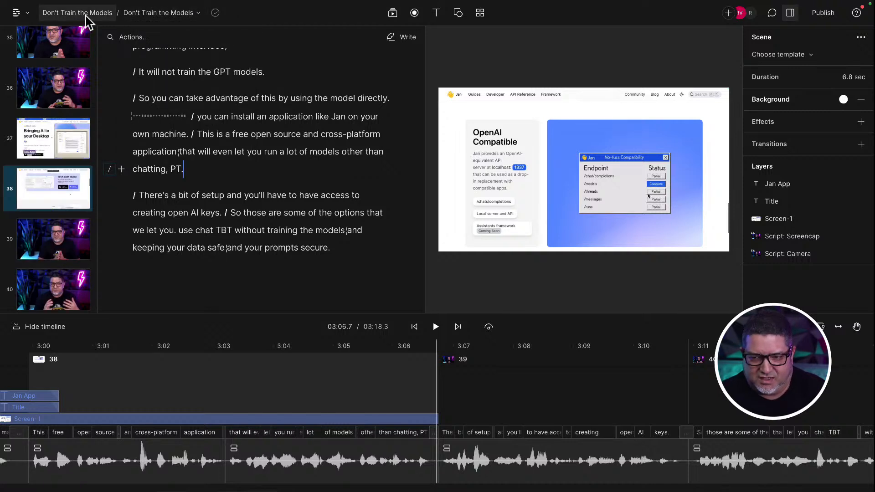
{"action": "left_click", "coordinate": [100, 16]}
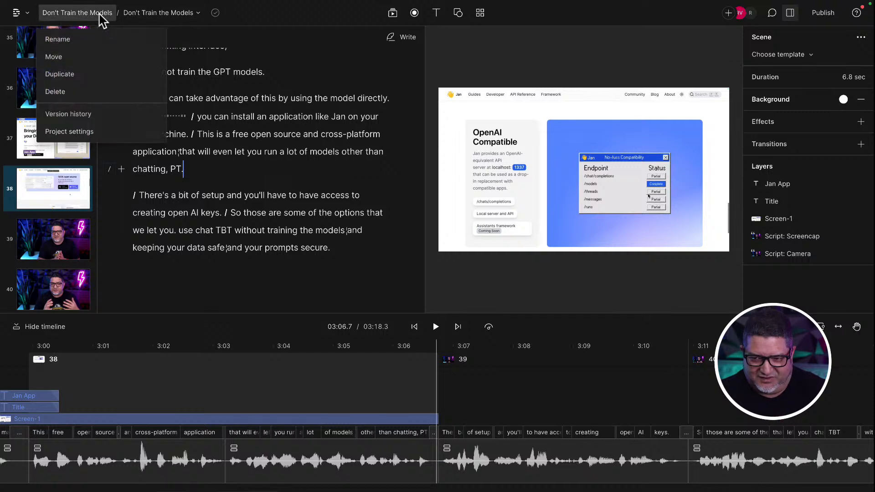
{"action": "left_click", "coordinate": [106, 13]}
{"action": "double_click", "coordinate": [103, 14]}
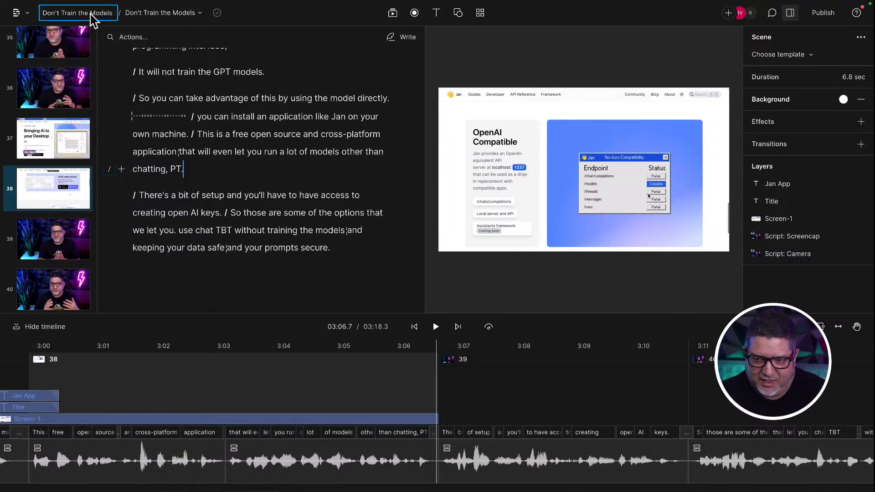
{"action": "left_click", "coordinate": [156, 14]}
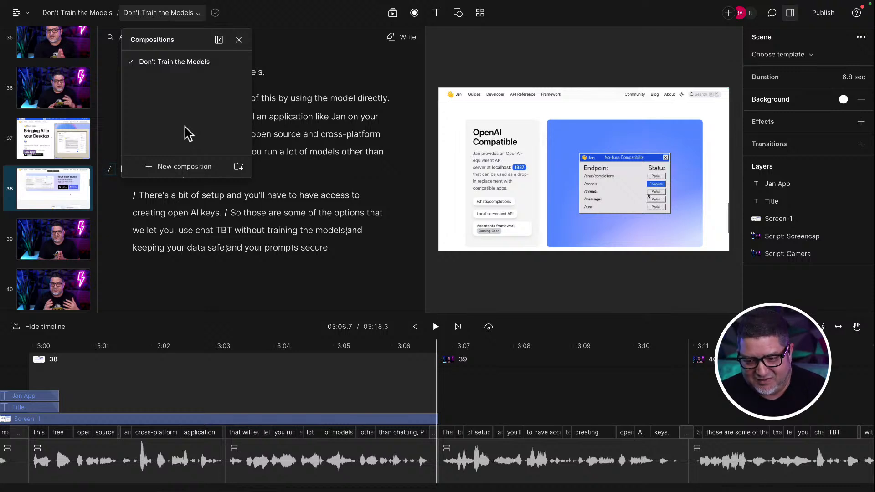
{"action": "key", "text": "Escape"}
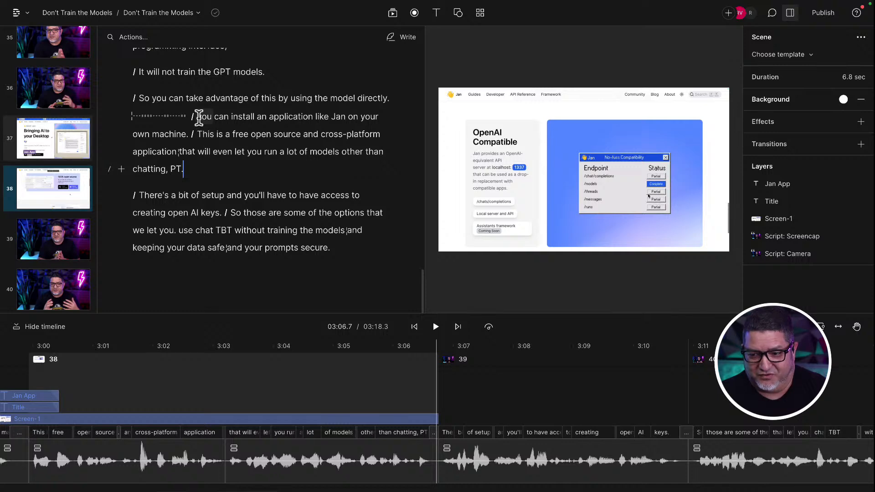
Copy the script passage from "So you can take advantage" through "chatting, PT." into a new composition.
{"action": "triple_click", "coordinate": [302, 148]}
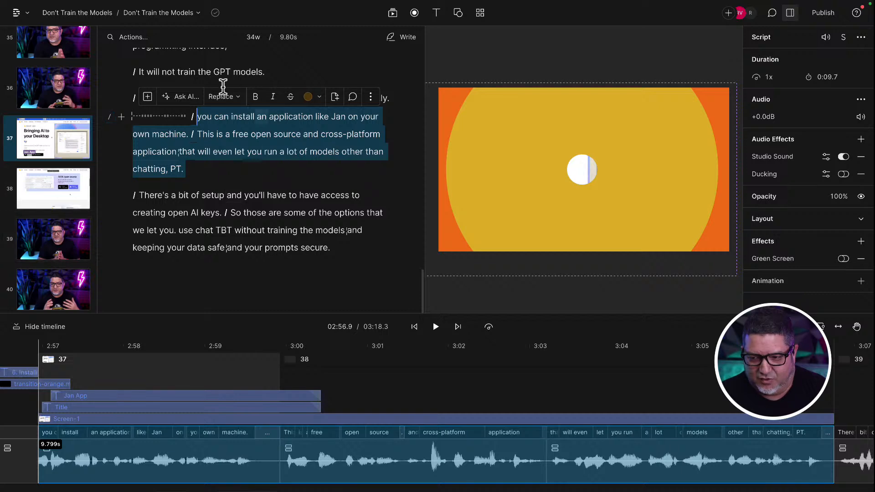
{"action": "scroll", "coordinate": [217, 236], "scroll_direction": "up", "scroll_amount": 2}
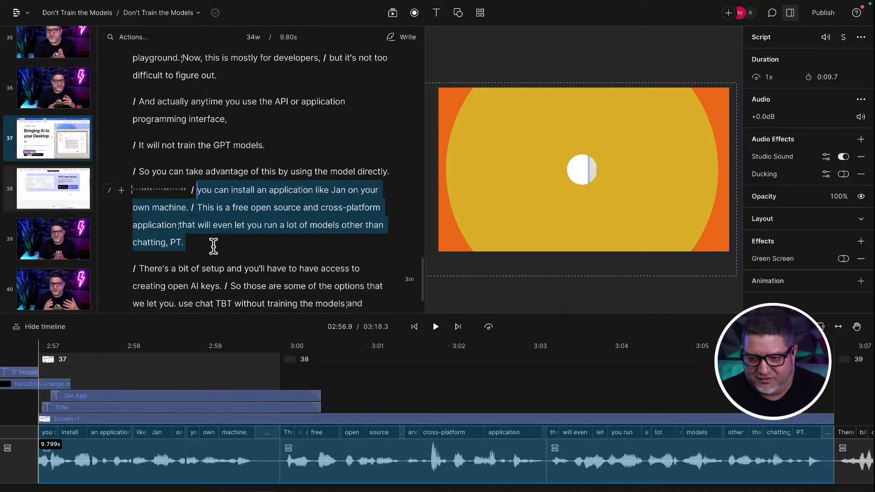
{"action": "left_click_drag", "start_coordinate": [213, 246], "coordinate": [128, 167]}
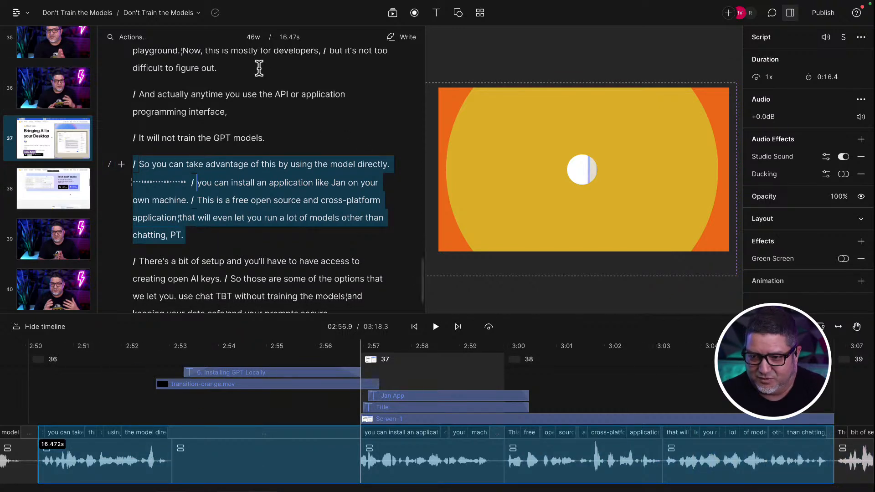
{"action": "left_click", "coordinate": [200, 13]}
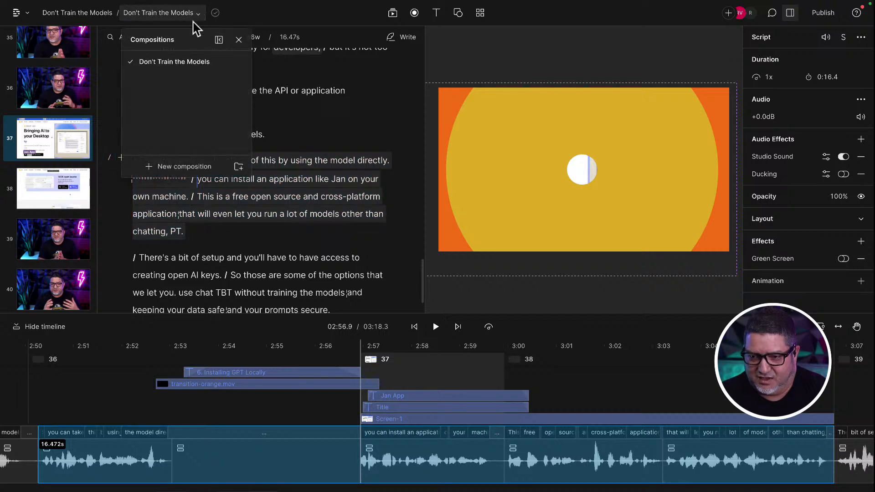
{"action": "left_click", "coordinate": [184, 166]}
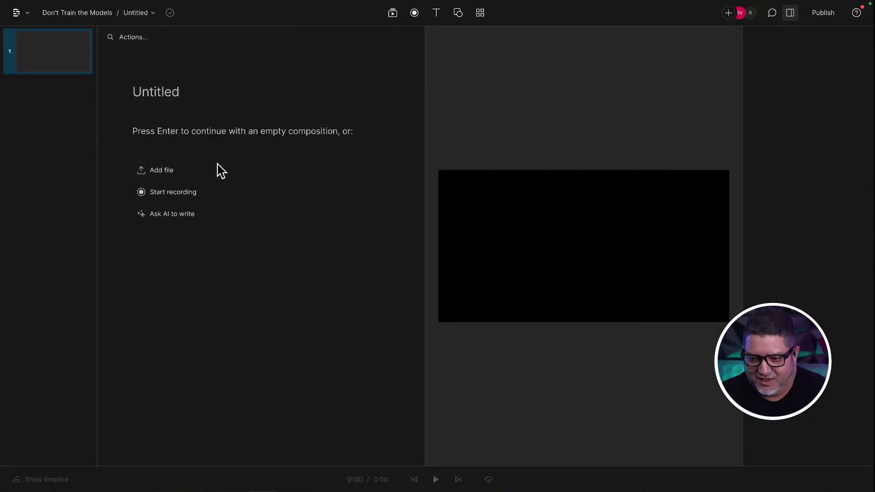
{"action": "key", "text": "Return"}
{"action": "key", "text": "ctrl+v"}
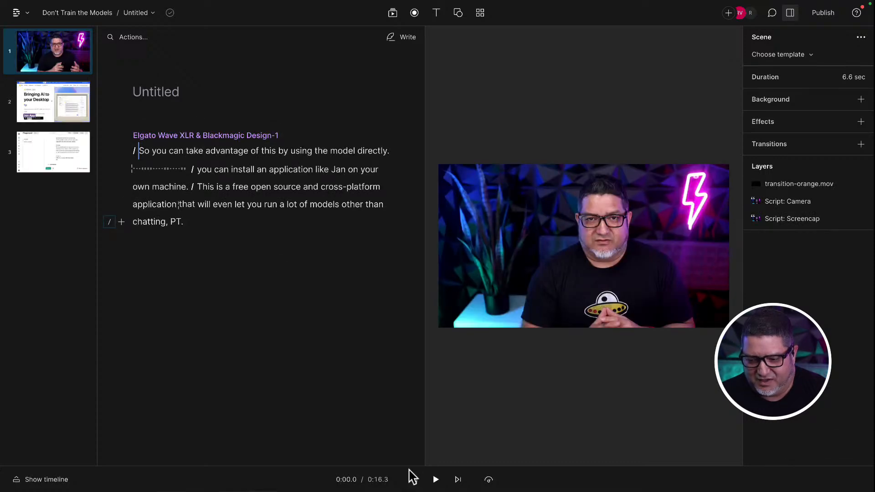
Show the timeline and apply the private template "The Future In Tech" to the first scene, matching the composition's orientation to the template.
{"action": "left_click_drag", "start_coordinate": [410, 467], "coordinate": [398, 285]}
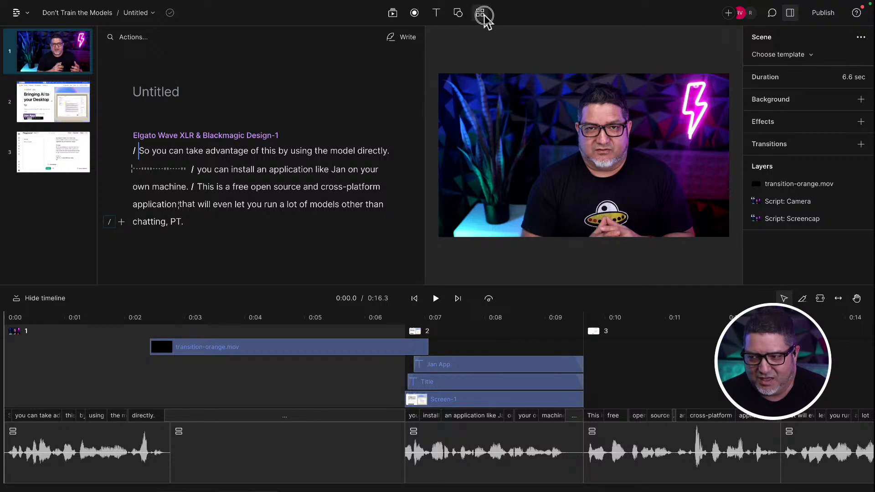
{"action": "left_click", "coordinate": [481, 14]}
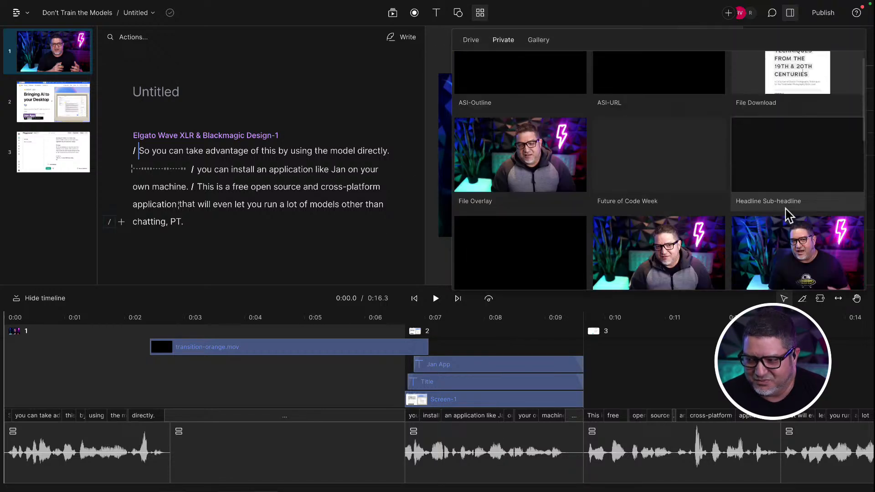
{"action": "scroll", "coordinate": [787, 214], "scroll_direction": "down", "scroll_amount": 5}
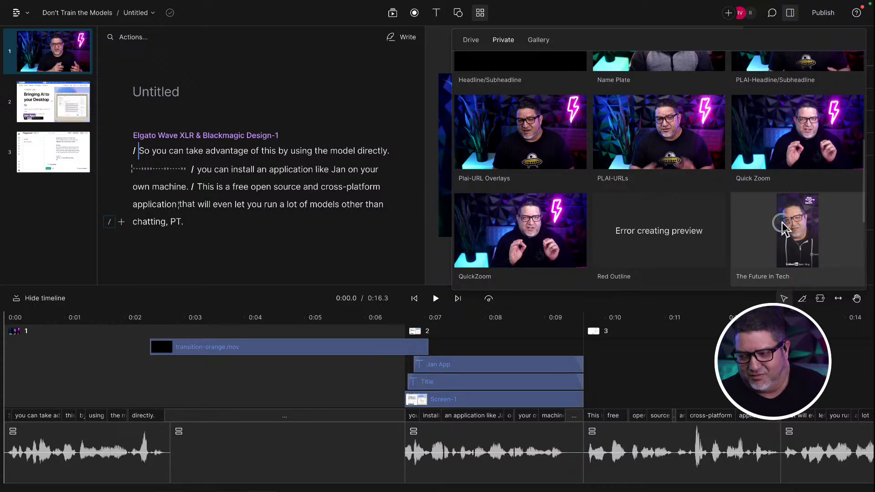
{"action": "left_click", "coordinate": [781, 223]}
{"action": "left_click", "coordinate": [536, 90]}
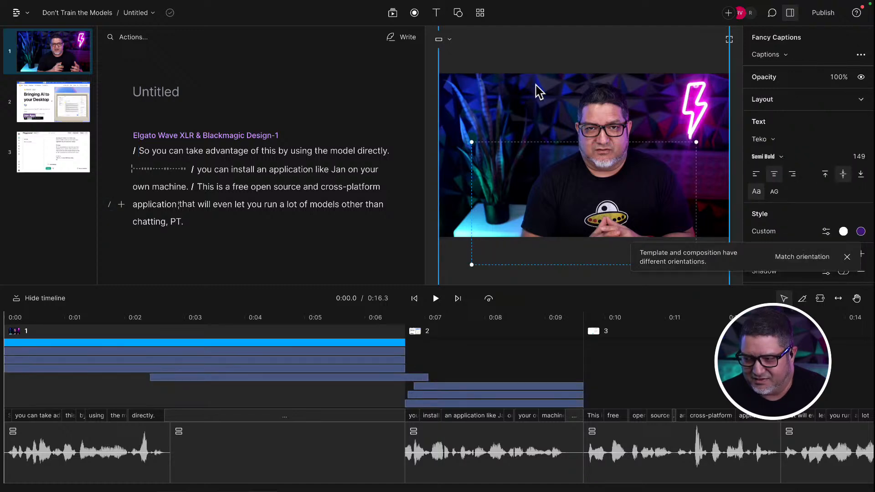
{"action": "left_click", "coordinate": [798, 257]}
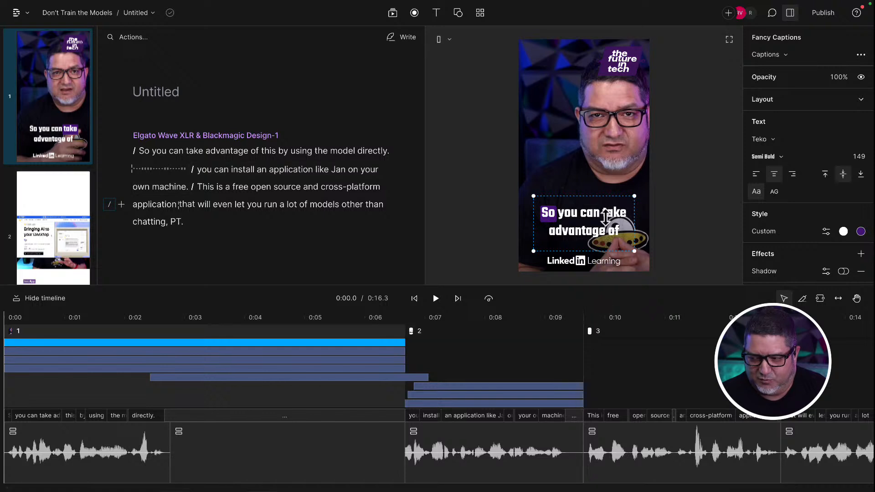
Examine the Fancy Captions layer's text and style settings in the first scene, leaving them as they are.
{"action": "left_click", "coordinate": [672, 221]}
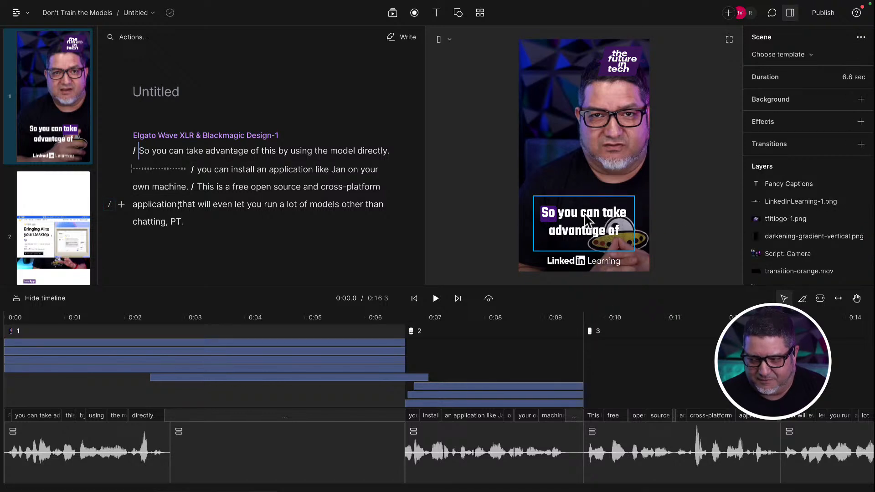
{"action": "left_click", "coordinate": [587, 221]}
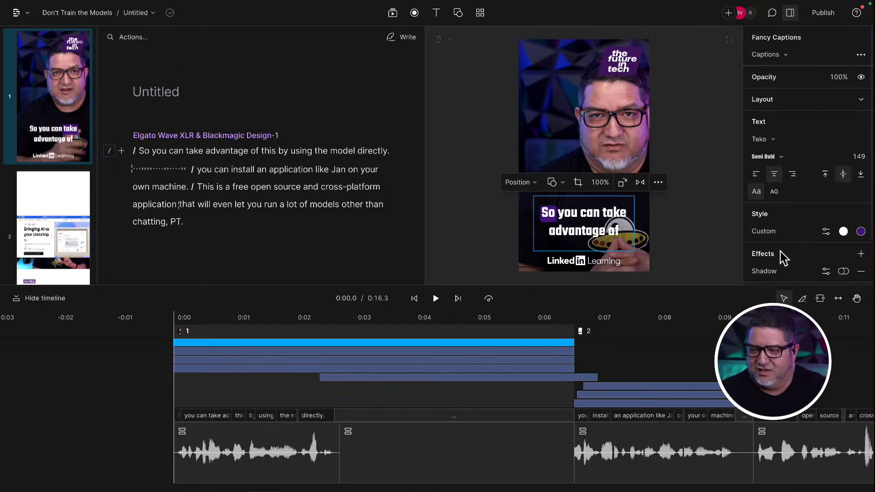
{"action": "left_click", "coordinate": [701, 191]}
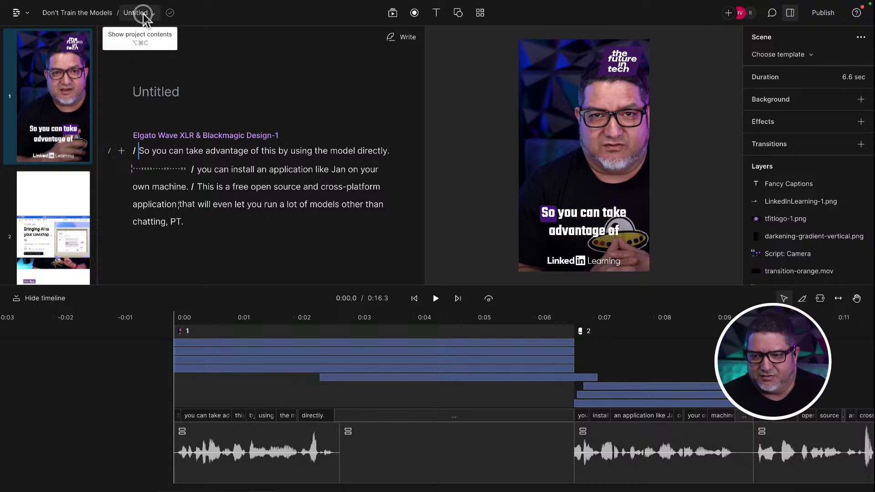
Switch back to the "Don't Train the Models" composition and clear the script selection.
{"action": "left_click", "coordinate": [138, 14]}
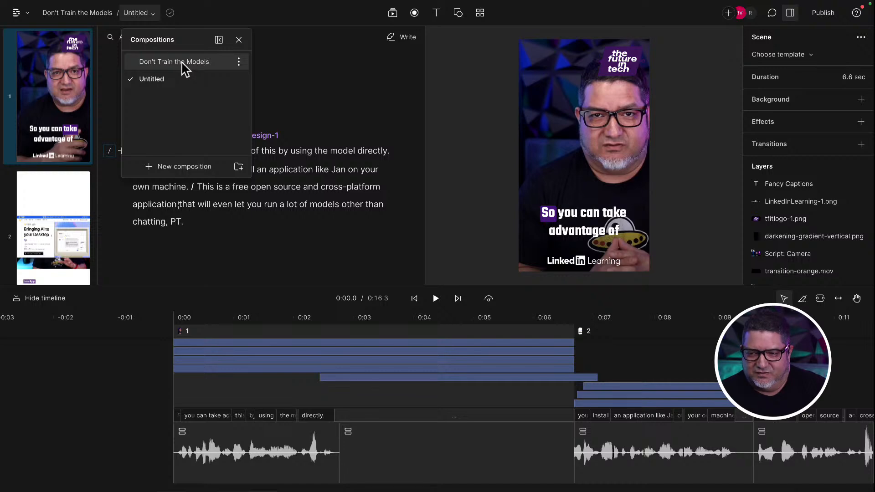
{"action": "left_click", "coordinate": [151, 64]}
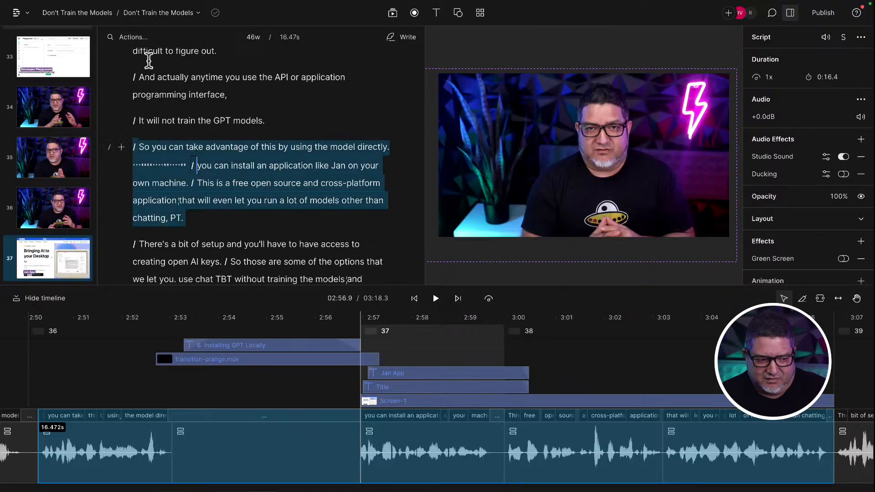
{"action": "left_click", "coordinate": [347, 218]}
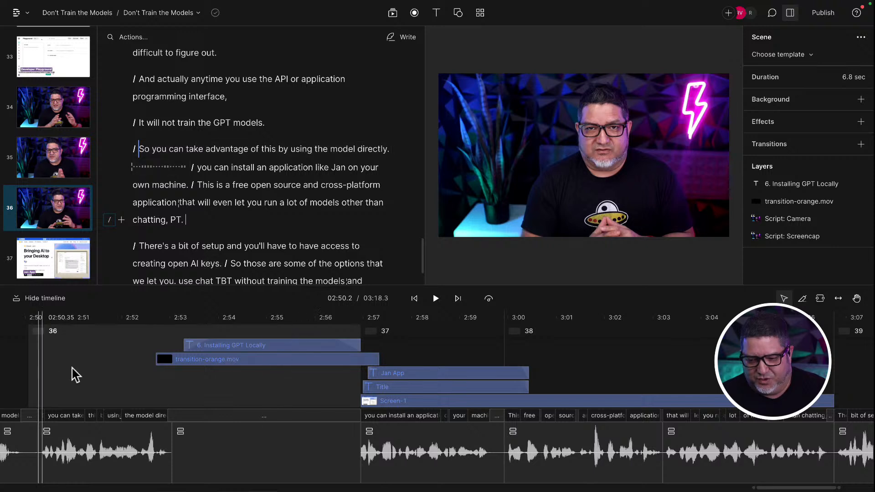
{"action": "left_click", "coordinate": [399, 373]}
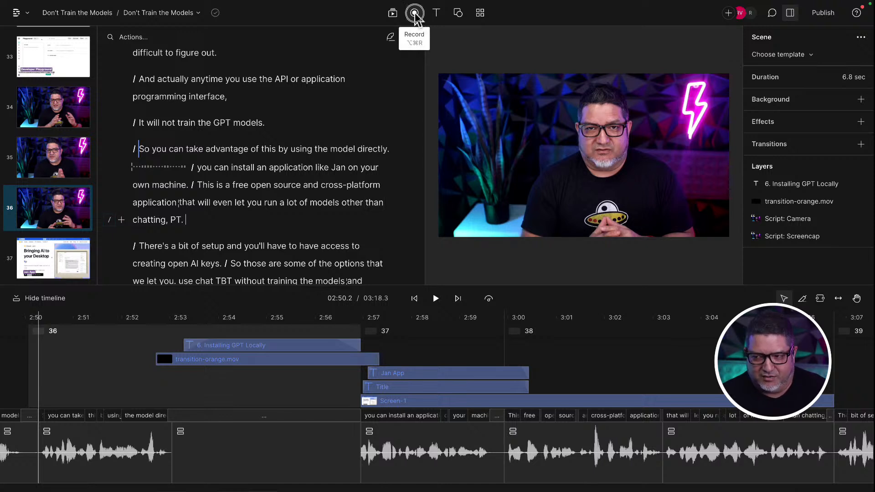
Look at the recording options for audio, camera and screen, and close them without recording.
{"action": "left_click", "coordinate": [414, 13]}
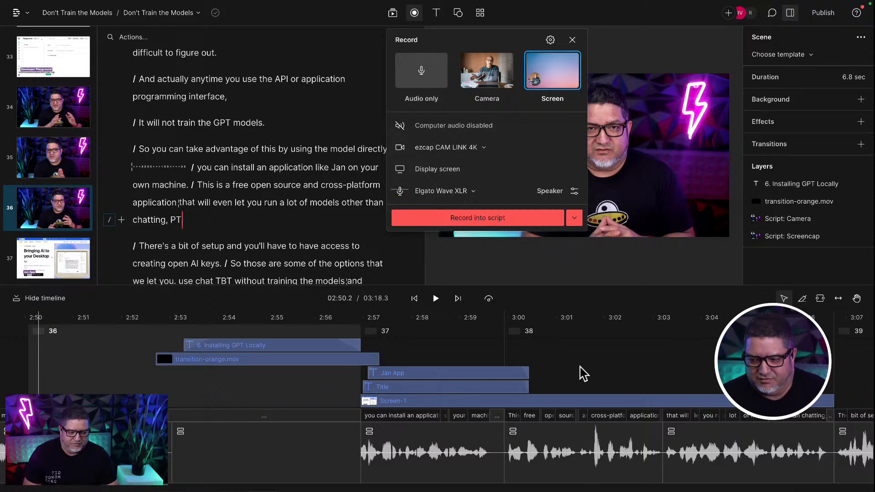
{"action": "left_click", "coordinate": [502, 83]}
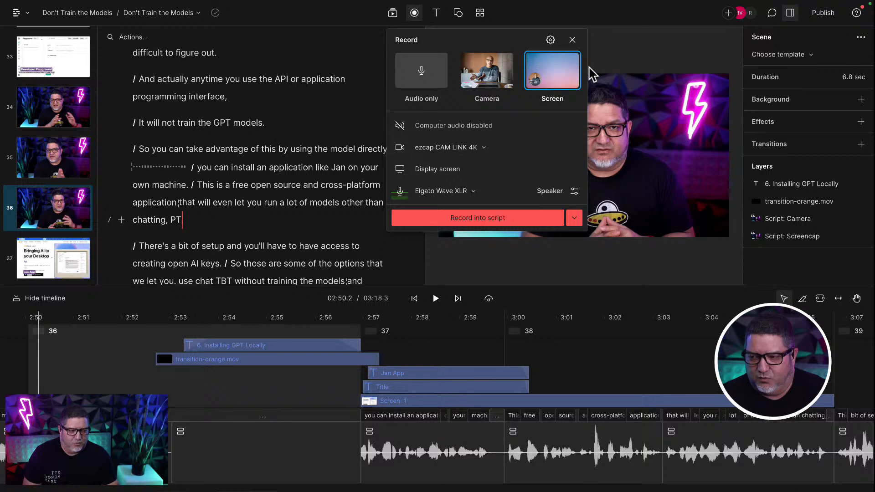
{"action": "left_click", "coordinate": [572, 40]}
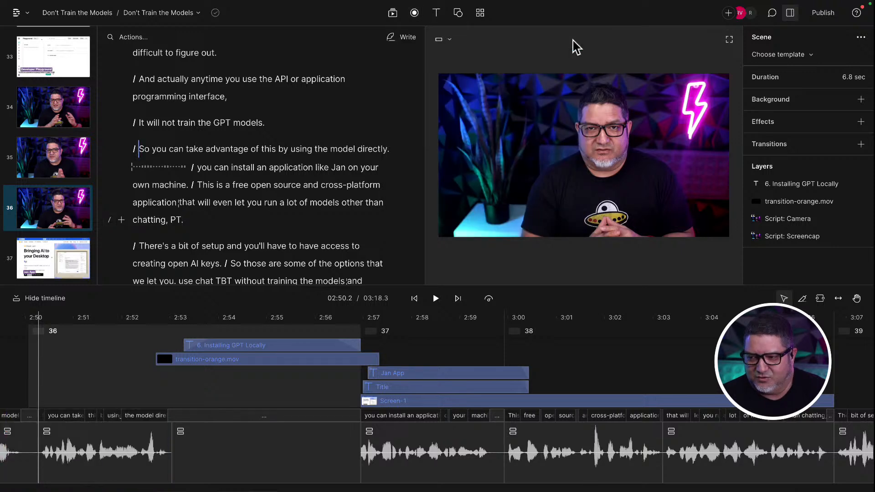
Add the transcribed sequence listed below Sequence Test in the project files to the composition.
{"action": "left_click", "coordinate": [392, 13]}
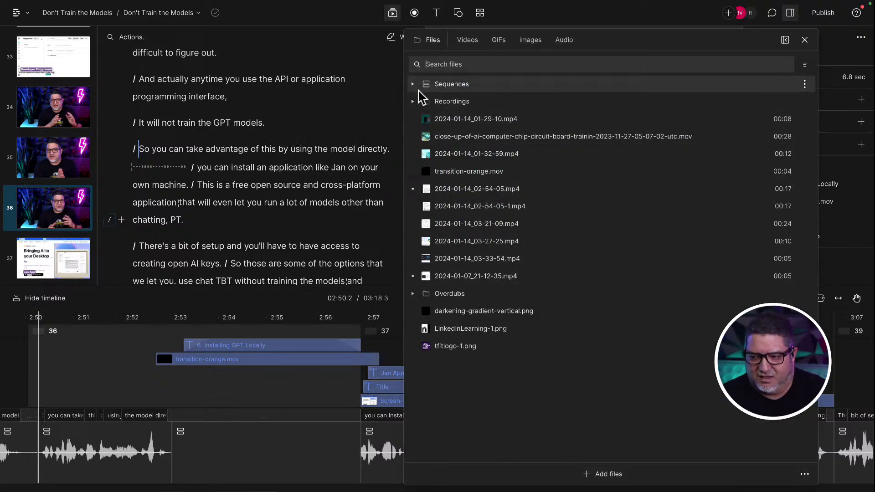
{"action": "left_click", "coordinate": [414, 86]}
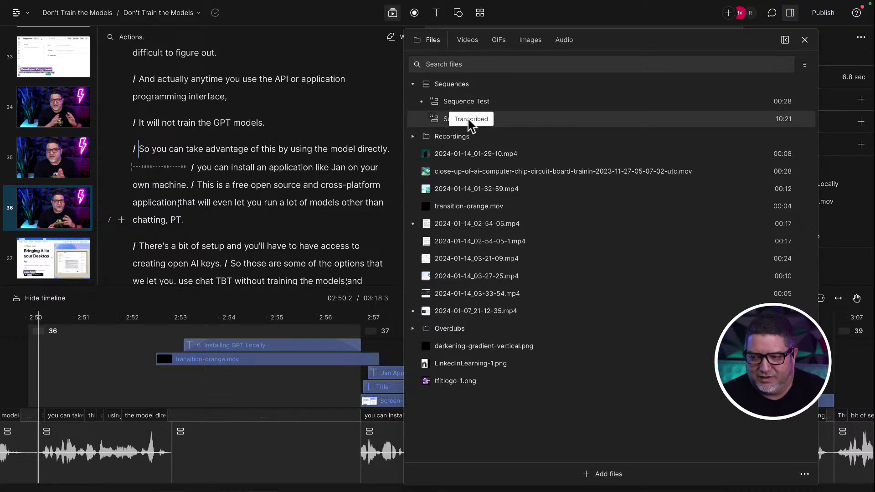
{"action": "left_click", "coordinate": [437, 122]}
{"action": "double_click", "coordinate": [436, 122]}
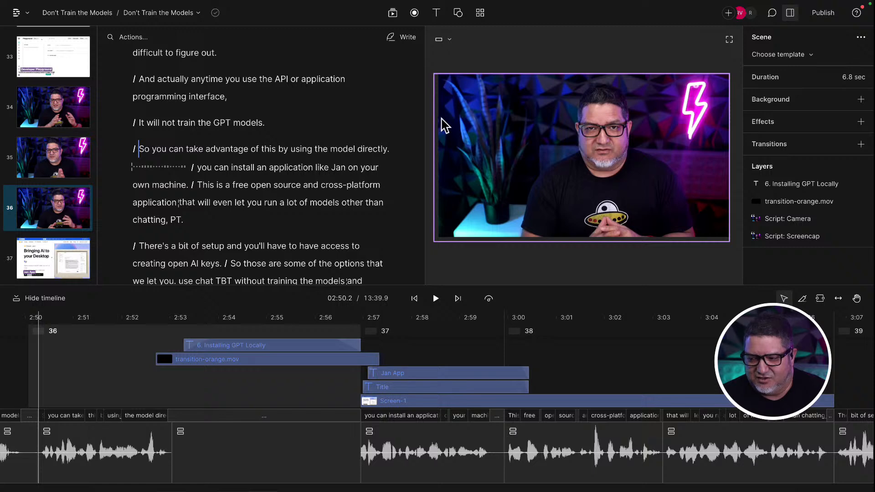
Examine the Camera, Audio and Screencap tracks in the sequence behind scene 37's "you can install an application" clip, and return to the composition.
{"action": "left_click", "coordinate": [400, 455]}
{"action": "left_click", "coordinate": [400, 454]}
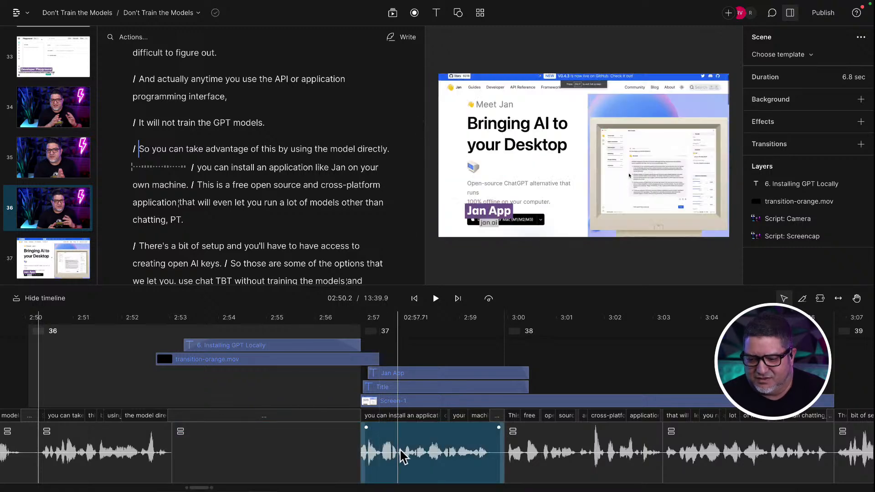
{"action": "right_click", "coordinate": [400, 453]}
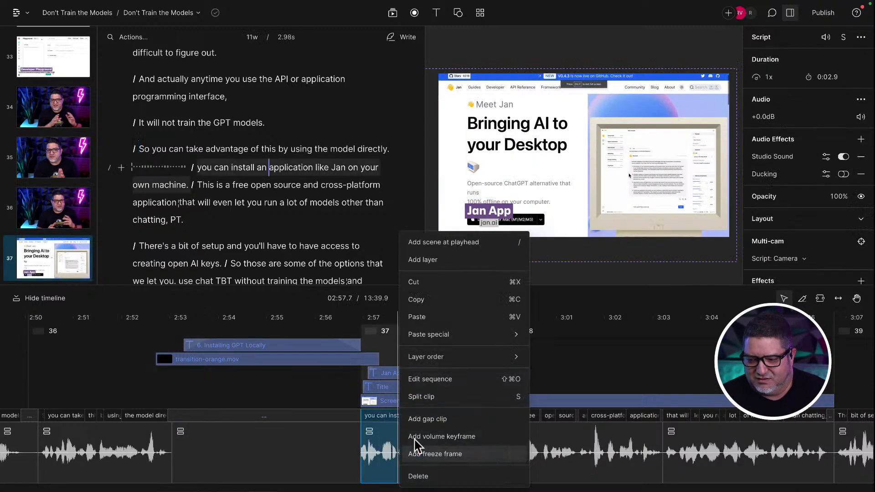
{"action": "left_click", "coordinate": [358, 449]}
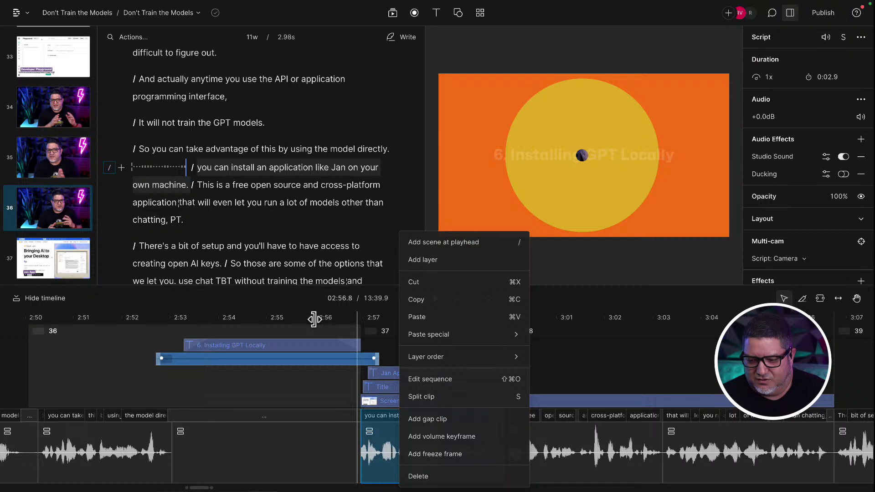
{"action": "left_click", "coordinate": [327, 256]}
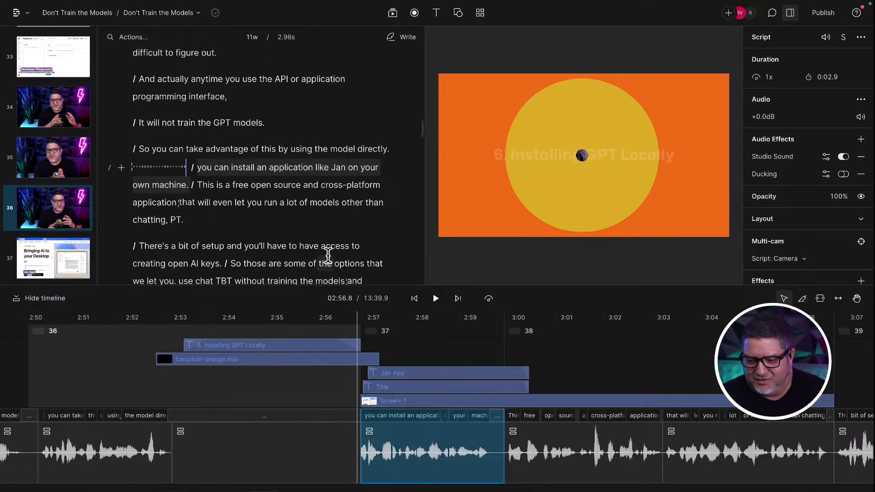
{"action": "right_click", "coordinate": [394, 433]}
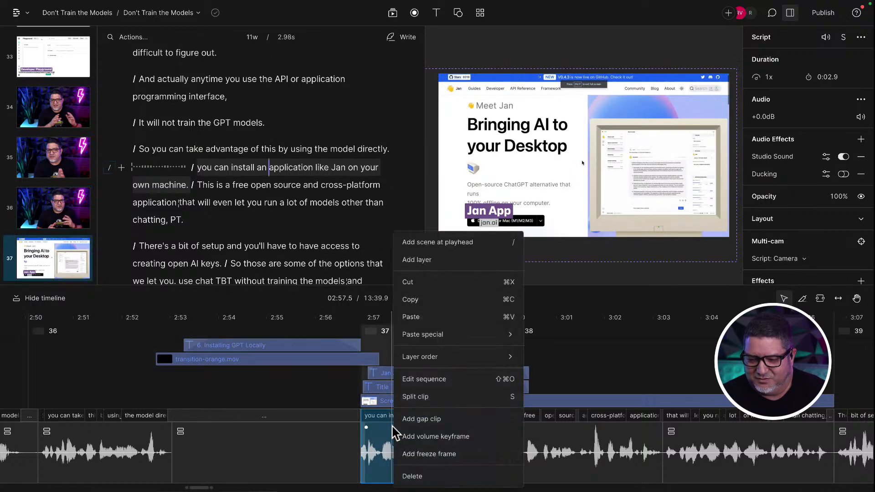
{"action": "left_click", "coordinate": [432, 385]}
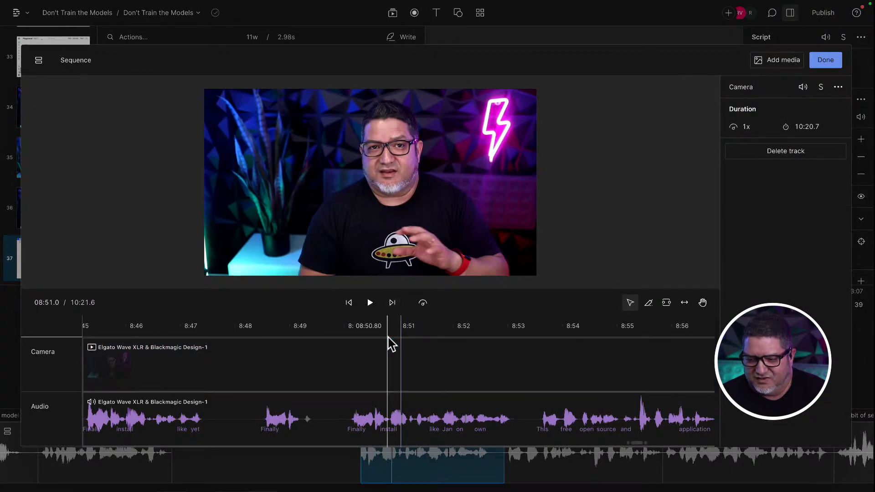
{"action": "left_click_drag", "start_coordinate": [397, 274], "coordinate": [396, 212]}
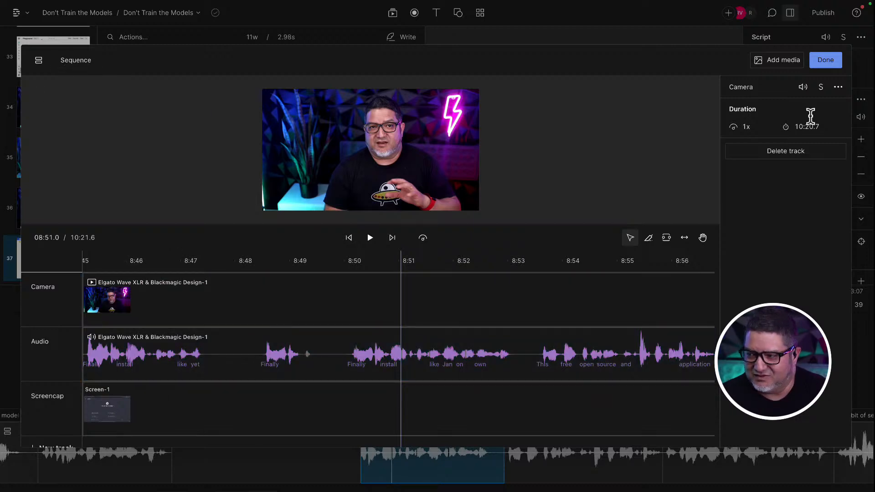
{"action": "left_click", "coordinate": [833, 60]}
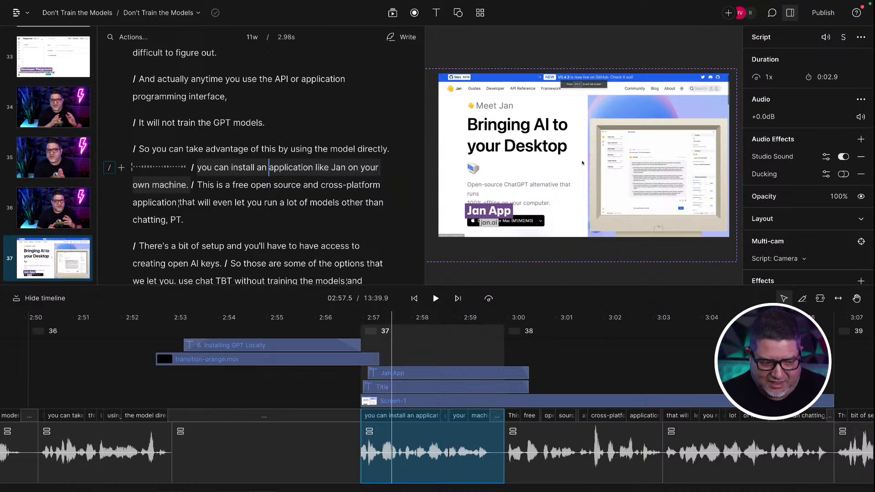
Browse the project's media files, collapsing the Sequences group and listing the contents of the Recordings folder.
{"action": "left_click", "coordinate": [392, 14]}
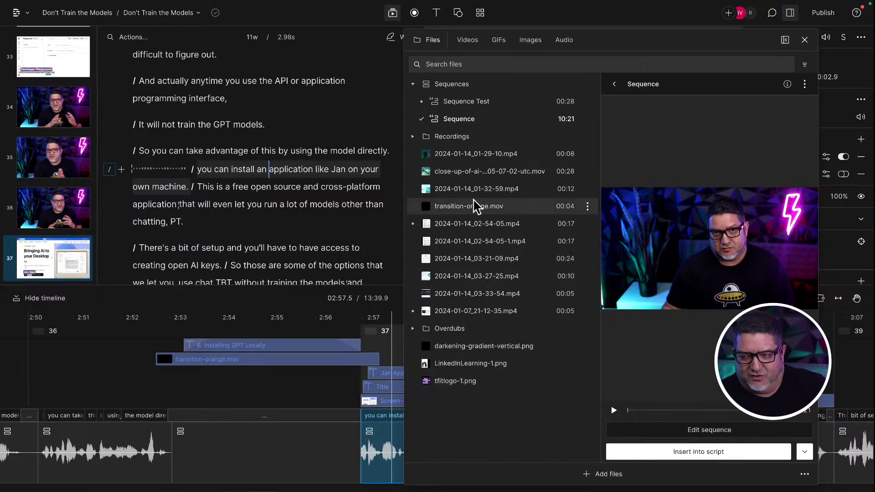
{"action": "left_click", "coordinate": [411, 84]}
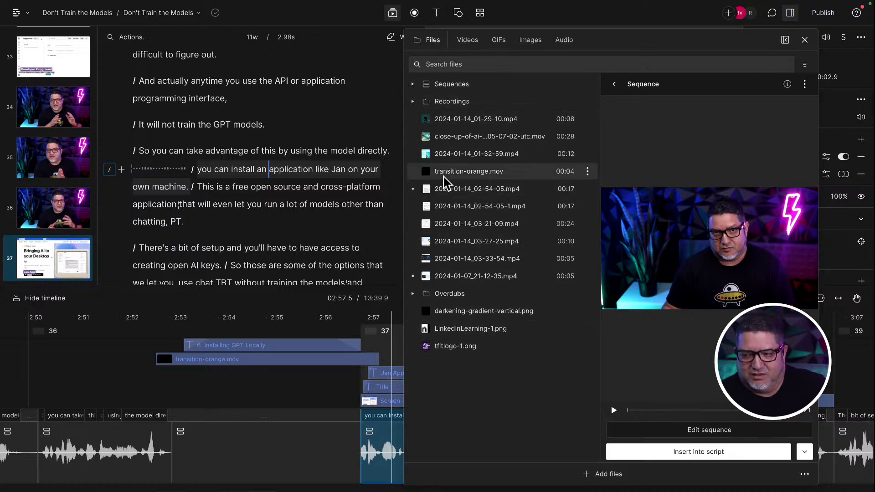
{"action": "left_click", "coordinate": [411, 104]}
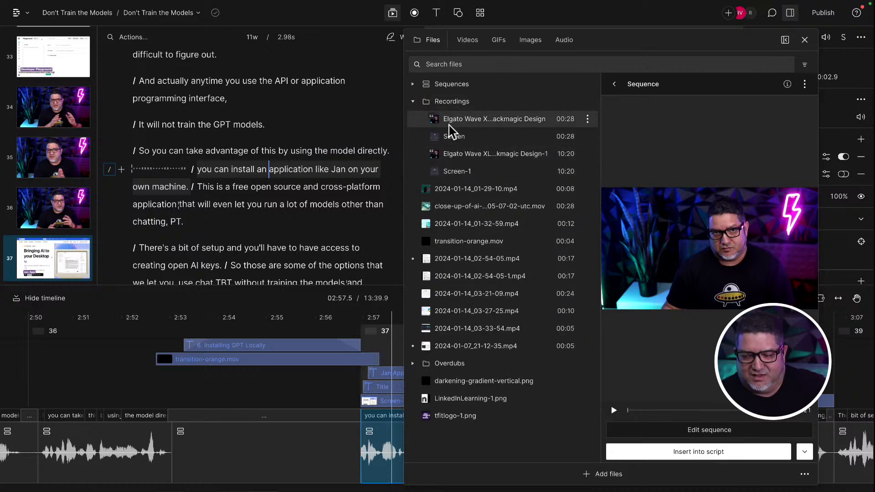
List the project's sequences, collapse the group, close the media files, and look at the project's list of compositions.
{"action": "left_click", "coordinate": [413, 85]}
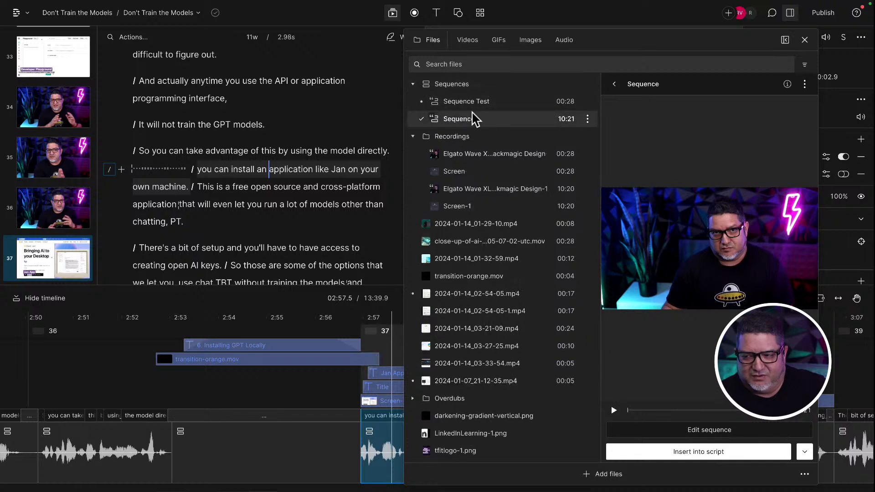
{"action": "left_click", "coordinate": [412, 85]}
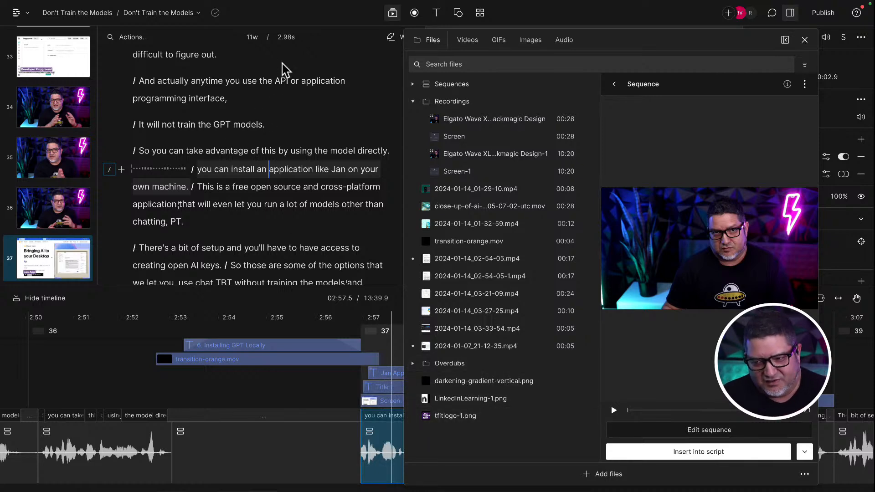
{"action": "key", "text": "Escape"}
{"action": "left_click", "coordinate": [185, 13]}
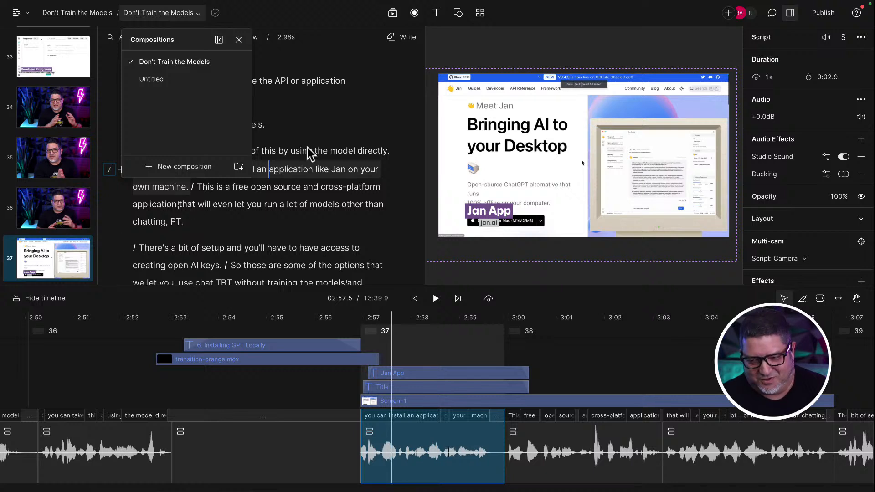
{"action": "key", "text": "Escape"}
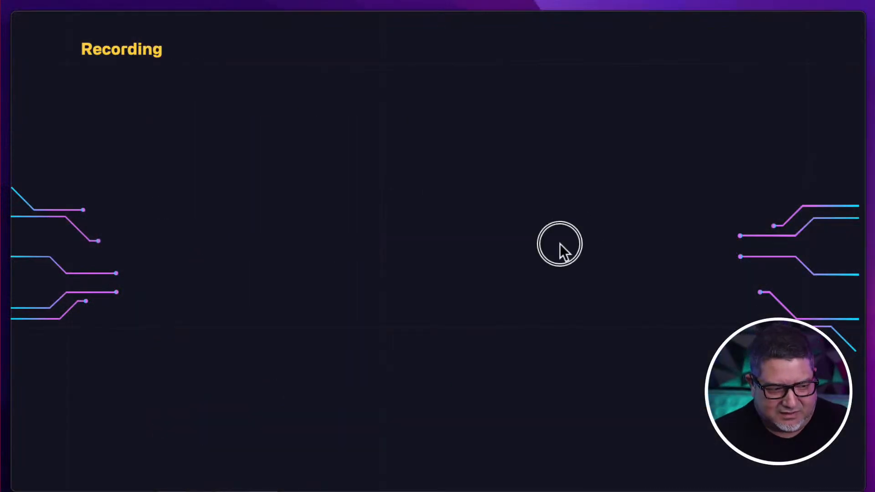
{"action": "left_click", "coordinate": [560, 243]}
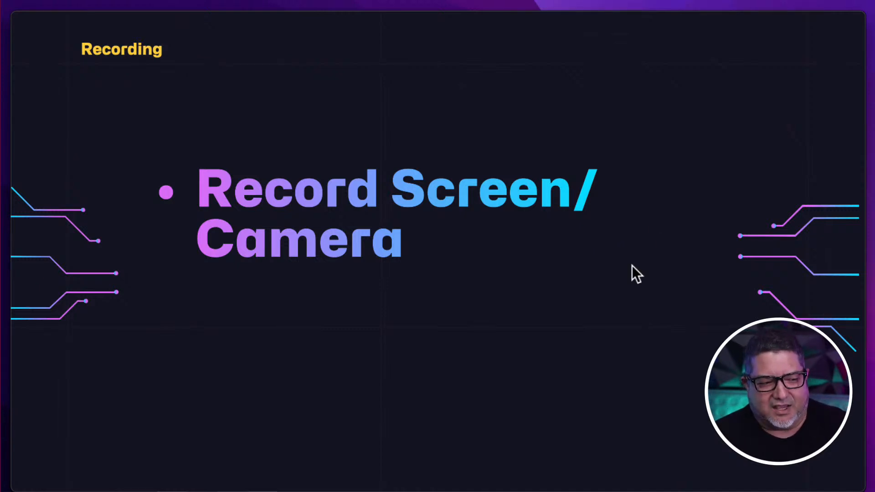
{"action": "left_click", "coordinate": [579, 310]}
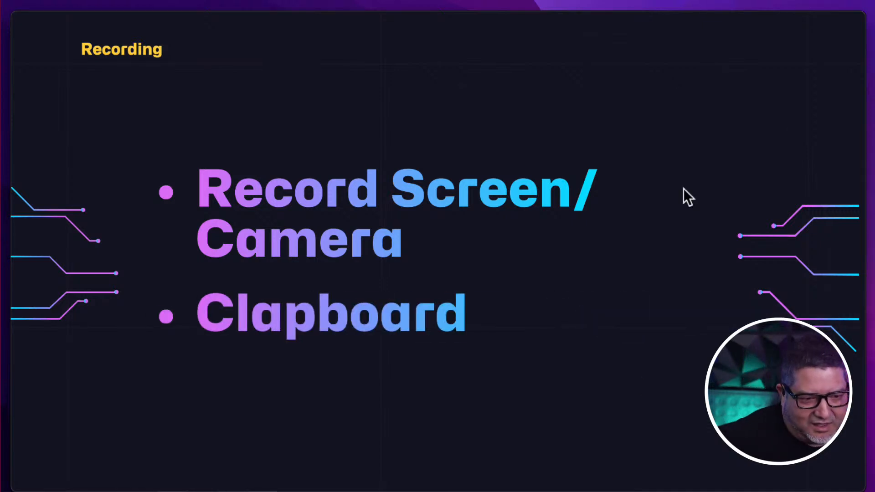
{"action": "mouse_move", "coordinate": [624, 22]}
{"action": "mouse_move", "coordinate": [624, 22]}
{"action": "left_mouse_down"}
{"action": "mouse_move", "coordinate": [625, 193]}
{"action": "mouse_move", "coordinate": [621, 21]}
{"action": "left_mouse_up"}
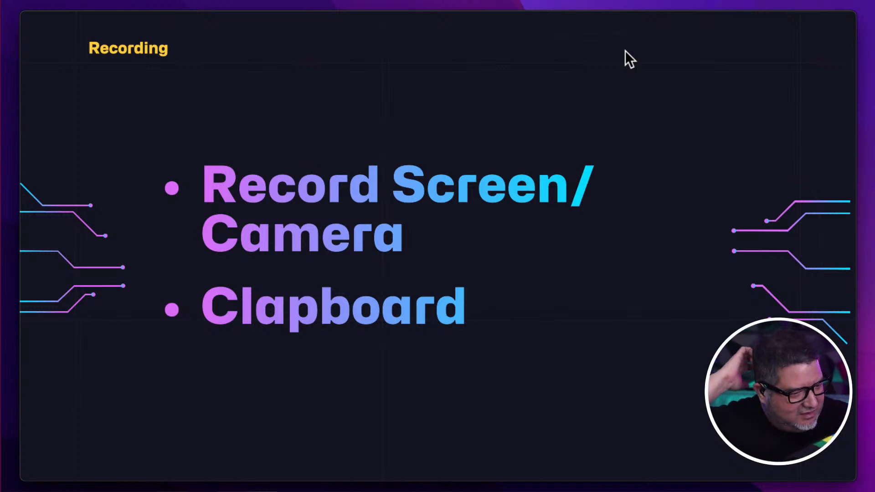
{"action": "mouse_move", "coordinate": [645, 20]}
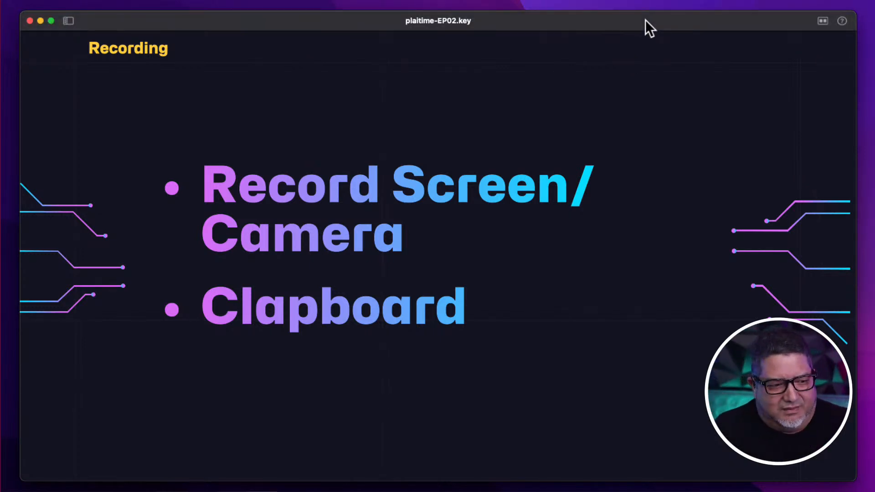
{"action": "key", "text": "Right"}
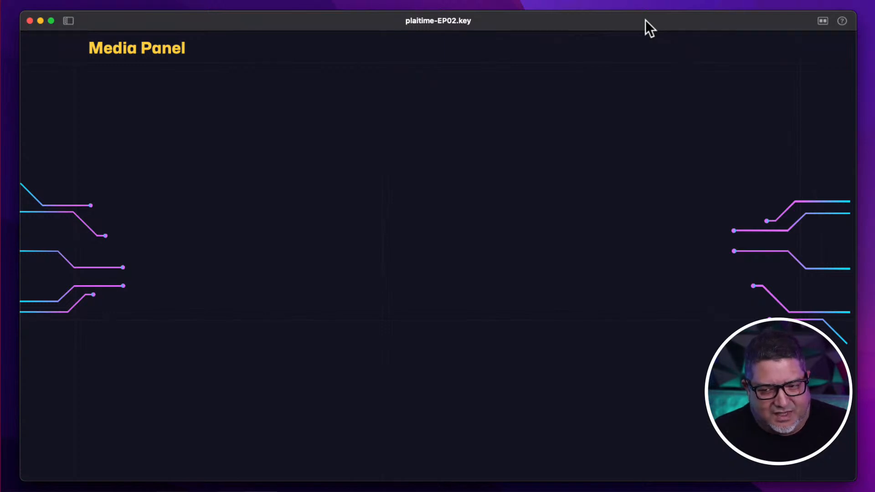
{"action": "key", "text": "Right"}
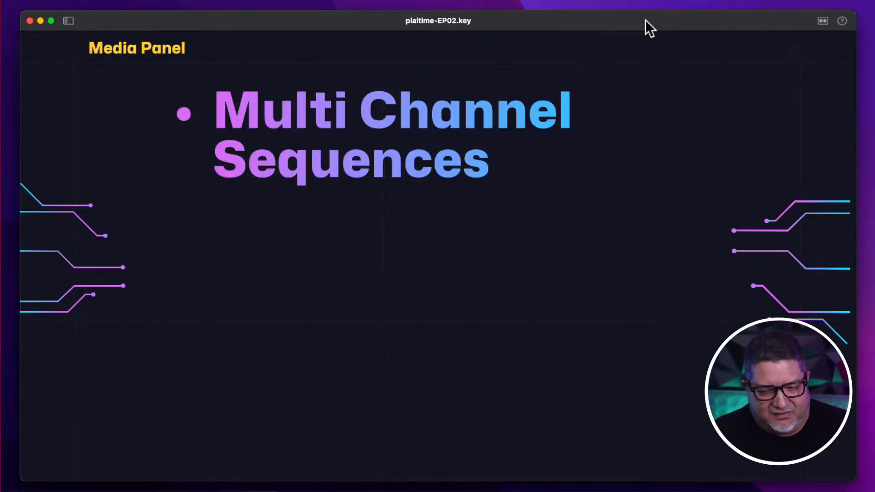
{"action": "key", "text": "Right"}
{"action": "key", "text": "Right"}
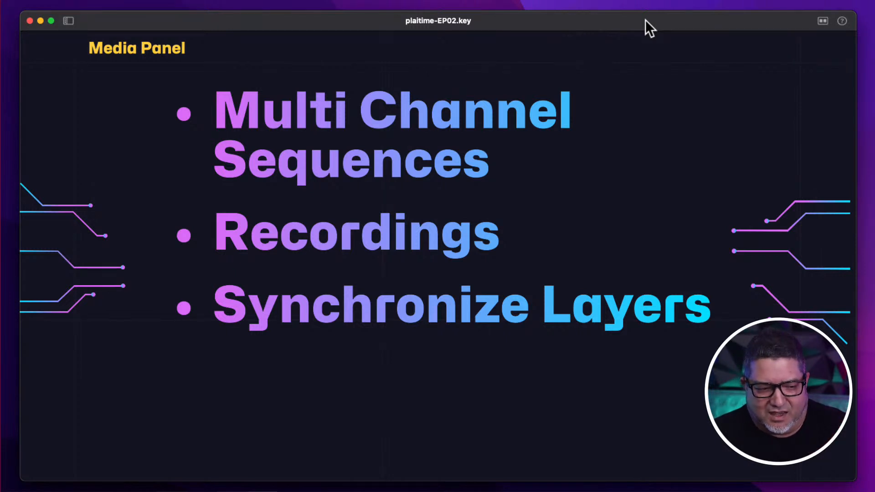
{"action": "key", "text": "Right"}
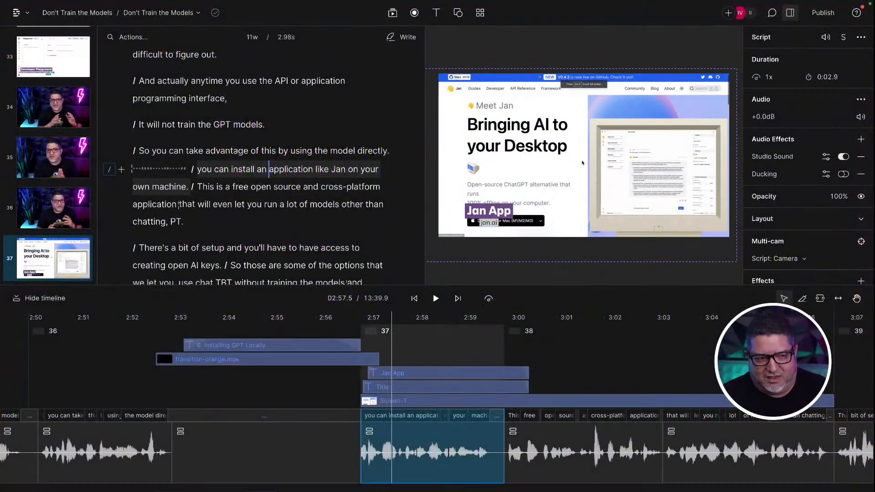
Compare the Studio Sound effect on scene 37's script clip with that on its sequence's Audio track, and return to the composition.
{"action": "left_click", "coordinate": [843, 156]}
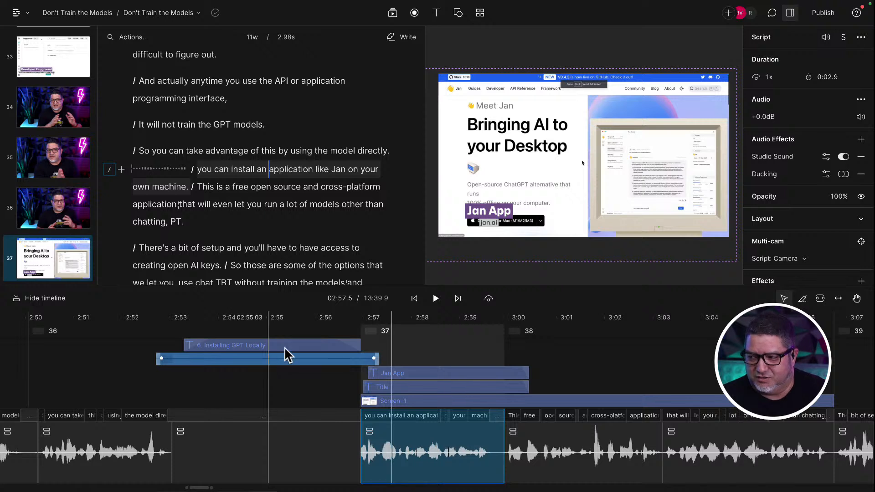
{"action": "left_click", "coordinate": [843, 157]}
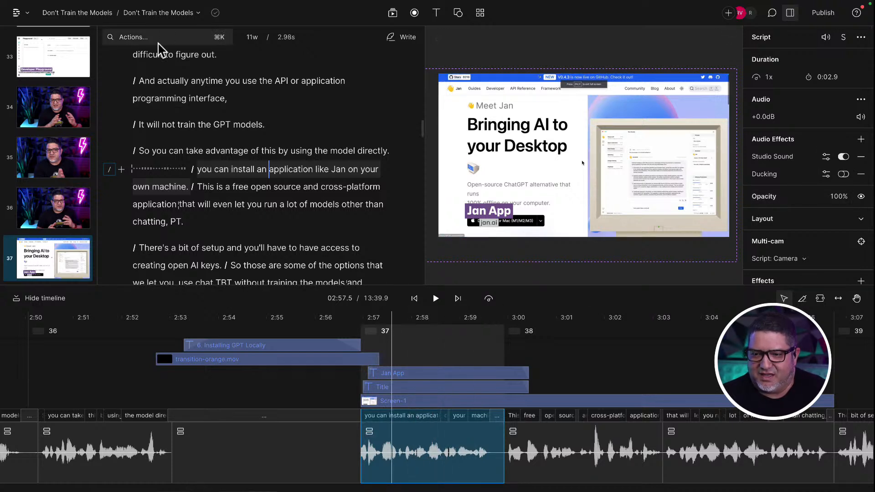
{"action": "double_click", "coordinate": [409, 444]}
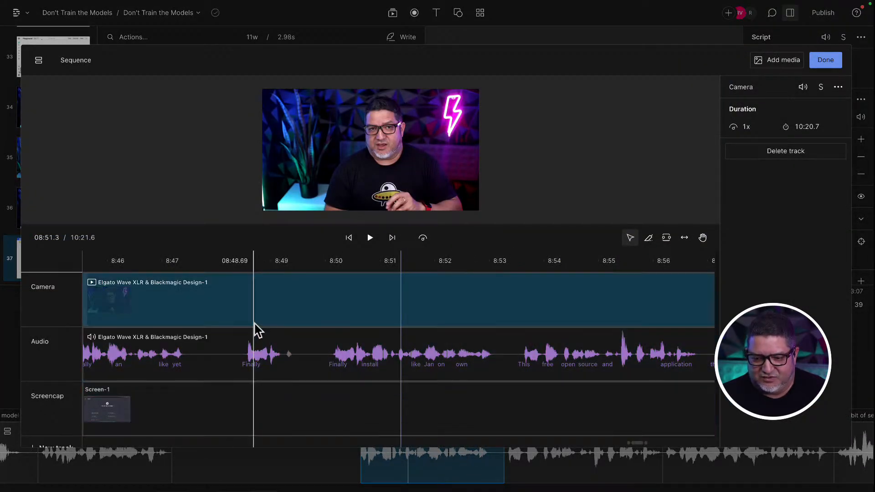
{"action": "left_click", "coordinate": [410, 359]}
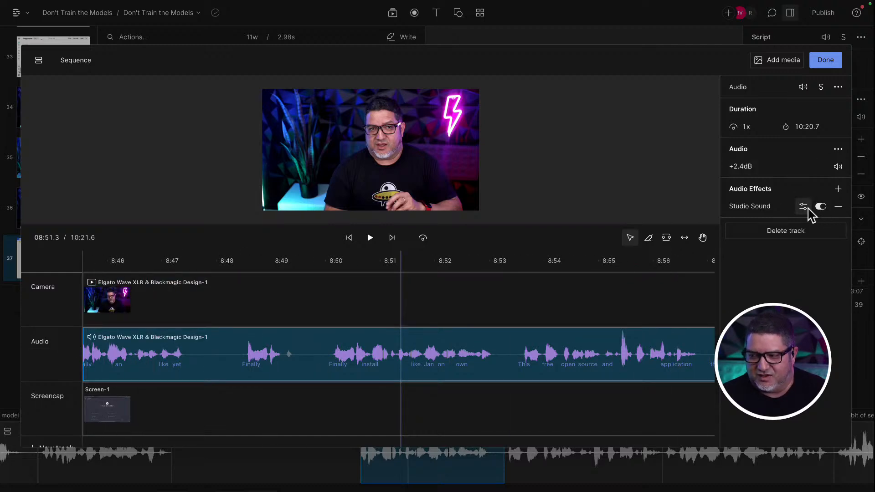
{"action": "left_click", "coordinate": [829, 63]}
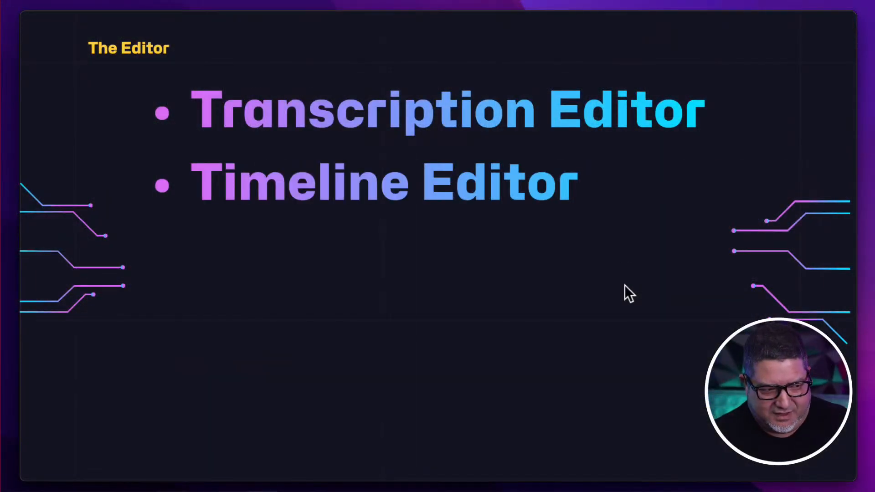
{"action": "key", "text": "Right"}
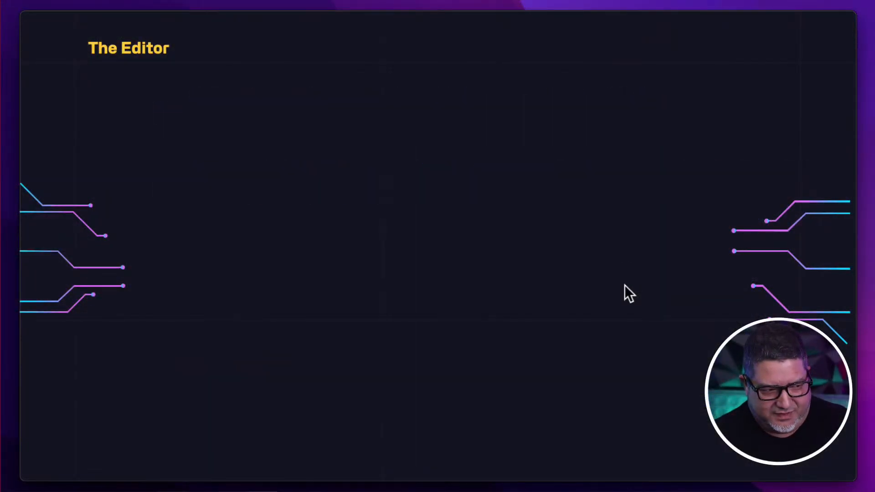
{"action": "key", "text": "Right"}
{"action": "key", "text": "Right"}
{"action": "key", "text": "Right"}
{"action": "key", "text": "Right"}
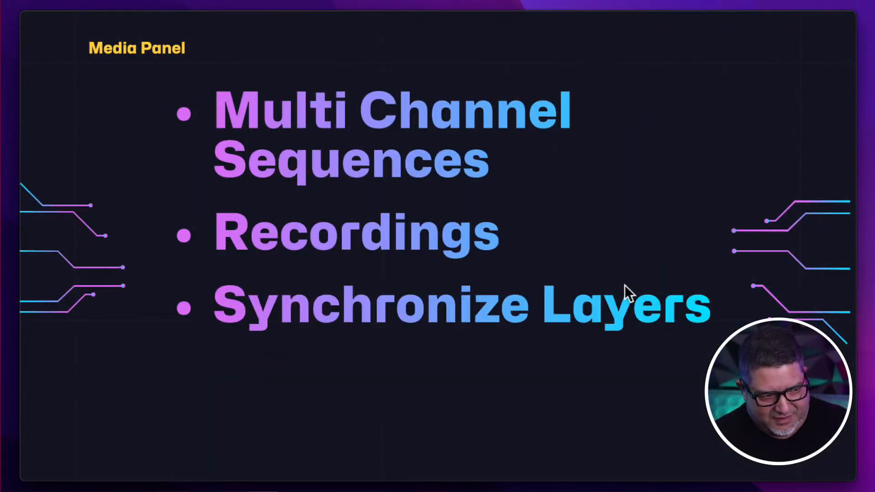
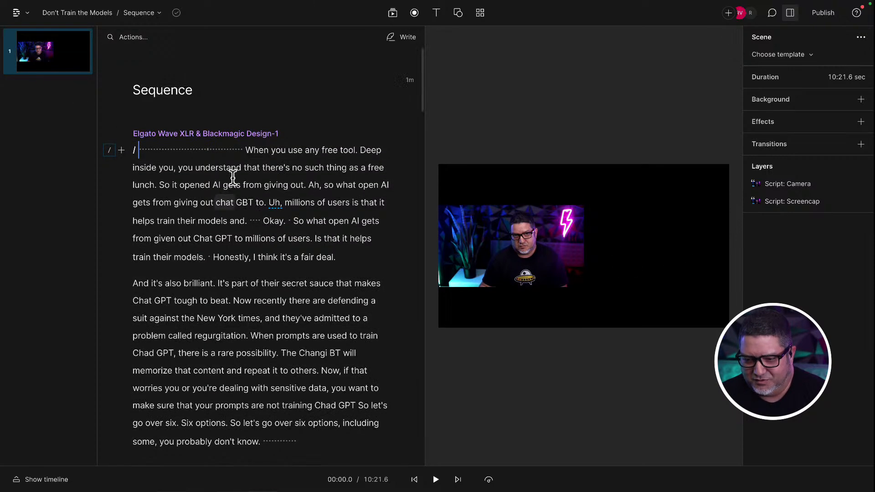
Look through the Sequence composition's transcript to its end, show the timeline, and scrub the playhead to about 6.9 s.
{"action": "scroll", "coordinate": [322, 334], "scroll_direction": "down", "scroll_amount": 10}
{"action": "scroll", "coordinate": [324, 334], "scroll_direction": "down", "scroll_amount": 15}
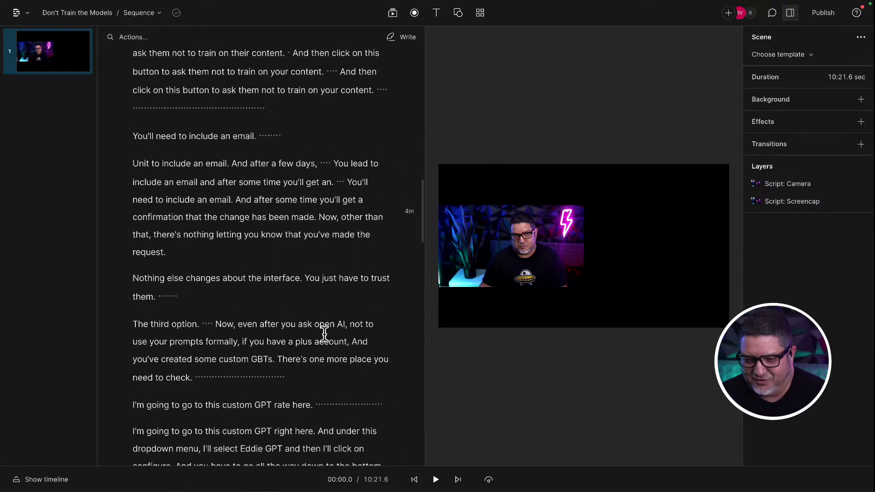
{"action": "scroll", "coordinate": [326, 343], "scroll_direction": "down", "scroll_amount": 2}
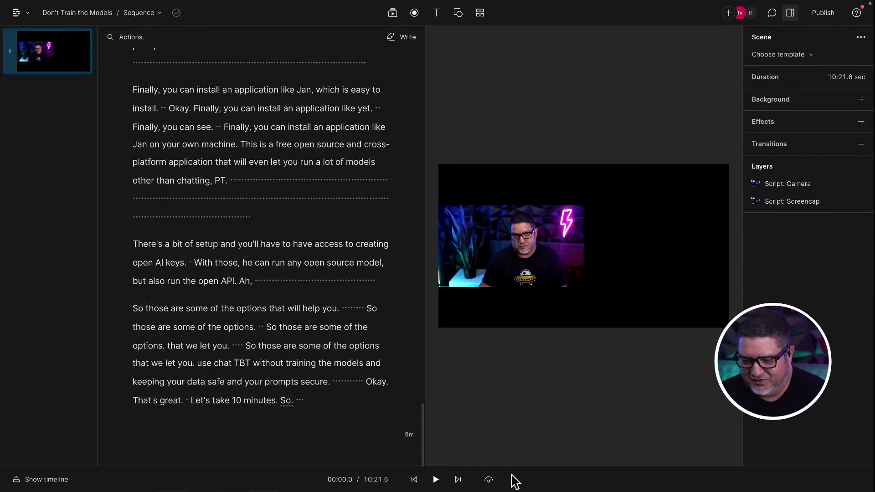
{"action": "left_click_drag", "start_coordinate": [517, 470], "coordinate": [503, 295]}
{"action": "left_click", "coordinate": [25, 446]}
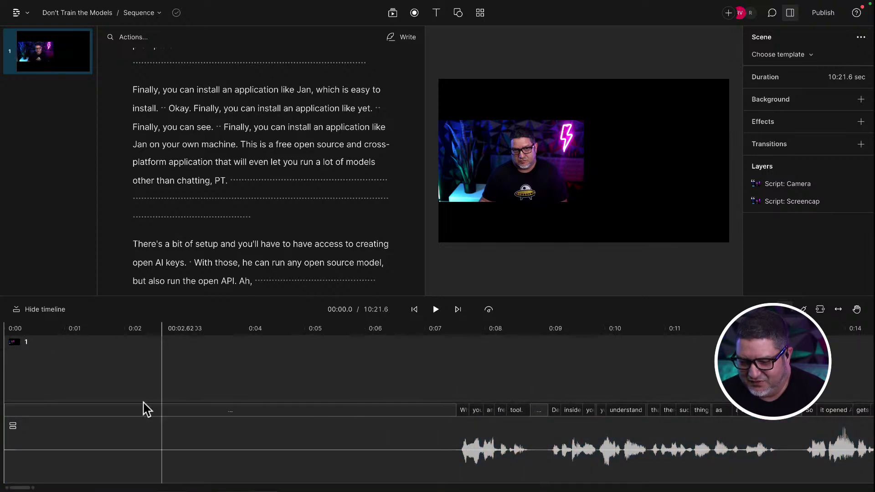
{"action": "mouse_move", "coordinate": [73, 328]}
{"action": "left_mouse_down"}
{"action": "mouse_move", "coordinate": [84, 330]}
{"action": "mouse_move", "coordinate": [12, 328]}
{"action": "mouse_move", "coordinate": [78, 329]}
{"action": "left_mouse_up"}
{"action": "left_click_drag", "start_coordinate": [166, 335], "coordinate": [419, 338]}
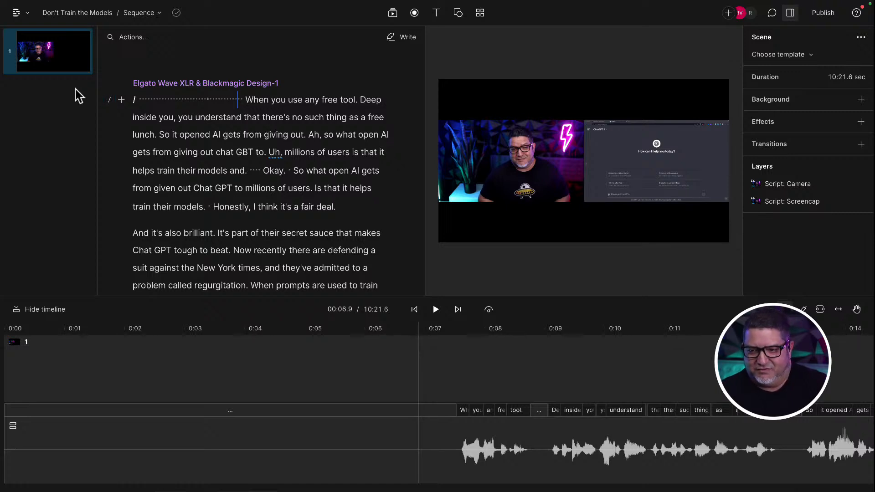
Start removing filler words and find all of them in the Sequence composition's script.
{"action": "scroll", "coordinate": [157, 84], "scroll_direction": "down", "scroll_amount": 1}
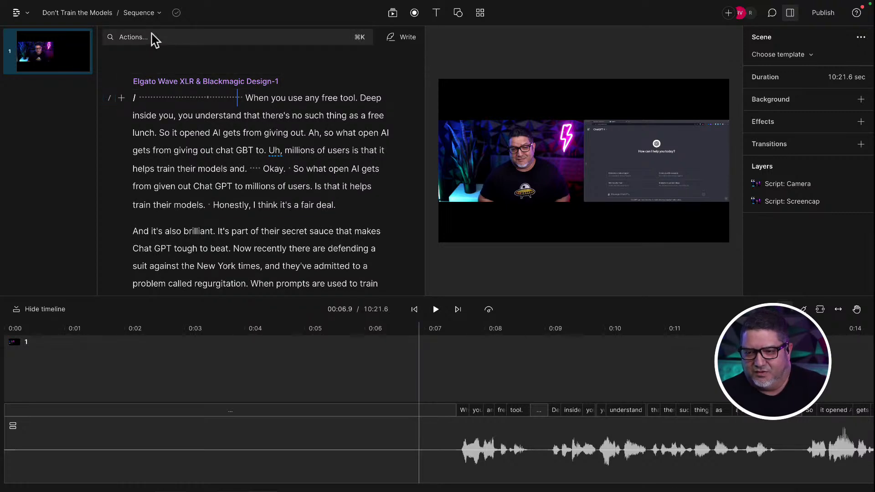
{"action": "left_click", "coordinate": [136, 38]}
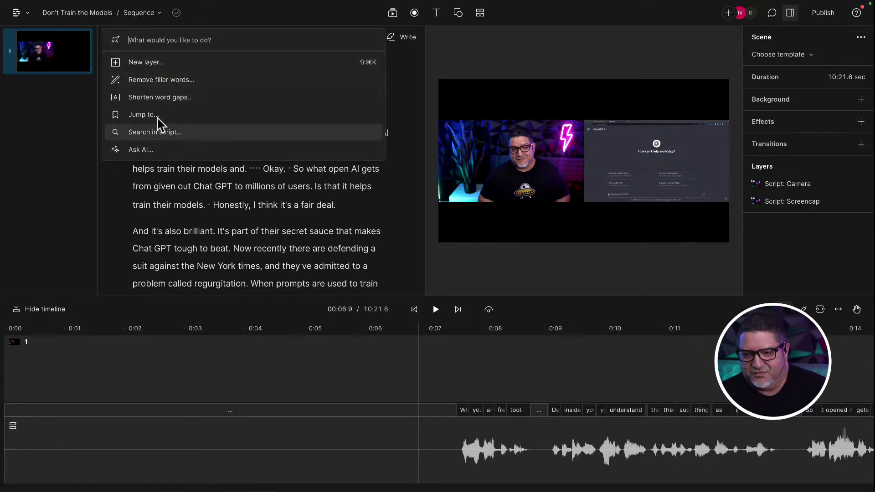
{"action": "left_click", "coordinate": [162, 80]}
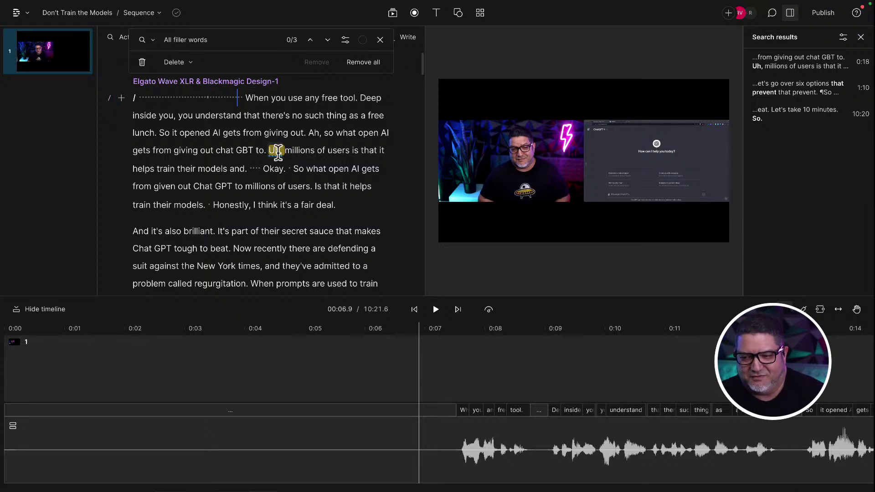
Play back the filler word matches "that prevent" and the final "So." to check them in context.
{"action": "left_click", "coordinate": [801, 91]}
{"action": "key", "text": "space"}
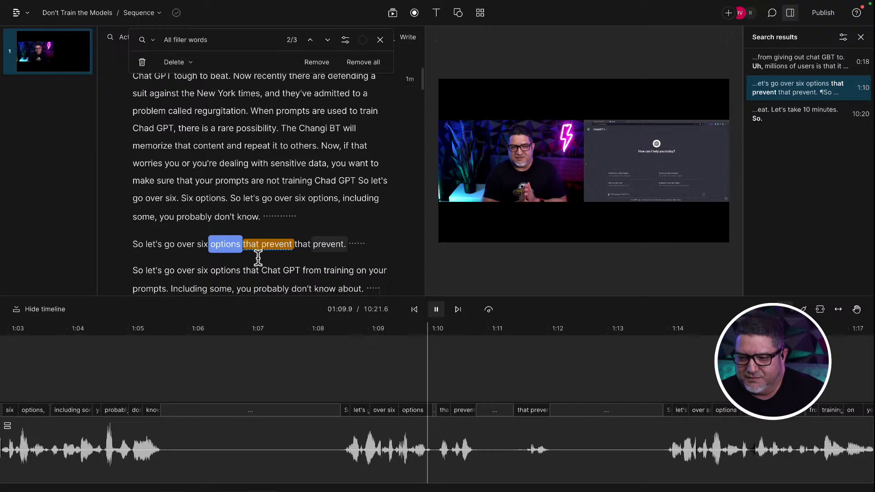
{"action": "key", "text": "space"}
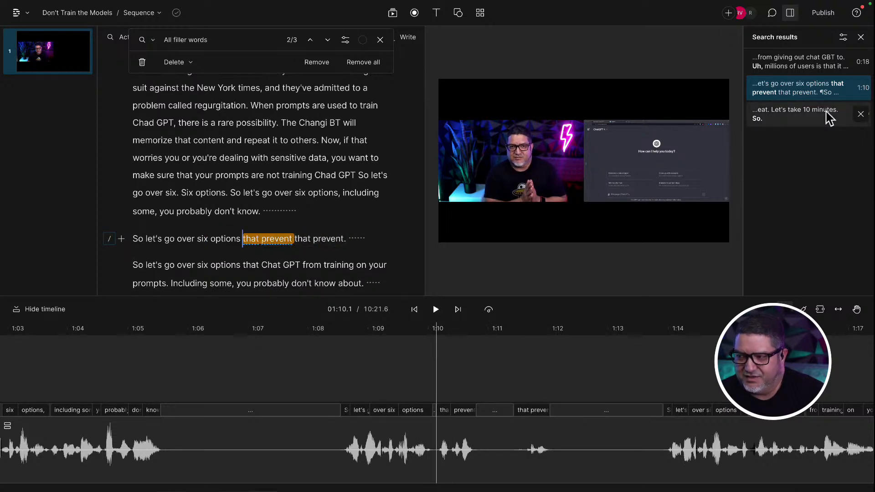
{"action": "left_click", "coordinate": [828, 116]}
{"action": "key", "text": "space"}
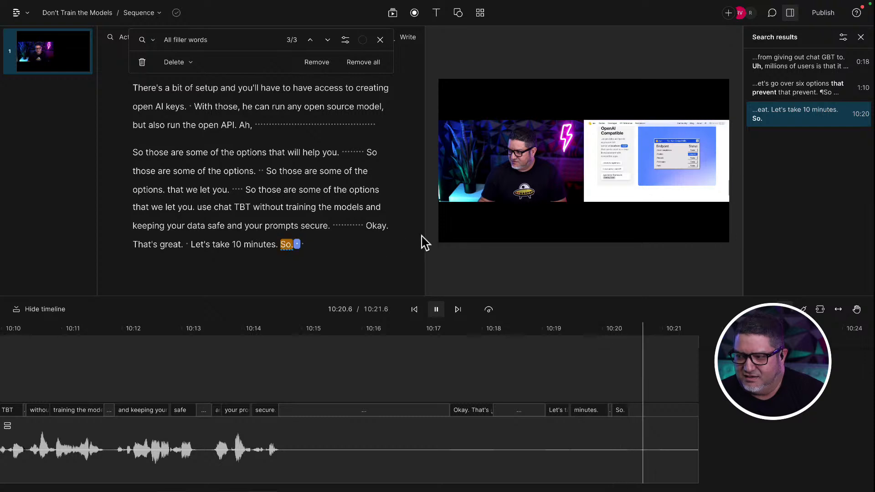
{"action": "key", "text": "space"}
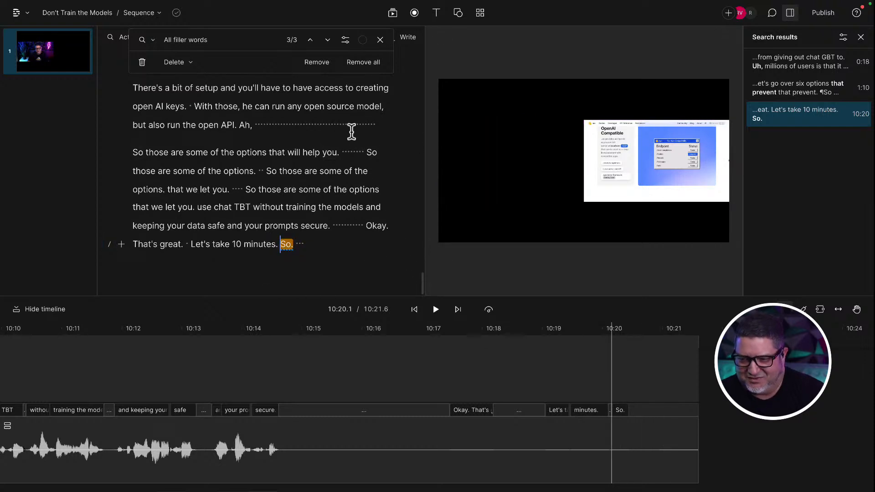
{"action": "scroll", "coordinate": [341, 141], "scroll_direction": "down", "scroll_amount": 1}
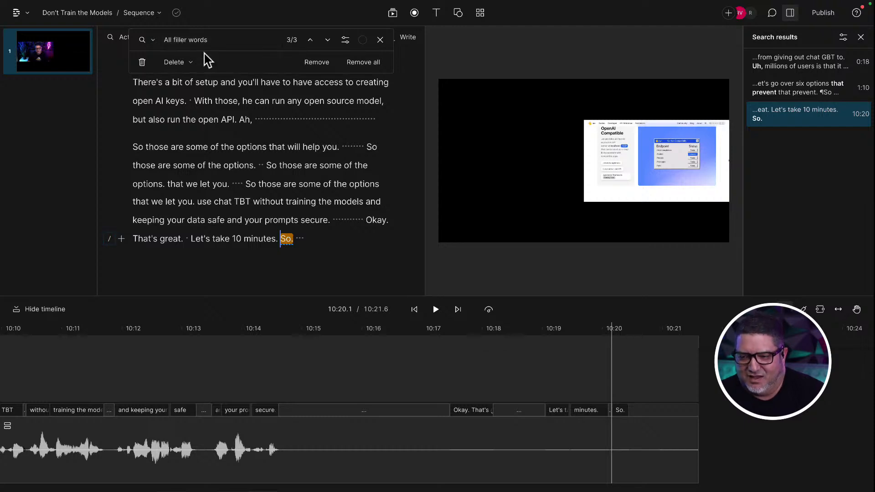
Delete all the found filler words and place the playhead at the cut before "Millions of users" in the first paragraph.
{"action": "left_click", "coordinate": [367, 64]}
{"action": "scroll", "coordinate": [341, 184], "scroll_direction": "up", "scroll_amount": 15}
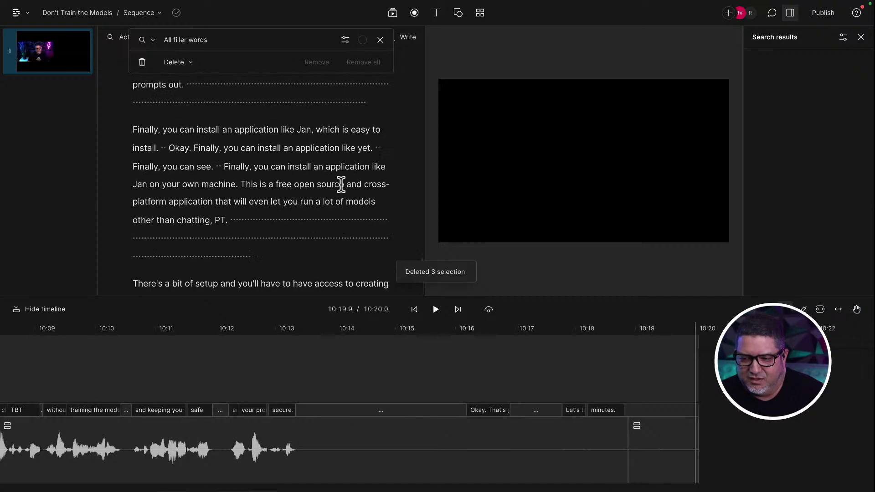
{"action": "scroll", "coordinate": [342, 178], "scroll_direction": "up", "scroll_amount": 15}
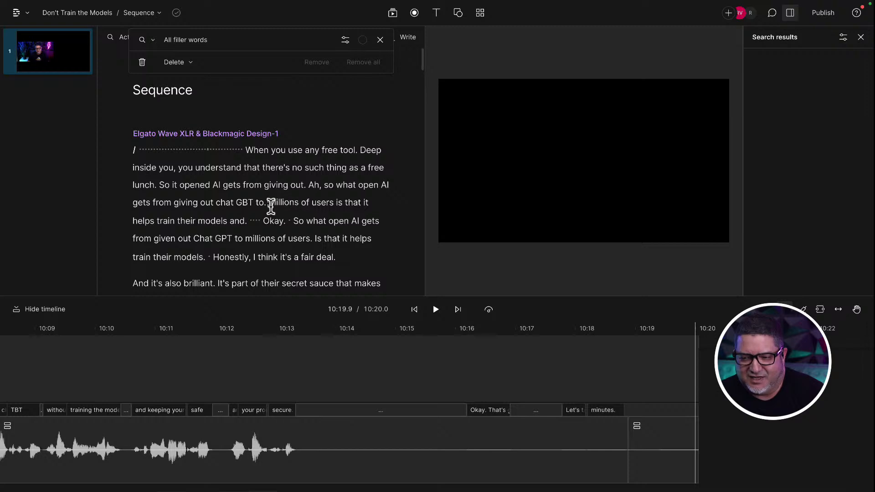
{"action": "left_click", "coordinate": [270, 204]}
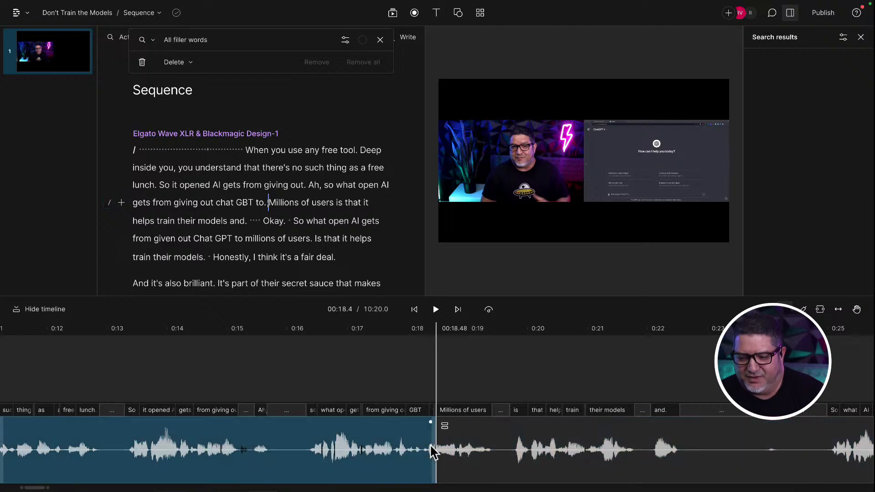
Restore the deleted "Uh," before "Millions of users" and move the playhead to about 22.6 s.
{"action": "mouse_move", "coordinate": [433, 445]}
{"action": "left_mouse_down"}
{"action": "mouse_move", "coordinate": [445, 433]}
{"action": "mouse_move", "coordinate": [434, 440]}
{"action": "left_mouse_up"}
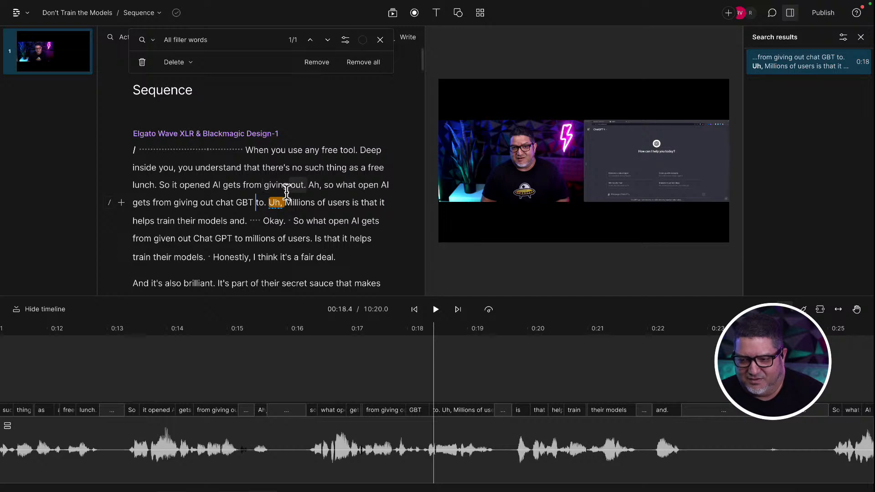
{"action": "scroll", "coordinate": [222, 170], "scroll_direction": "up", "scroll_amount": 1}
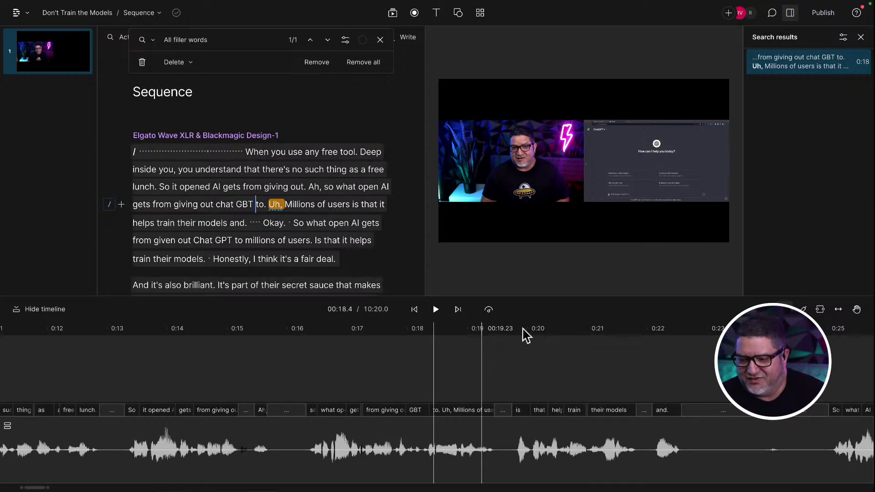
{"action": "left_click_drag", "start_coordinate": [690, 329], "coordinate": [689, 348]}
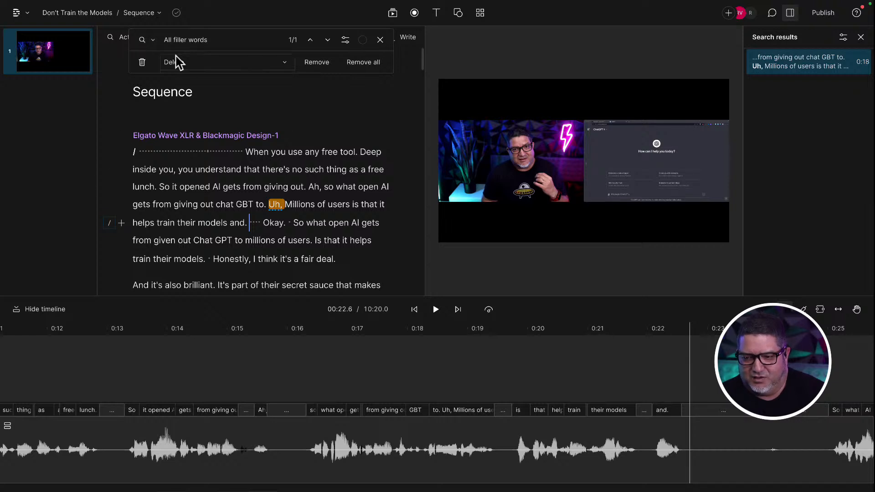
Check the list of words covered by the filler word search, and close the search.
{"action": "left_click", "coordinate": [183, 41]}
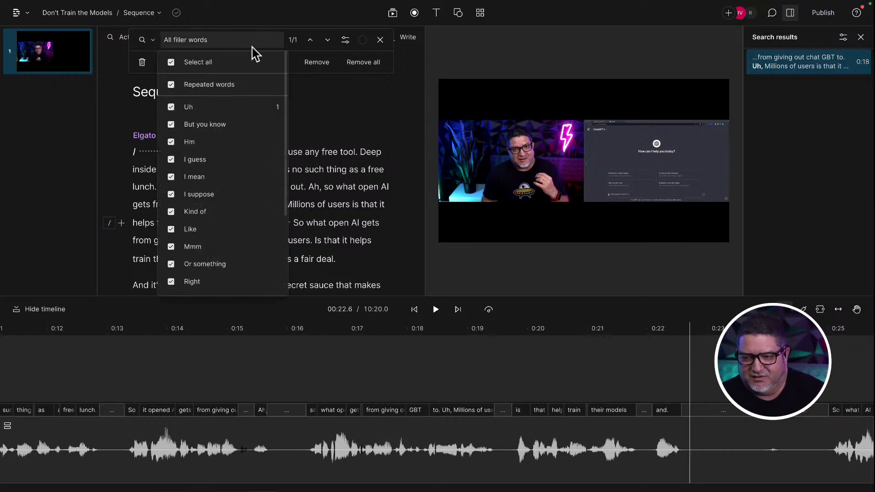
{"action": "left_click", "coordinate": [364, 124]}
{"action": "left_click", "coordinate": [380, 40]}
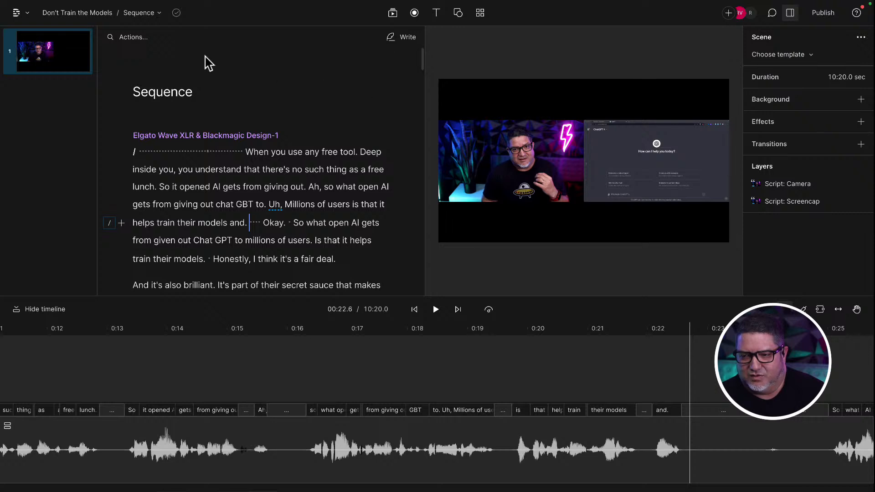
Find all word gaps of 0.15 seconds or more in the Sequence script and look through the matches.
{"action": "left_click", "coordinate": [132, 37]}
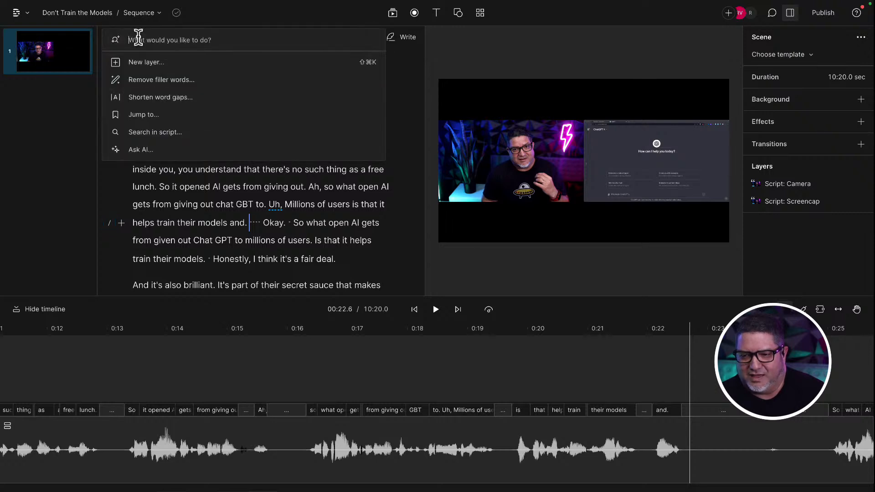
{"action": "left_click", "coordinate": [140, 96]}
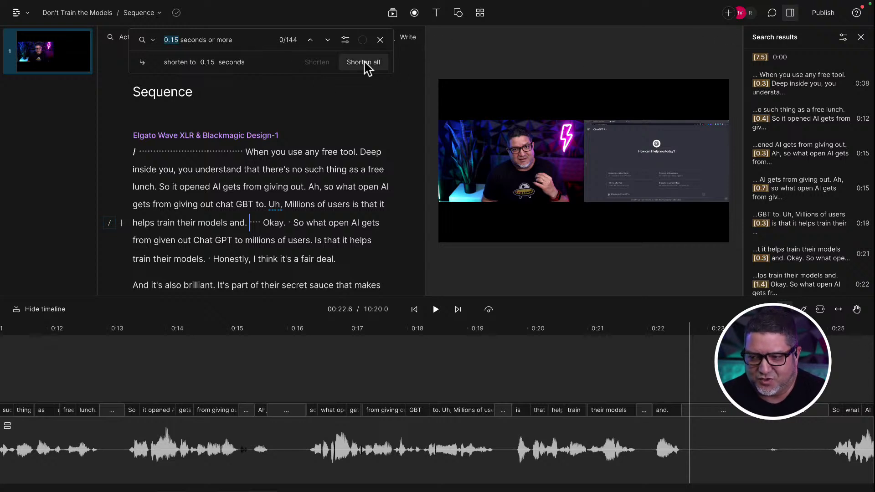
{"action": "scroll", "coordinate": [798, 94], "scroll_direction": "down", "scroll_amount": 1}
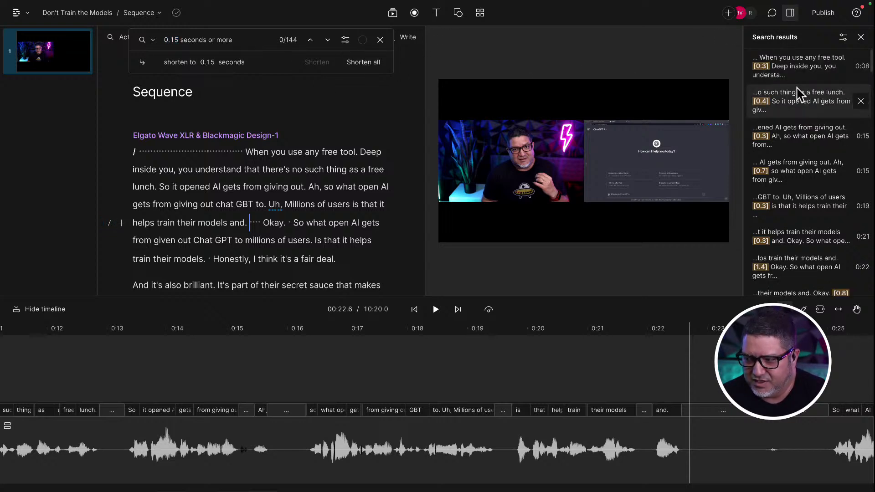
{"action": "scroll", "coordinate": [795, 109], "scroll_direction": "down", "scroll_amount": 2}
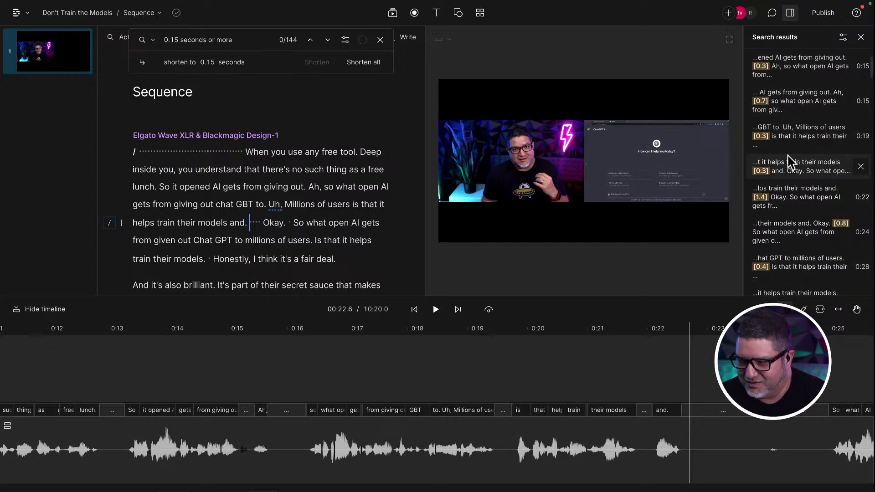
{"action": "scroll", "coordinate": [790, 161], "scroll_direction": "down", "scroll_amount": 3}
{"action": "scroll", "coordinate": [791, 162], "scroll_direction": "down", "scroll_amount": 10}
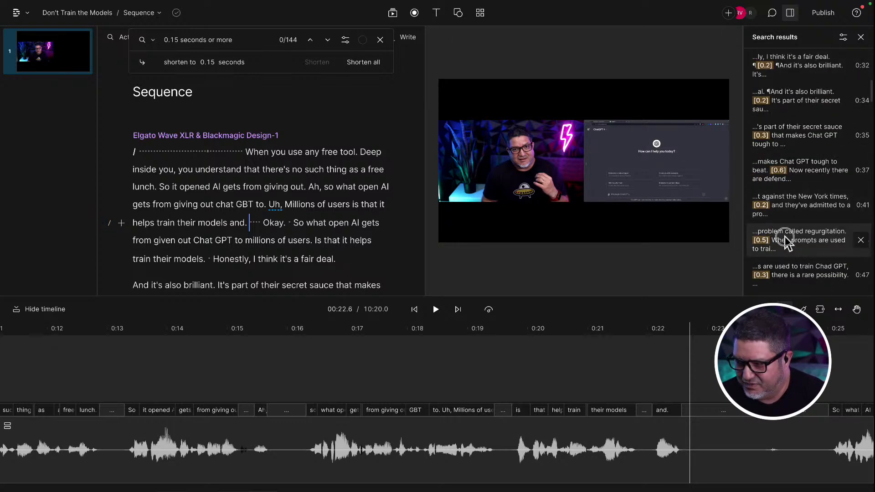
{"action": "scroll", "coordinate": [811, 253], "scroll_direction": "down", "scroll_amount": 15}
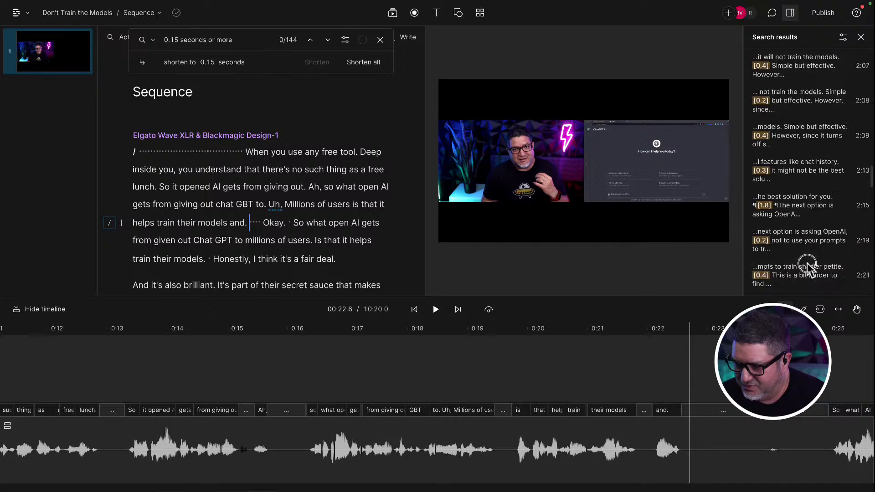
{"action": "left_click", "coordinate": [373, 376]}
{"action": "scroll", "coordinate": [785, 200], "scroll_direction": "down", "scroll_amount": 3}
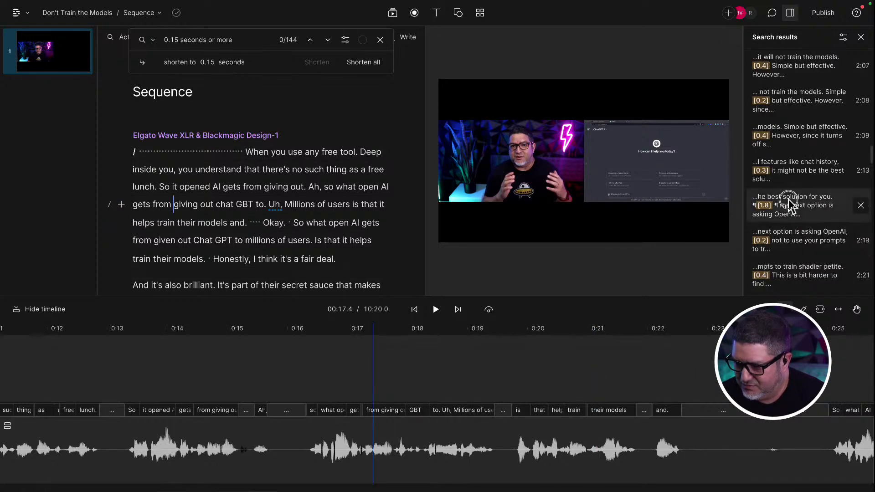
{"action": "scroll", "coordinate": [769, 208], "scroll_direction": "down", "scroll_amount": 3}
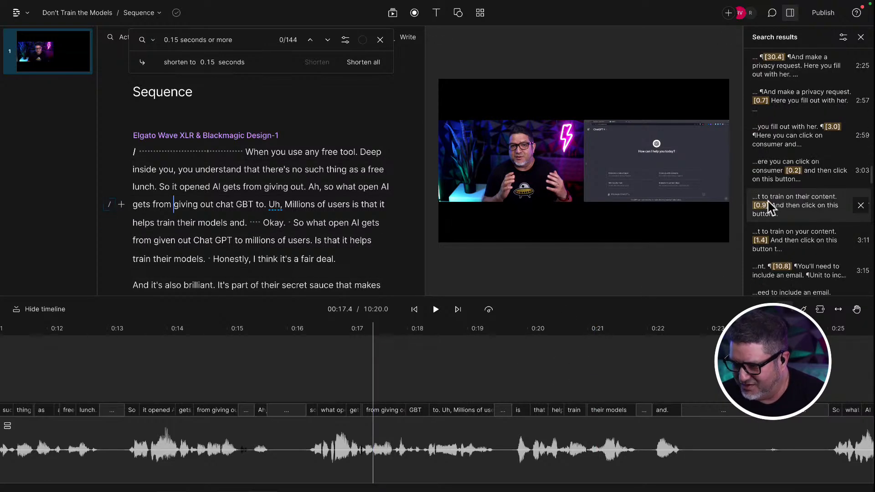
Shorten all the found word gaps to 0.15 seconds, look over the remaining matches, and close the search.
{"action": "scroll", "coordinate": [770, 207], "scroll_direction": "up", "scroll_amount": 20}
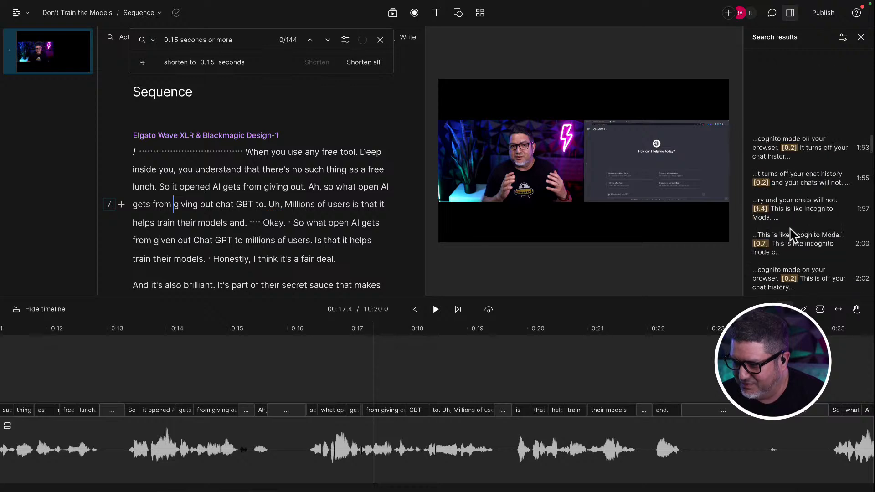
{"action": "scroll", "coordinate": [775, 121], "scroll_direction": "down", "scroll_amount": 1}
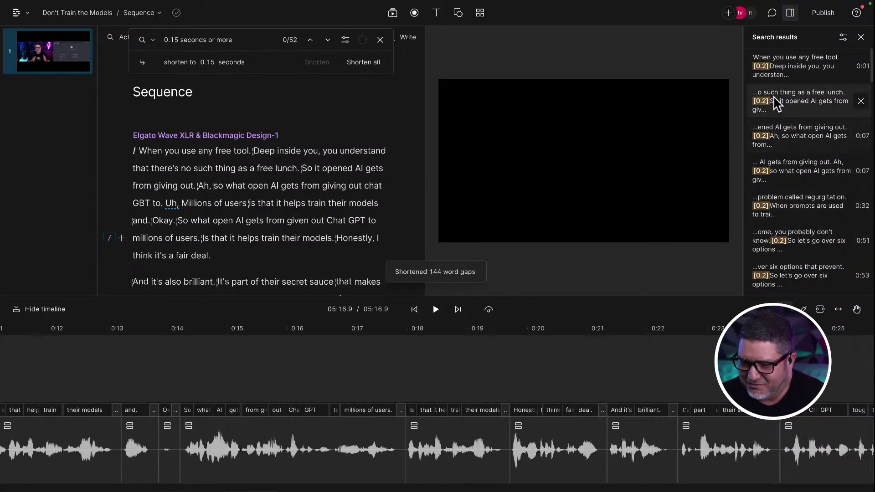
{"action": "scroll", "coordinate": [783, 191], "scroll_direction": "down", "scroll_amount": 3}
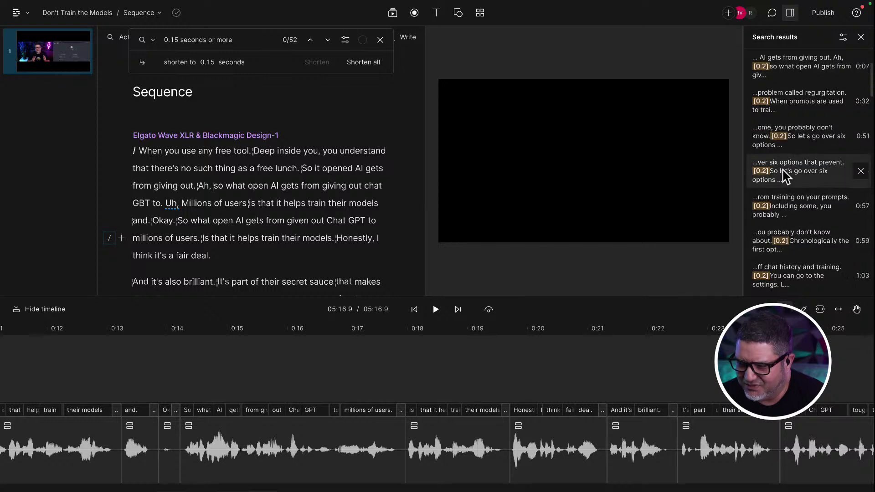
{"action": "left_click", "coordinate": [862, 38]}
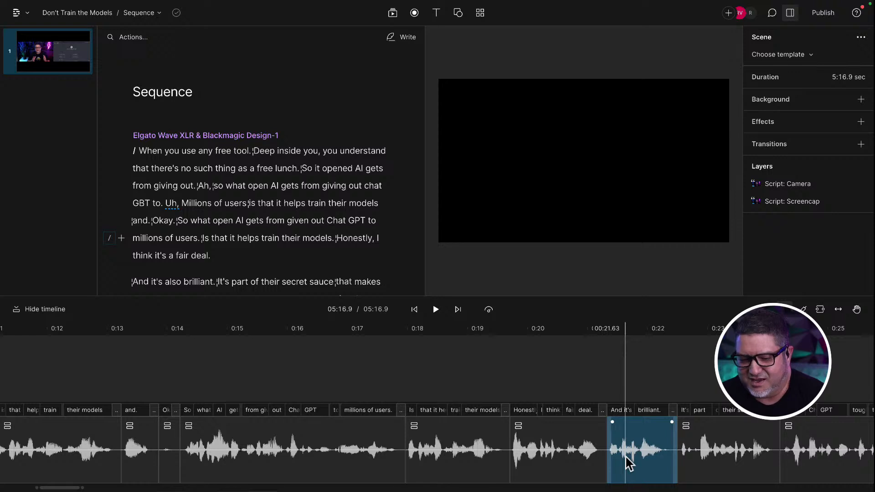
Place the playhead at about 29.4 s and look over the shortened gaps in the timeline and transcript.
{"action": "scroll", "coordinate": [454, 440], "scroll_direction": "down", "scroll_amount": 1}
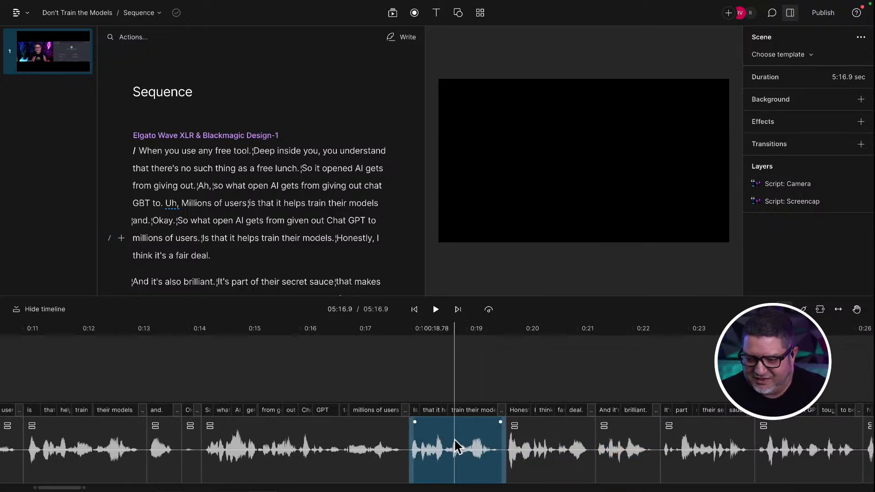
{"action": "scroll", "coordinate": [454, 441], "scroll_direction": "down", "scroll_amount": 6}
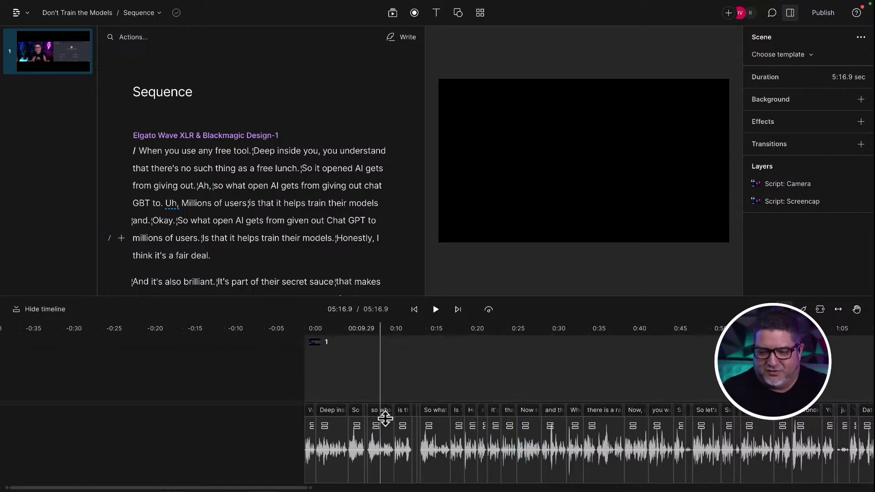
{"action": "left_click", "coordinate": [464, 329]}
{"action": "left_click", "coordinate": [543, 329]}
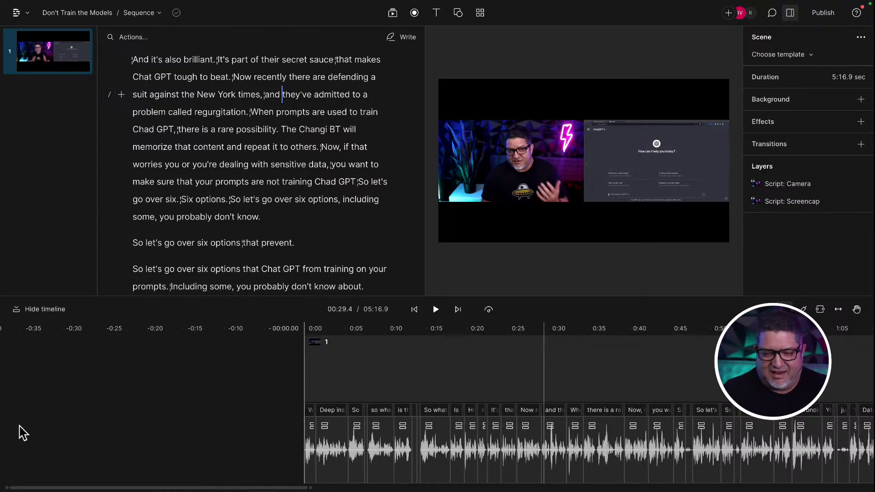
{"action": "scroll", "coordinate": [146, 117], "scroll_direction": "down", "scroll_amount": 1}
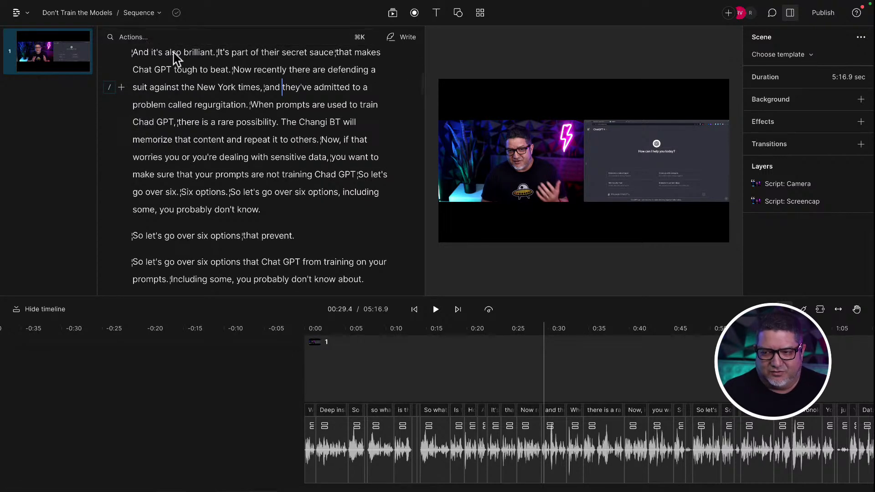
{"action": "scroll", "coordinate": [182, 127], "scroll_direction": "up", "scroll_amount": 5}
{"action": "scroll", "coordinate": [185, 122], "scroll_direction": "up", "scroll_amount": 1}
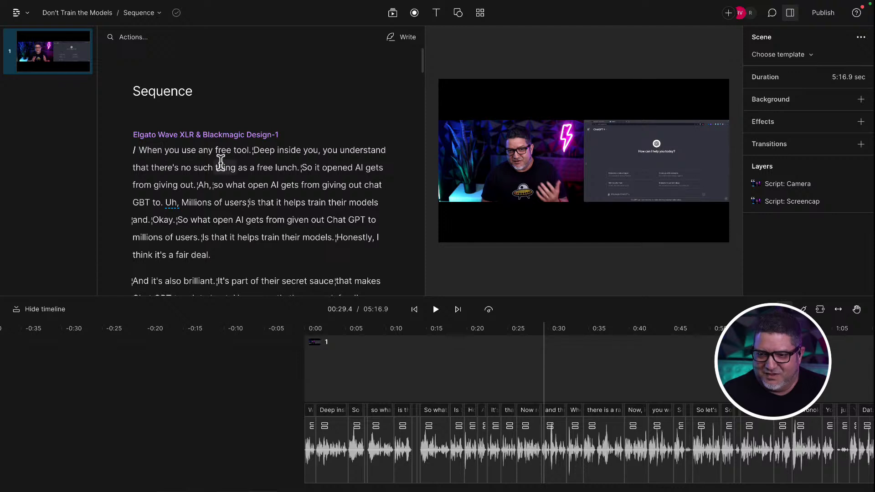
Bring up the Ask AI actions and look through the Edit, Find, Publish and Write options.
{"action": "left_click", "coordinate": [138, 38]}
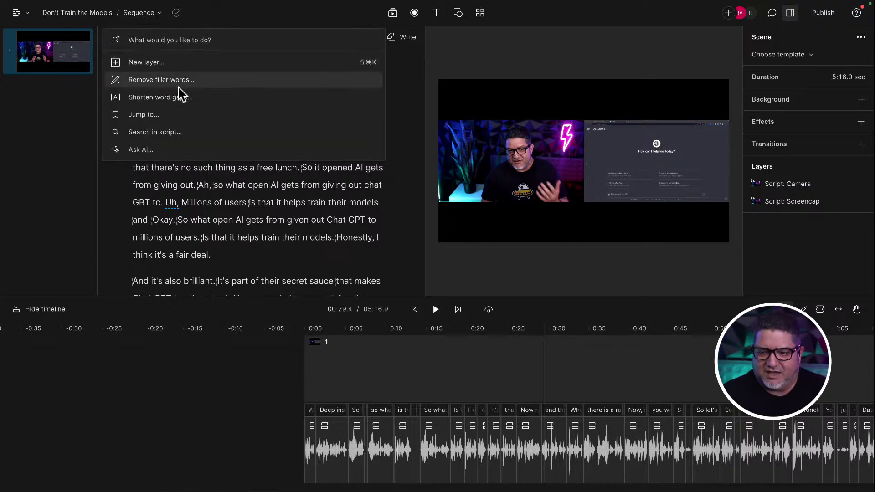
{"action": "left_click", "coordinate": [156, 149]}
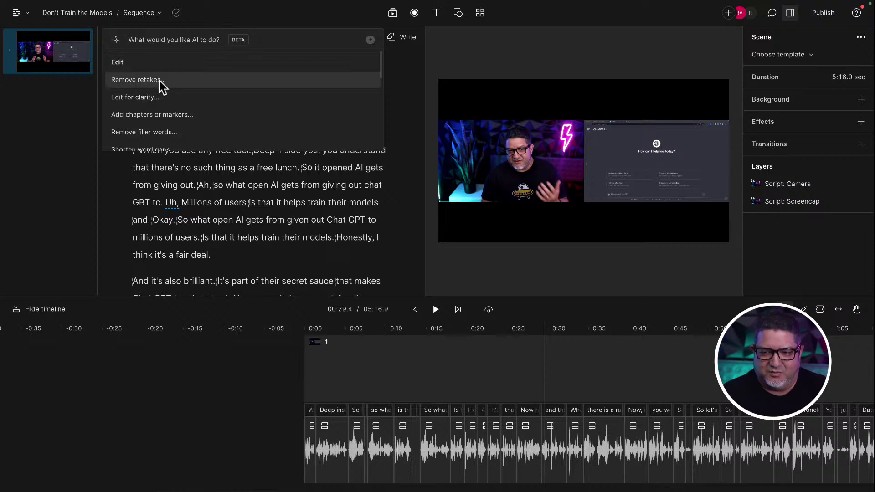
{"action": "scroll", "coordinate": [207, 148], "scroll_direction": "down", "scroll_amount": 2}
{"action": "scroll", "coordinate": [207, 148], "scroll_direction": "down", "scroll_amount": 6}
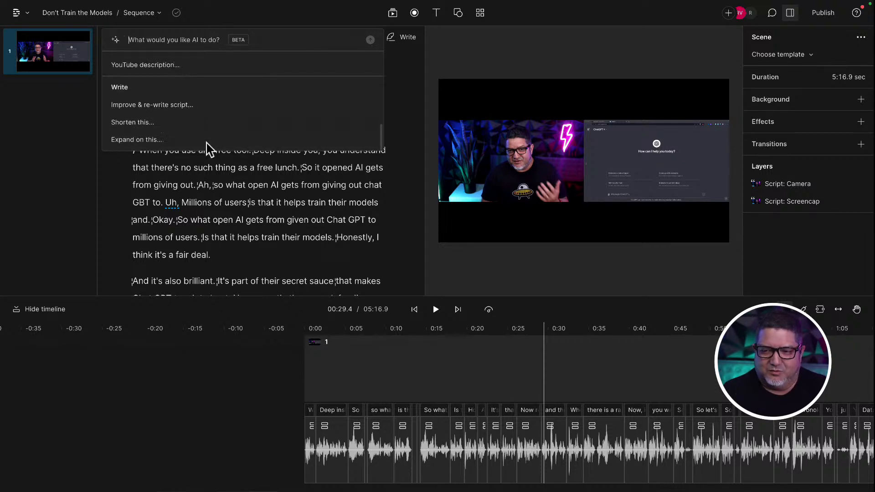
{"action": "scroll", "coordinate": [208, 148], "scroll_direction": "up", "scroll_amount": 4}
{"action": "scroll", "coordinate": [209, 149], "scroll_direction": "up", "scroll_amount": 5}
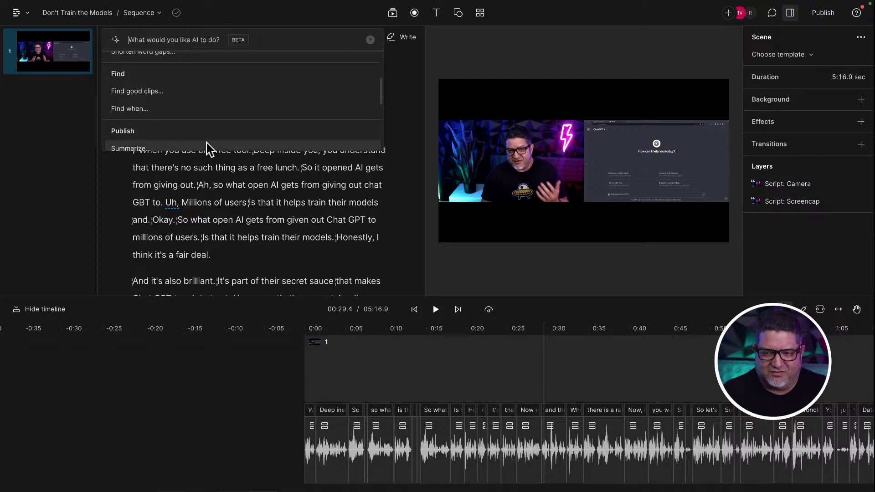
{"action": "scroll", "coordinate": [210, 147], "scroll_direction": "up", "scroll_amount": 1}
{"action": "scroll", "coordinate": [210, 146], "scroll_direction": "down", "scroll_amount": 4}
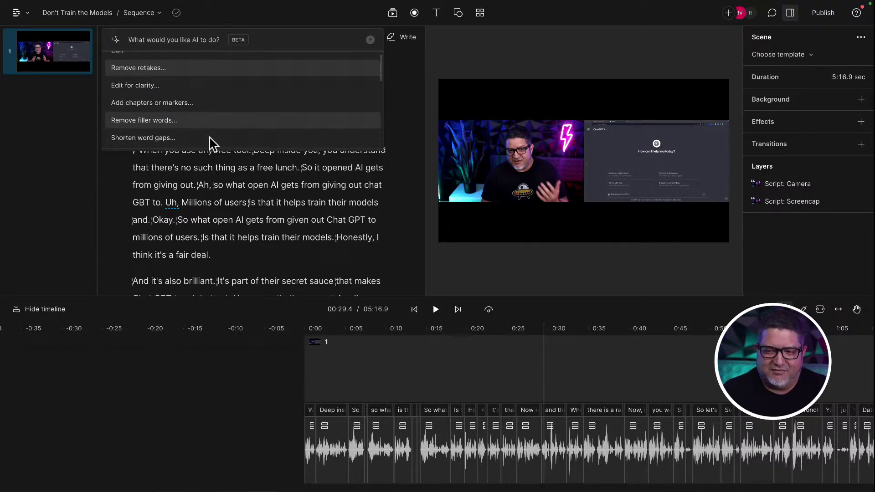
{"action": "scroll", "coordinate": [210, 144], "scroll_direction": "down", "scroll_amount": 3}
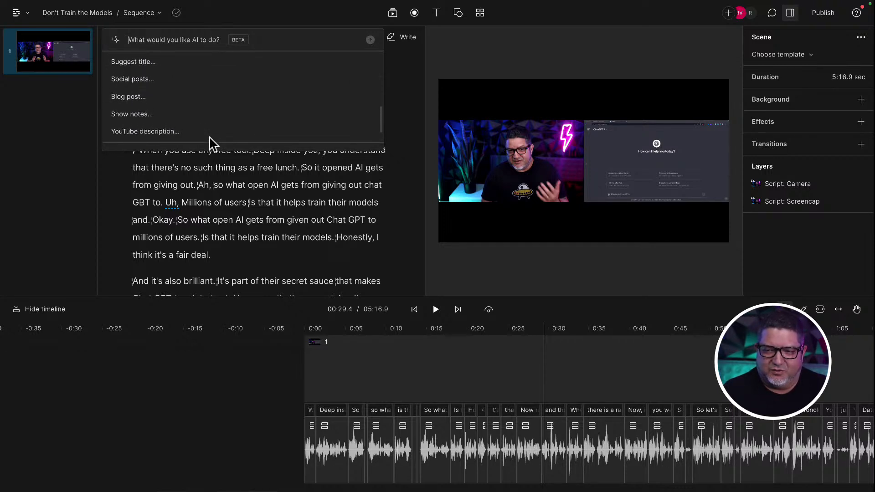
{"action": "scroll", "coordinate": [155, 105], "scroll_direction": "down", "scroll_amount": 1}
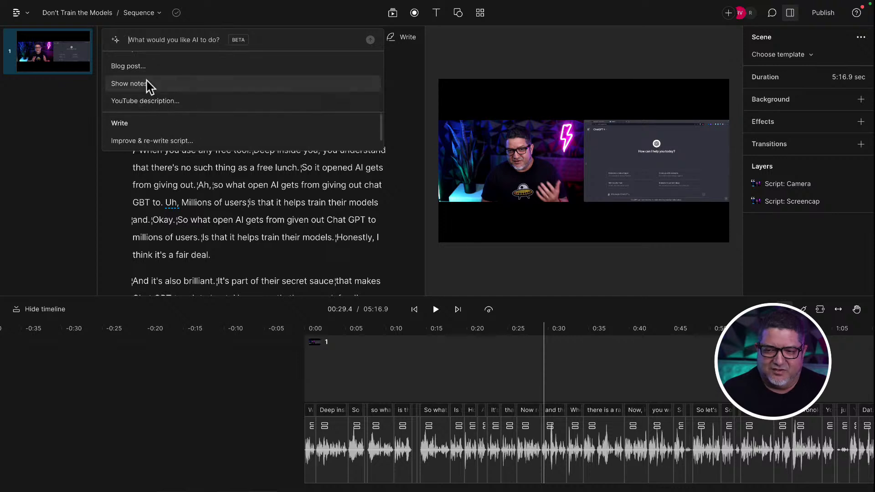
{"action": "scroll", "coordinate": [164, 112], "scroll_direction": "up", "scroll_amount": 8}
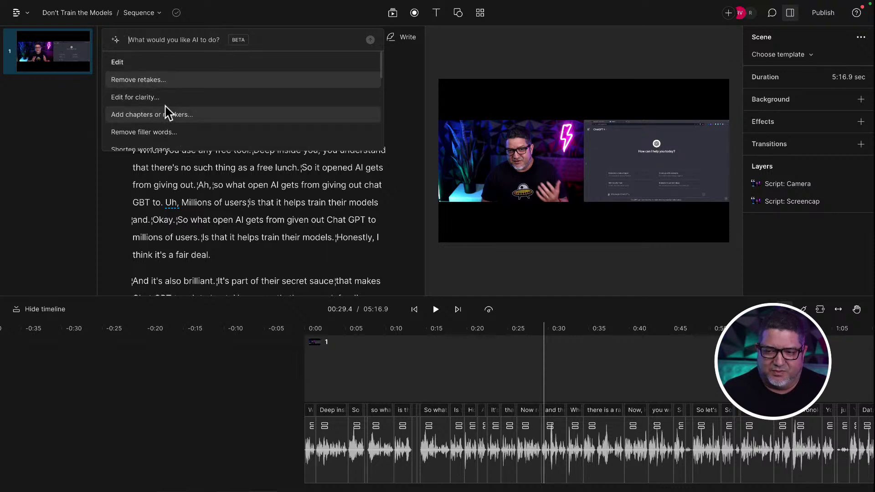
Have the AI detect and delete all the repeated takes from this recording, and look over its proposed cuts.
{"action": "left_click", "coordinate": [148, 83]}
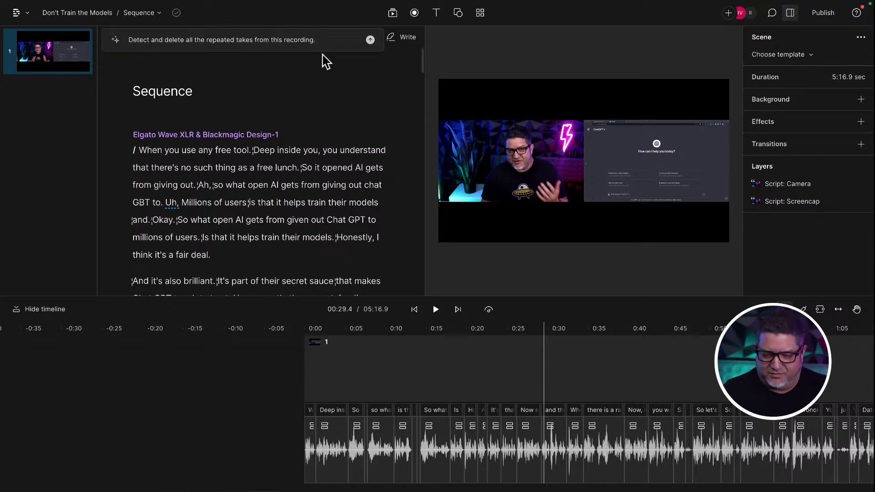
{"action": "key", "text": "Return"}
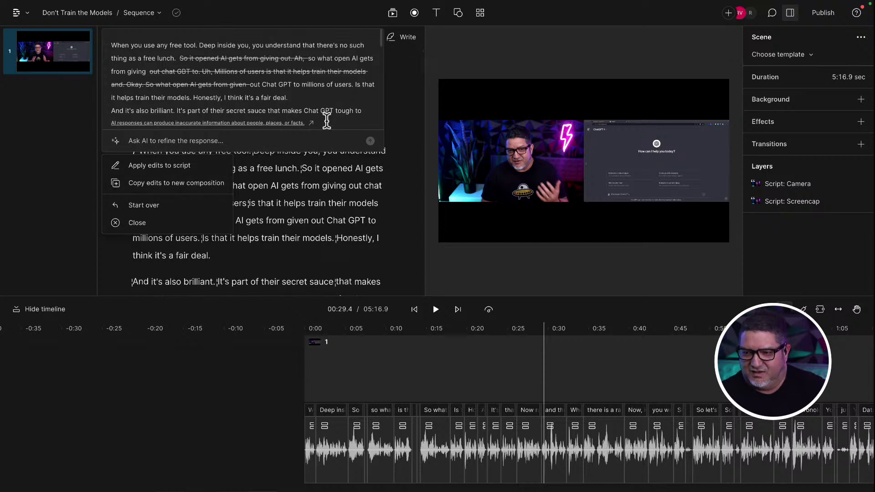
{"action": "scroll", "coordinate": [308, 197], "scroll_direction": "down", "scroll_amount": 1}
{"action": "scroll", "coordinate": [308, 197], "scroll_direction": "down", "scroll_amount": 2}
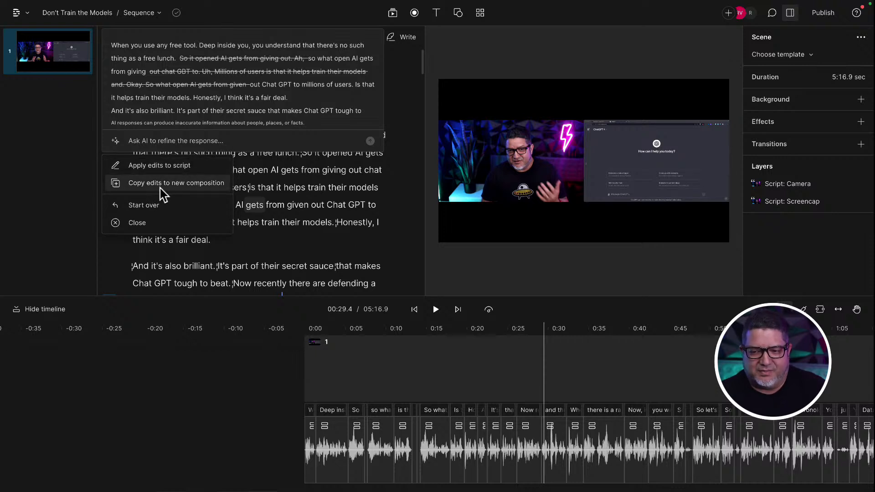
Apply the AI's retake edits to the script and place the playhead before "lunch" in the first paragraph.
{"action": "left_click", "coordinate": [182, 166]}
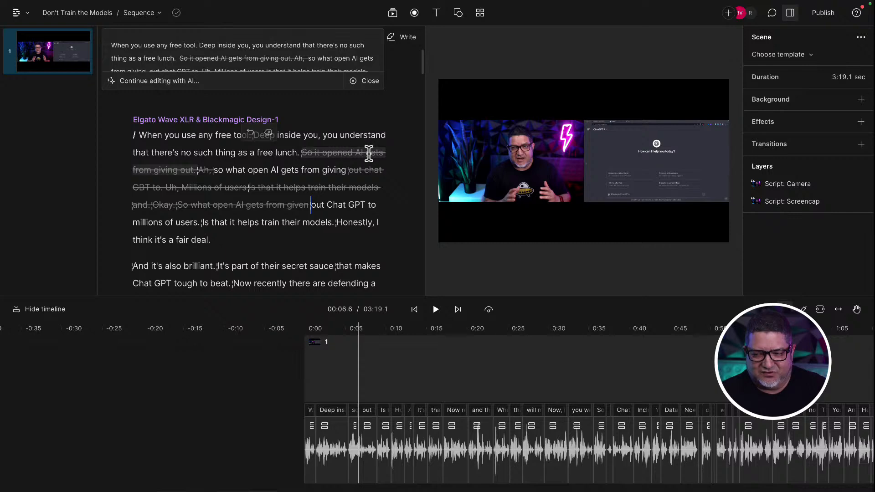
{"action": "left_click", "coordinate": [279, 152]}
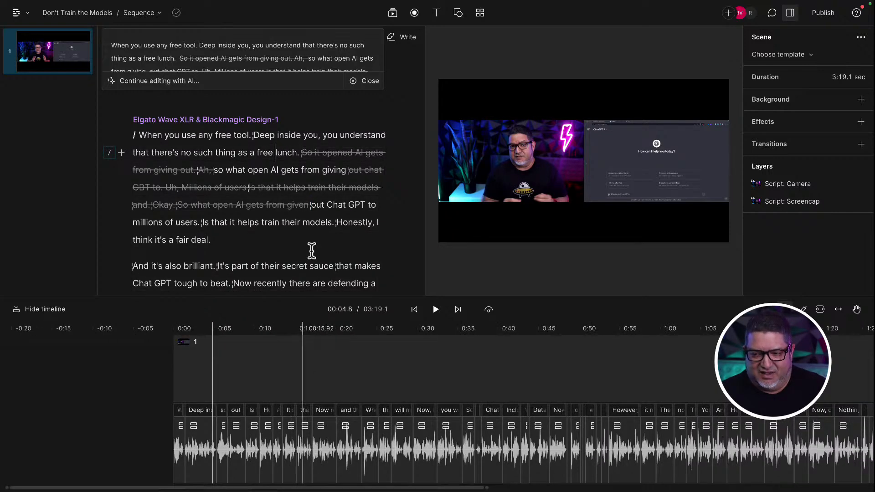
Look through the retakes the AI struck out across the script, closing its edit panel, and return to the script's start.
{"action": "scroll", "coordinate": [311, 245], "scroll_direction": "down", "scroll_amount": 5}
{"action": "scroll", "coordinate": [311, 245], "scroll_direction": "down", "scroll_amount": 15}
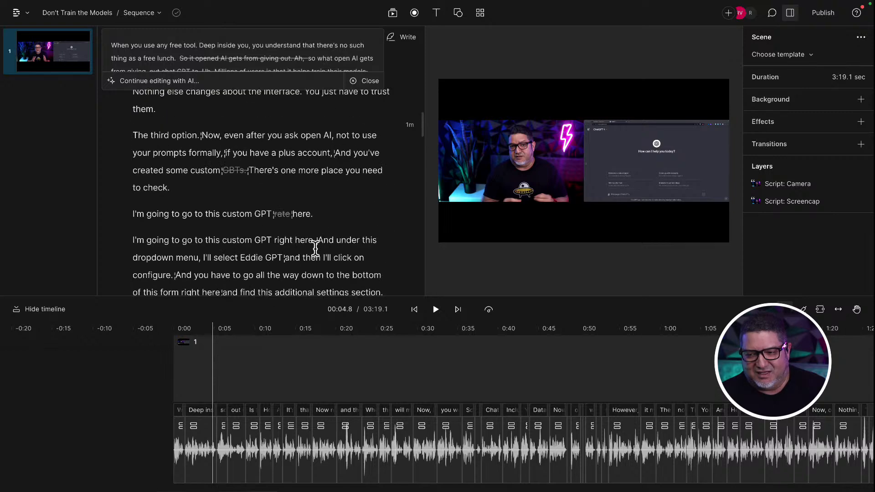
{"action": "scroll", "coordinate": [316, 246], "scroll_direction": "down", "scroll_amount": 10}
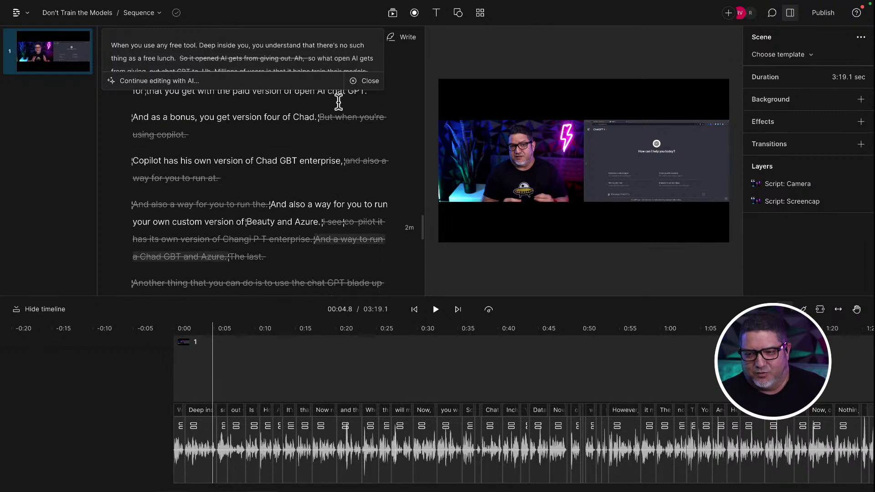
{"action": "left_click", "coordinate": [358, 82]}
{"action": "scroll", "coordinate": [331, 214], "scroll_direction": "up", "scroll_amount": 8}
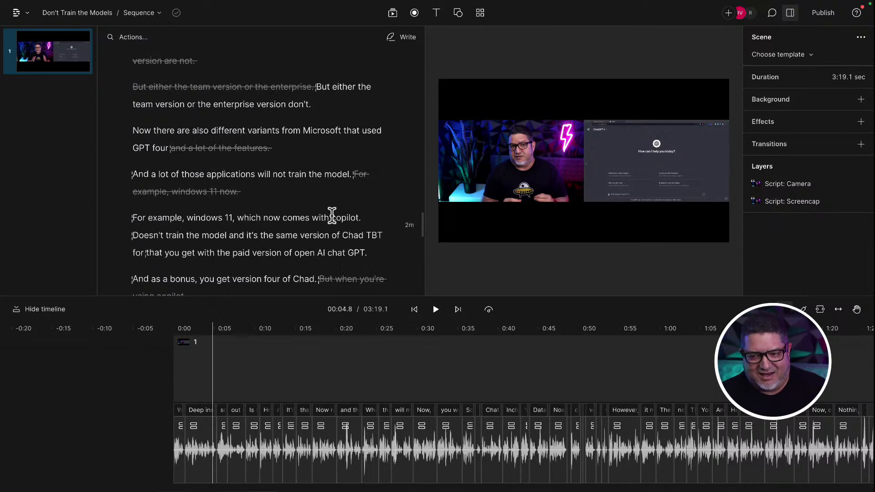
{"action": "scroll", "coordinate": [332, 214], "scroll_direction": "up", "scroll_amount": 10}
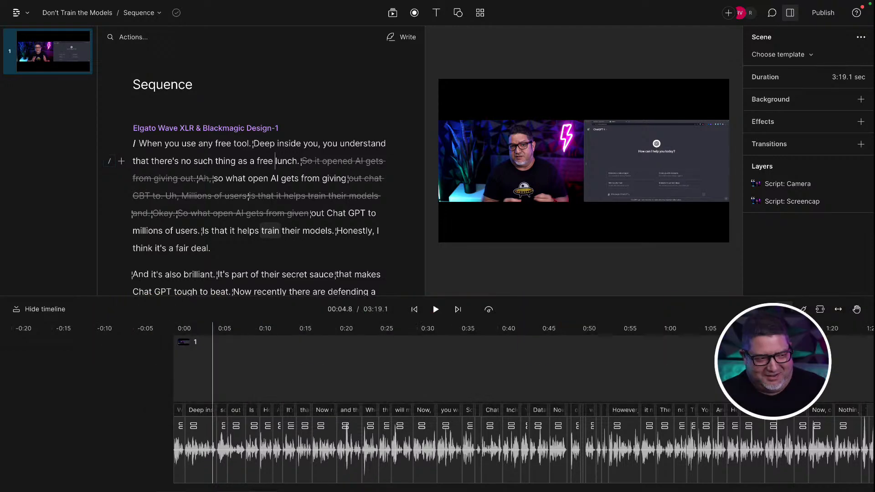
{"action": "scroll", "coordinate": [271, 231], "scroll_direction": "up", "scroll_amount": 1}
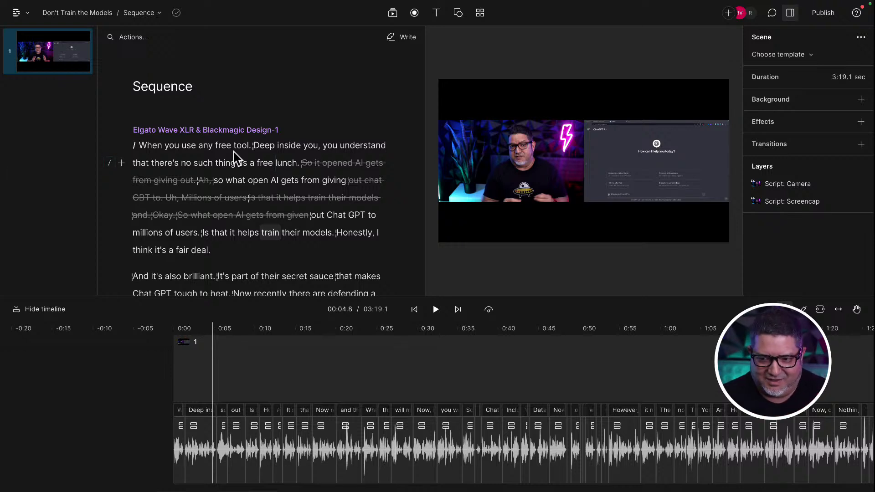
{"action": "scroll", "coordinate": [260, 217], "scroll_direction": "up", "scroll_amount": 1}
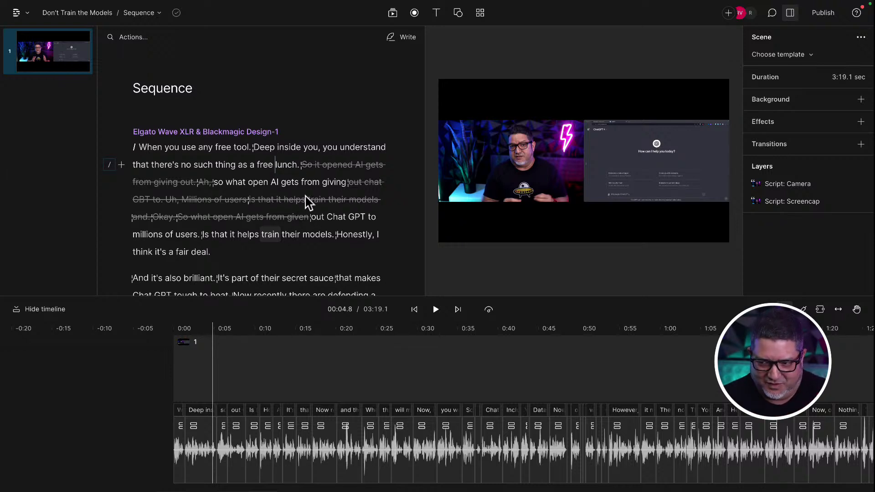
{"action": "scroll", "coordinate": [321, 204], "scroll_direction": "up", "scroll_amount": 1}
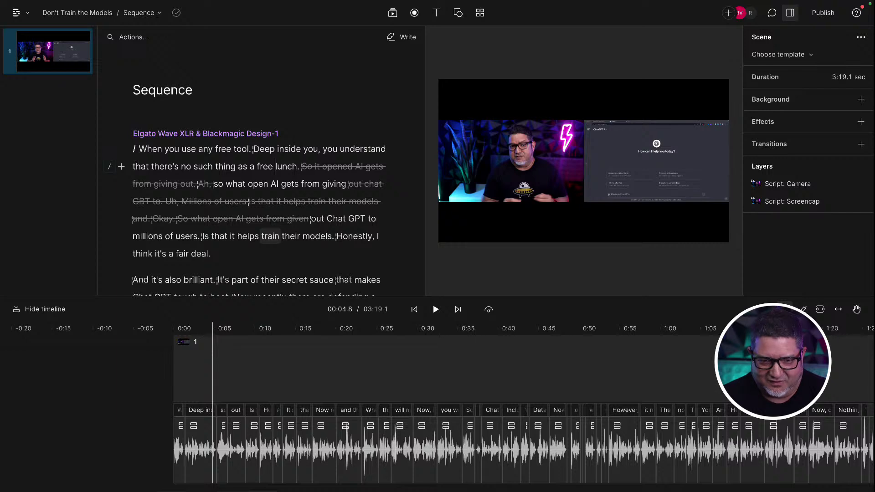
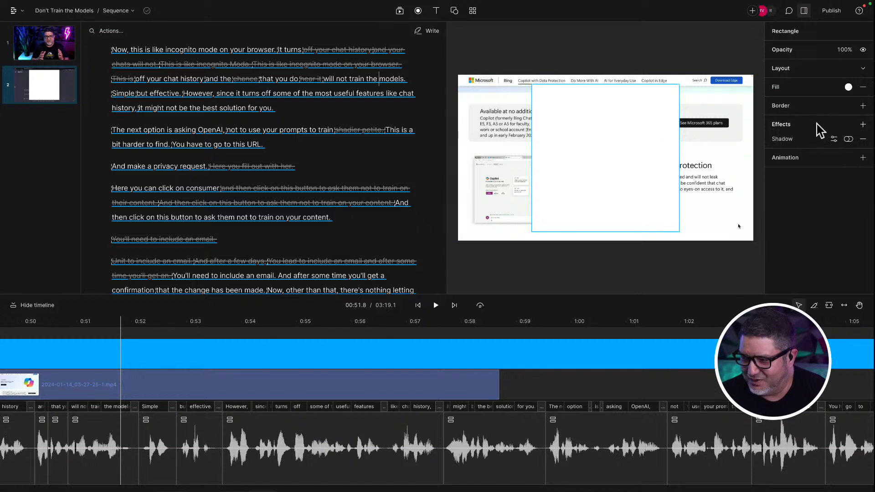
Remove the rectangle's fill and give it a red border (hex f11d1d) with a thickness of 10.
{"action": "left_click", "coordinate": [849, 88]}
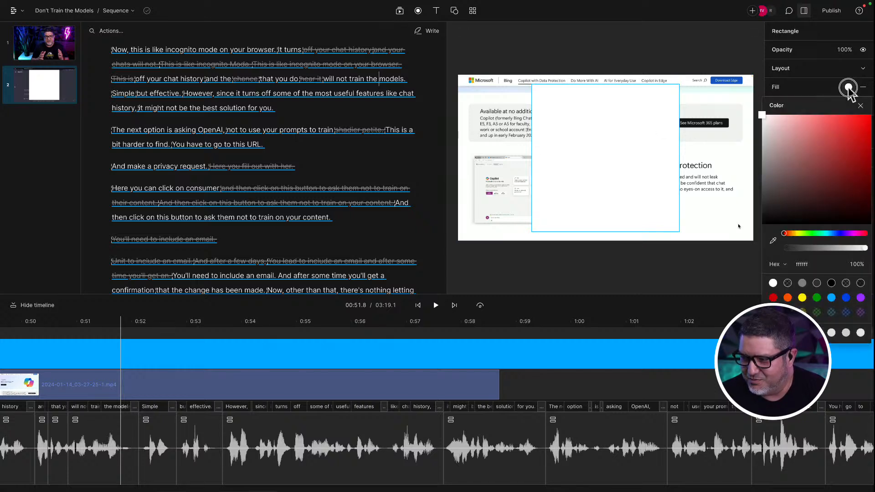
{"action": "left_click", "coordinate": [847, 91]}
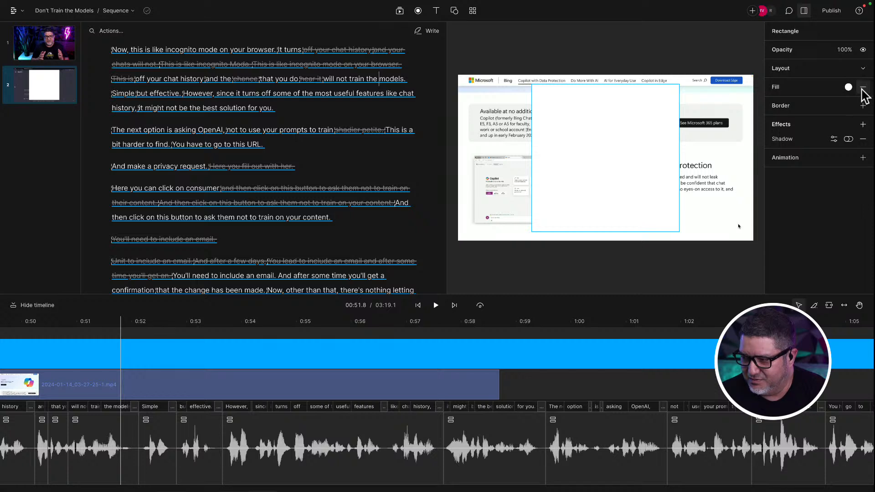
{"action": "left_click", "coordinate": [862, 88]}
{"action": "left_click", "coordinate": [858, 107]}
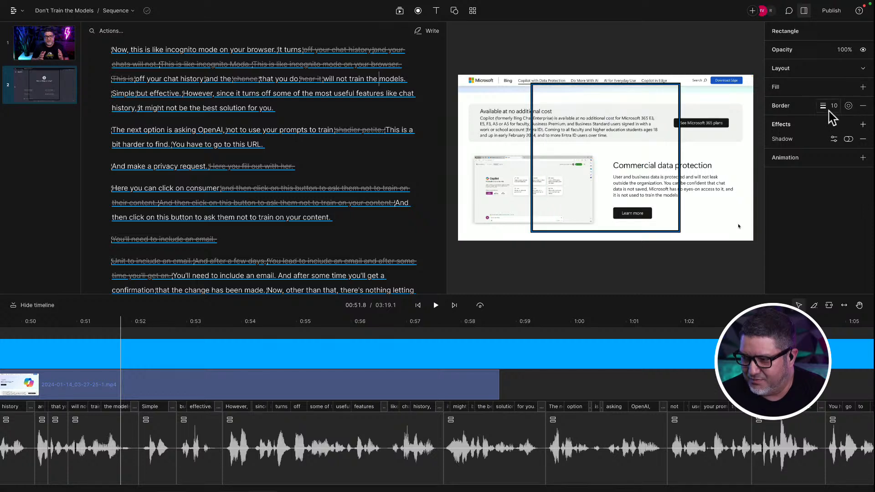
{"action": "left_click", "coordinate": [848, 106]}
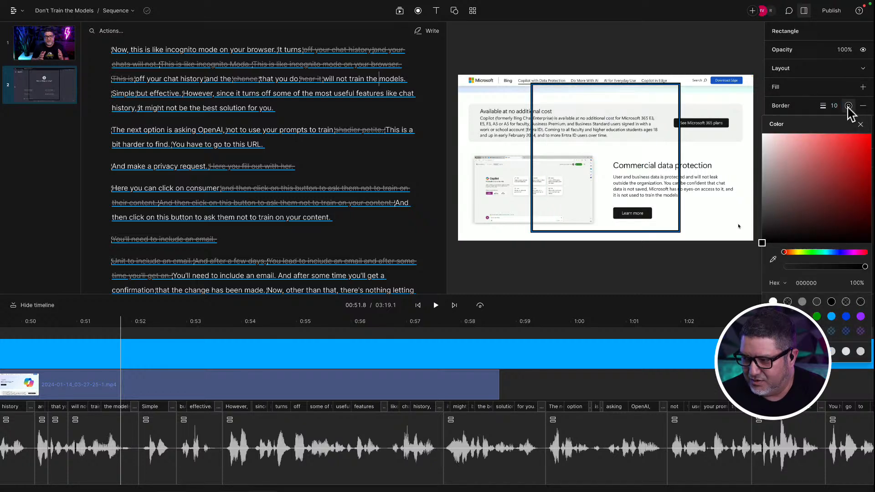
{"action": "left_click", "coordinate": [857, 140]}
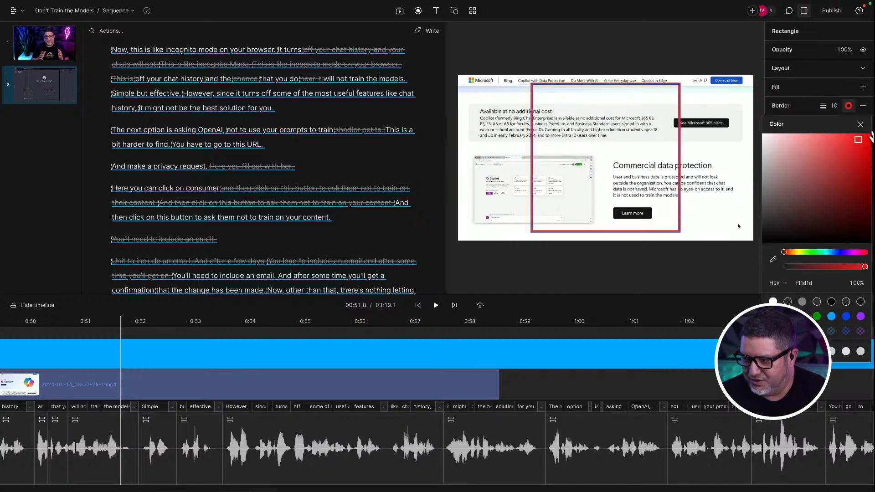
Resize the red-bordered rectangle from its corners so it closely frames the Learn more button under Commercial data protection.
{"action": "left_click", "coordinate": [531, 83]}
{"action": "left_click_drag", "start_coordinate": [531, 83], "coordinate": [630, 107]}
{"action": "left_click_drag", "start_coordinate": [682, 236], "coordinate": [655, 224]}
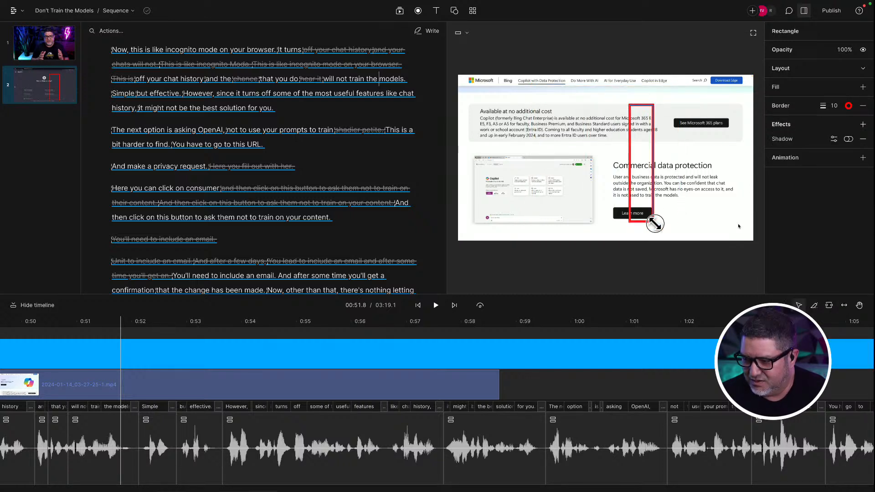
{"action": "left_click_drag", "start_coordinate": [627, 113], "coordinate": [604, 208]}
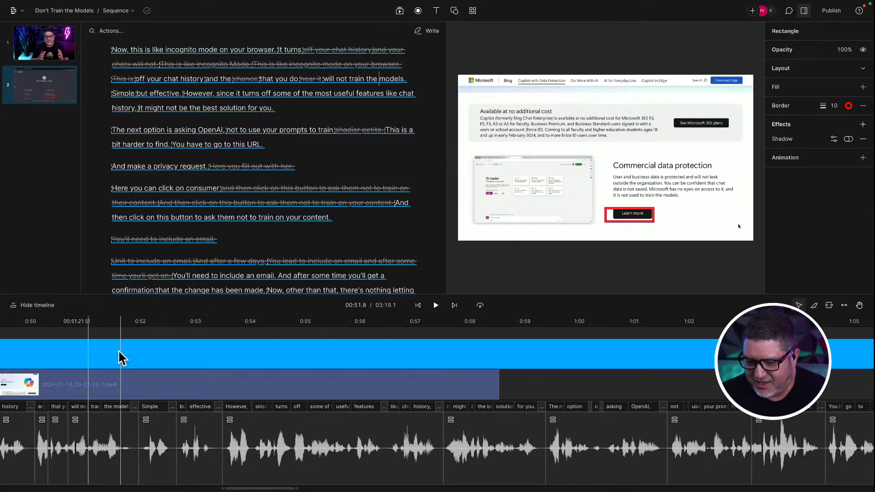
Check how far the rectangle layer extends along scene 2 in the timeline, and delete the layer.
{"action": "scroll", "coordinate": [227, 365], "scroll_direction": "down", "scroll_amount": 5}
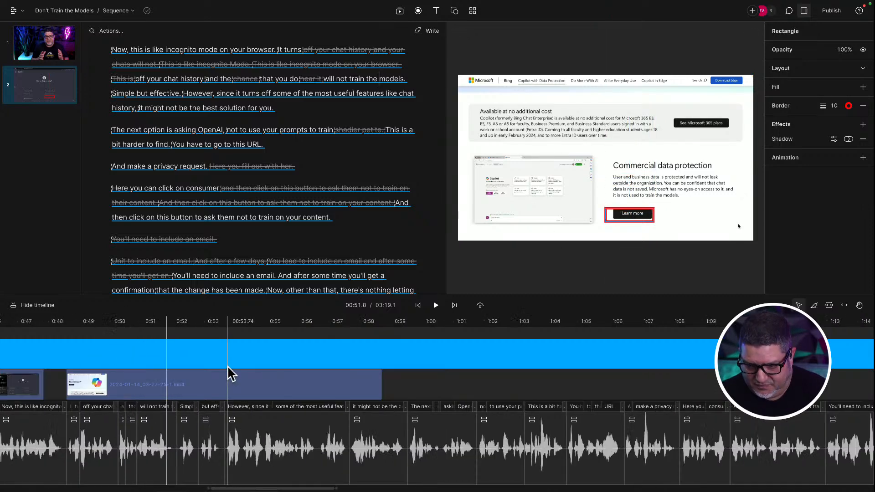
{"action": "scroll", "coordinate": [227, 365], "scroll_direction": "up", "scroll_amount": 4}
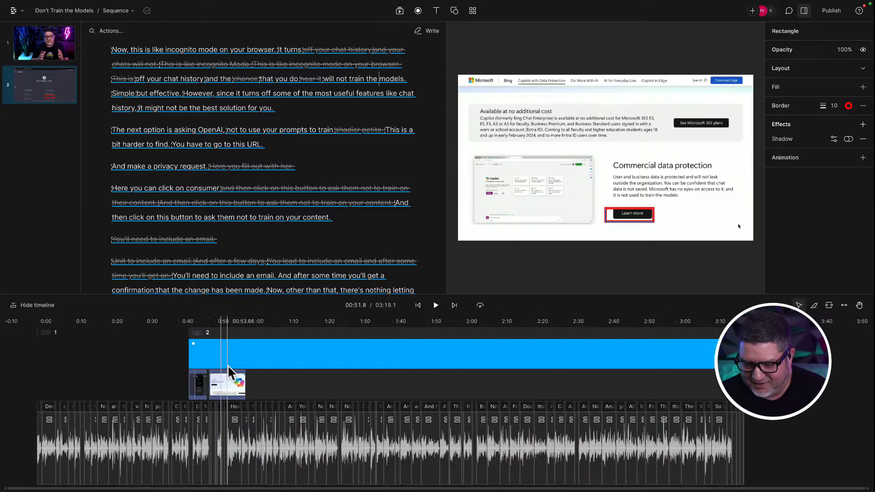
{"action": "scroll", "coordinate": [197, 365], "scroll_direction": "down", "scroll_amount": 1}
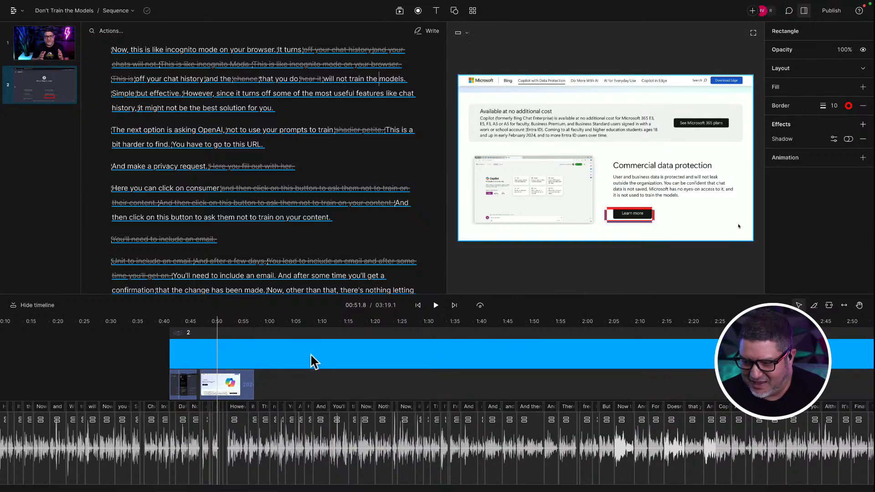
{"action": "scroll", "coordinate": [363, 362], "scroll_direction": "down", "scroll_amount": 3}
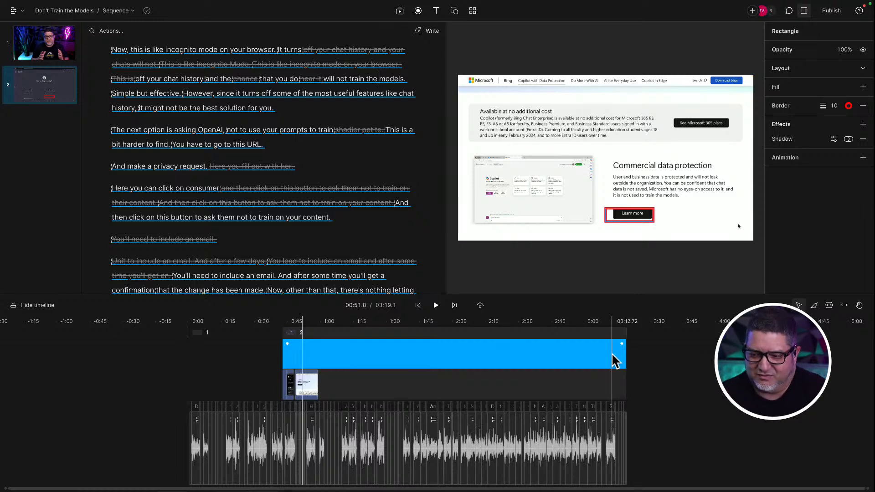
{"action": "left_click", "coordinate": [715, 357]}
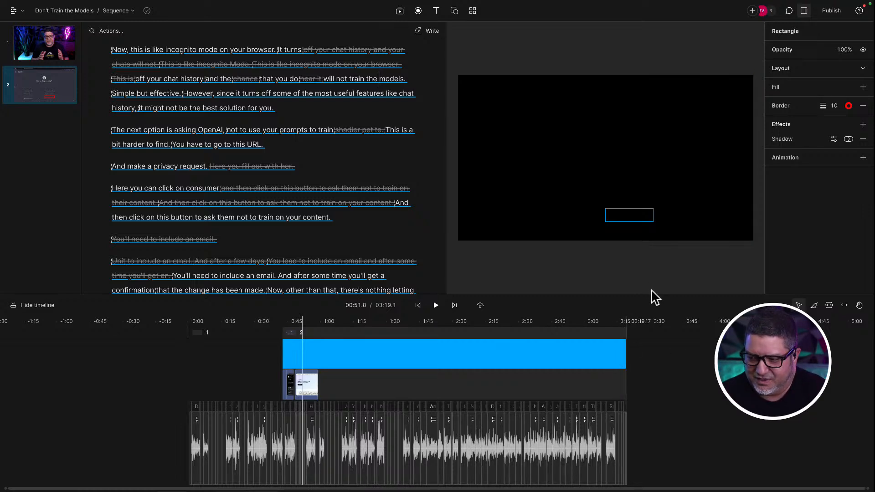
{"action": "left_click", "coordinate": [297, 343]}
{"action": "key", "text": "Delete"}
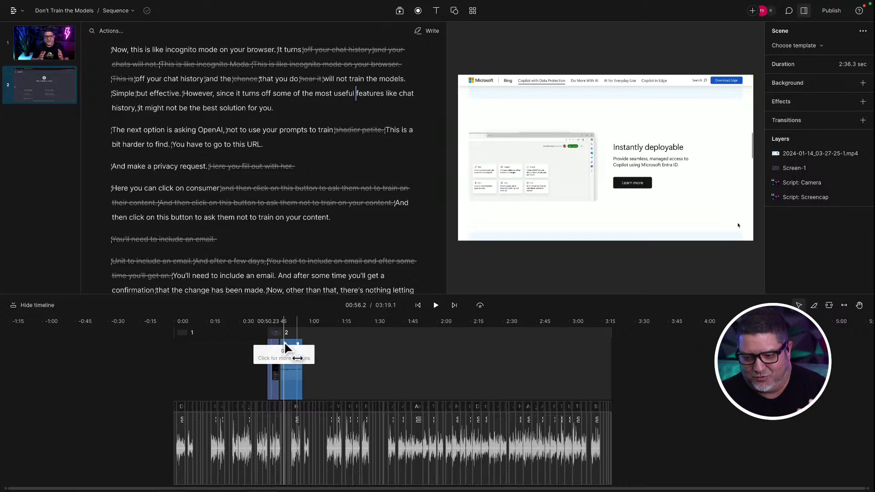
Insert ASI-Outline from the private Red Outline template pack and resize it to frame the Learn more button under Instantly deployable.
{"action": "left_click", "coordinate": [473, 11]}
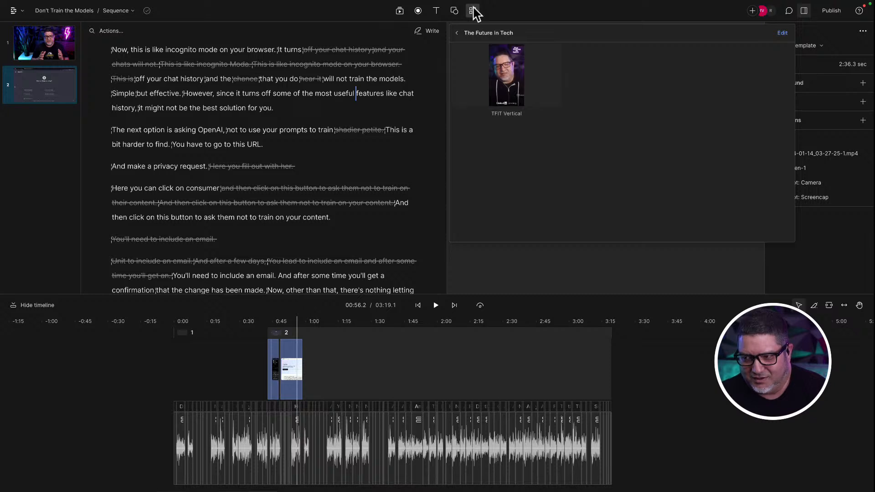
{"action": "left_click", "coordinate": [453, 32]}
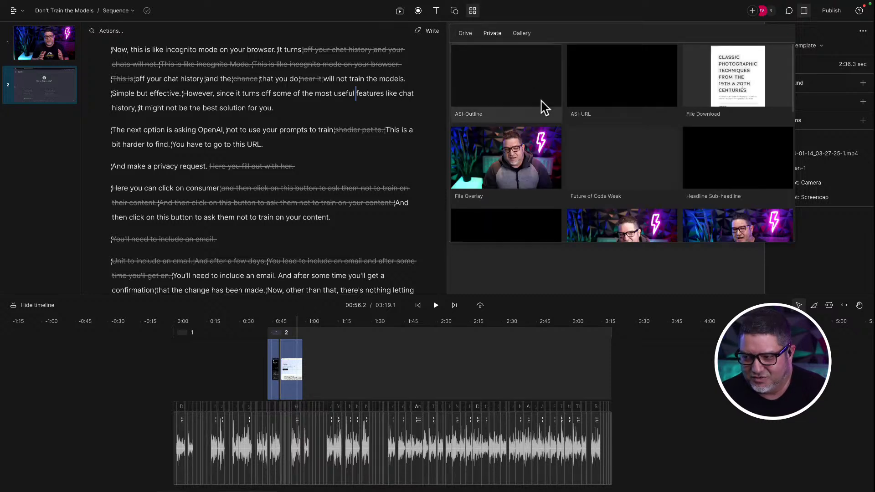
{"action": "scroll", "coordinate": [598, 191], "scroll_direction": "down", "scroll_amount": 2}
{"action": "scroll", "coordinate": [598, 191], "scroll_direction": "down", "scroll_amount": 3}
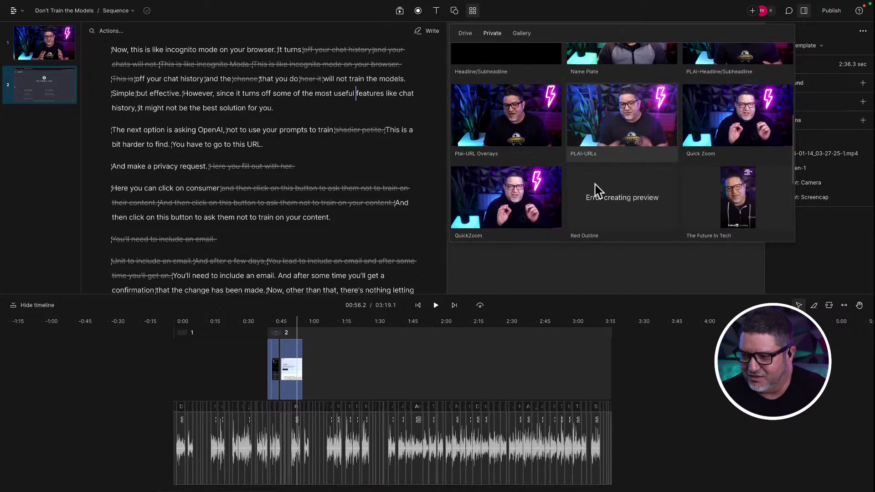
{"action": "scroll", "coordinate": [598, 191], "scroll_direction": "down", "scroll_amount": 1}
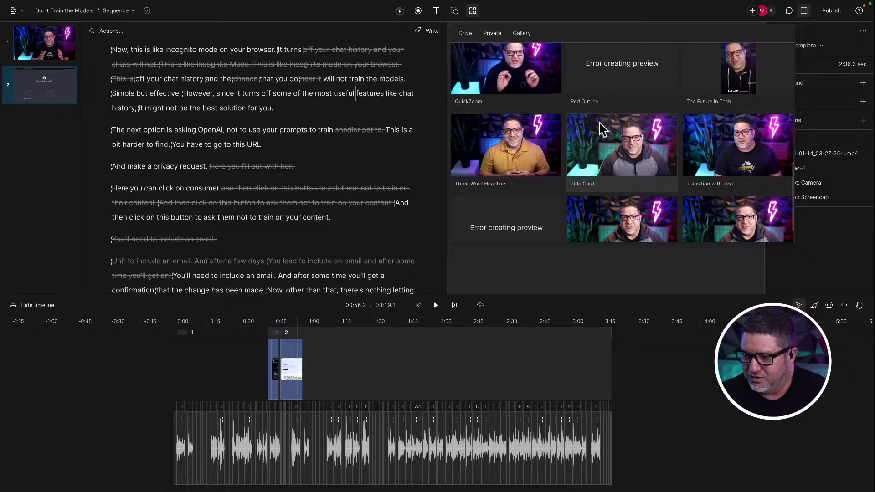
{"action": "left_click", "coordinate": [602, 83]}
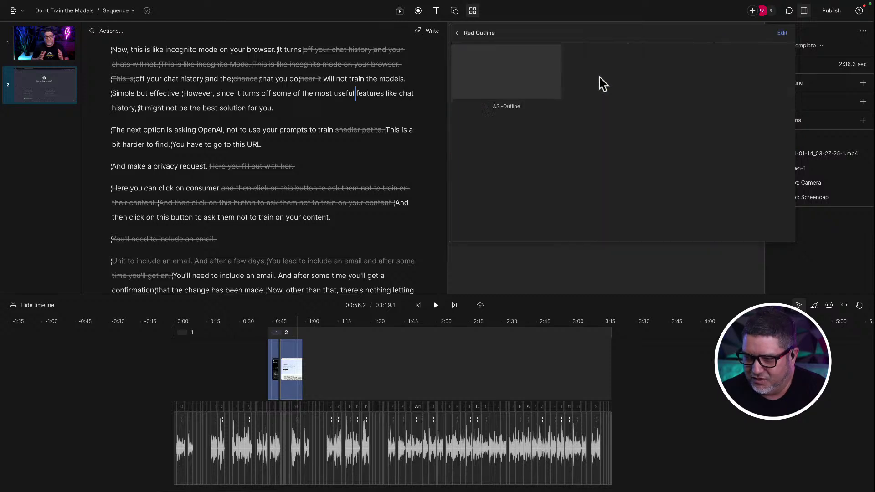
{"action": "left_click", "coordinate": [523, 78]}
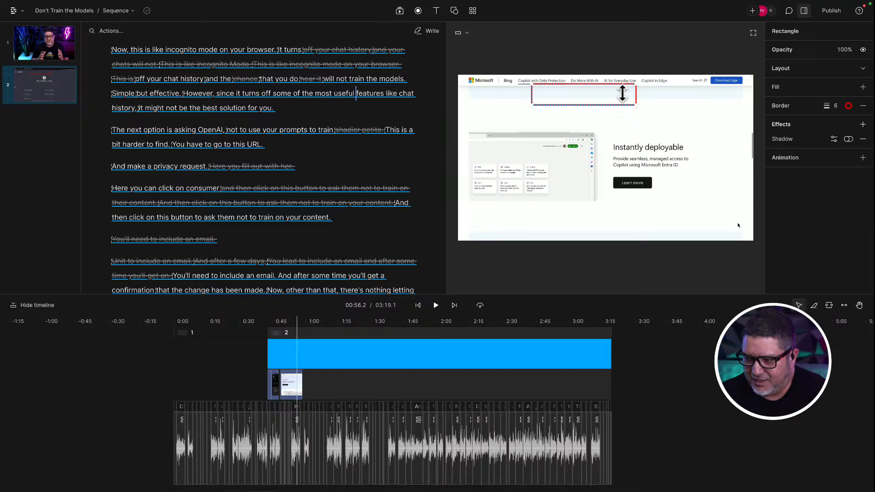
{"action": "left_click_drag", "start_coordinate": [636, 105], "coordinate": [657, 191]}
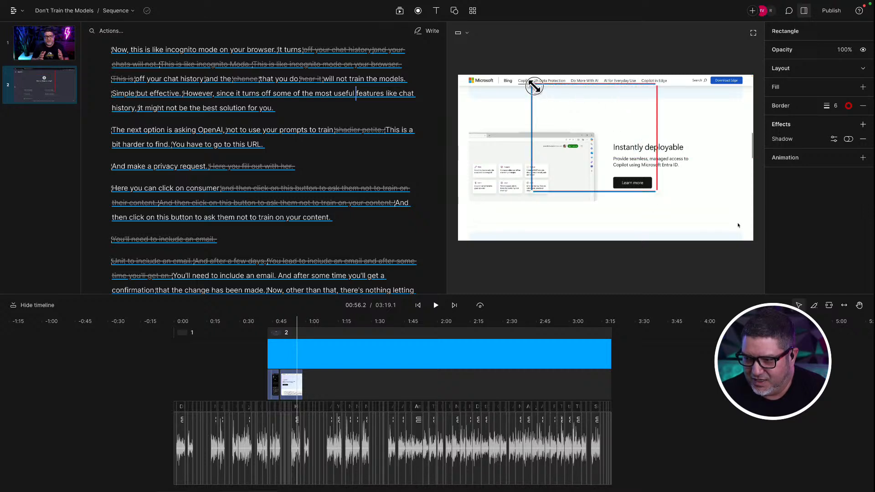
{"action": "left_click_drag", "start_coordinate": [533, 86], "coordinate": [605, 177]}
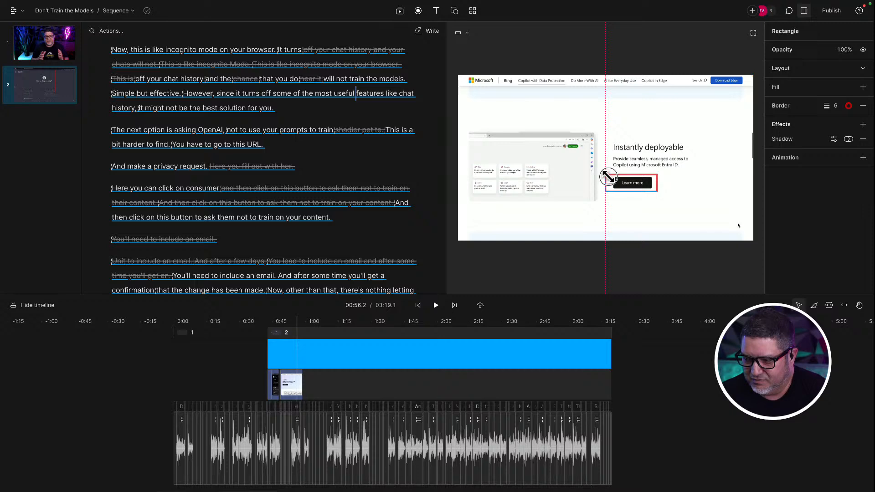
Check the inserted outline at the end of the timeline and delete its Rectangle layer from scene 2.
{"action": "left_click", "coordinate": [652, 352]}
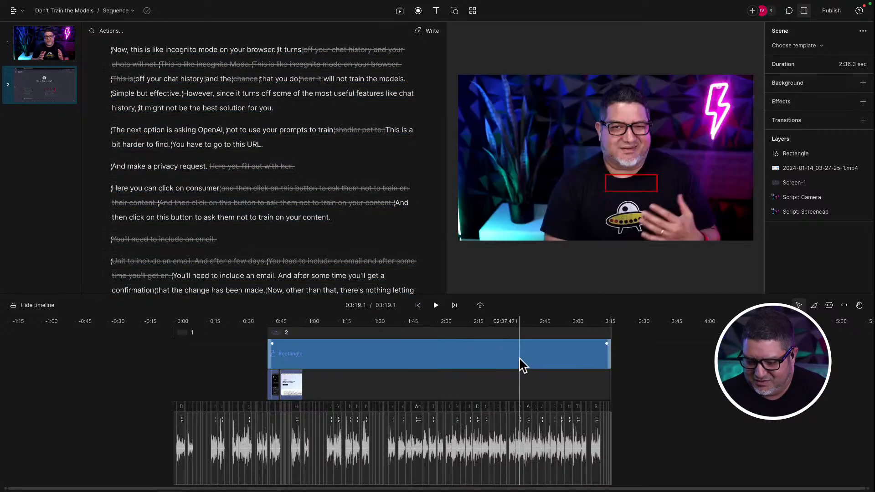
{"action": "left_click", "coordinate": [522, 365]}
{"action": "key", "text": "Delete"}
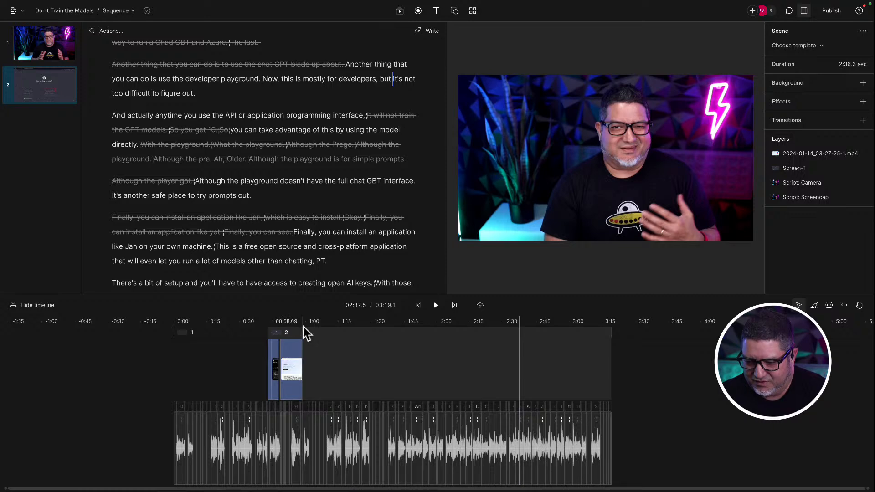
Start a new scene before "The next option is asking OpenAI", just after the screen clip, and check the frames on both sides.
{"action": "left_click", "coordinate": [304, 326]}
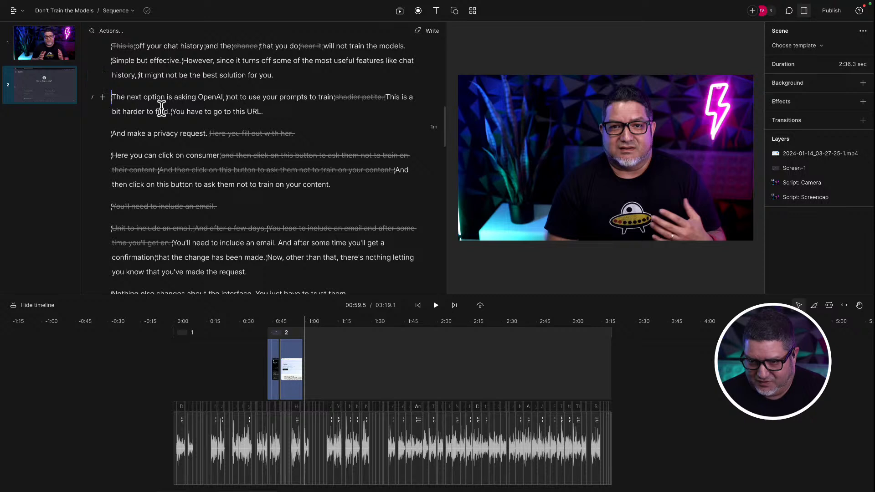
{"action": "type", "text": "/"}
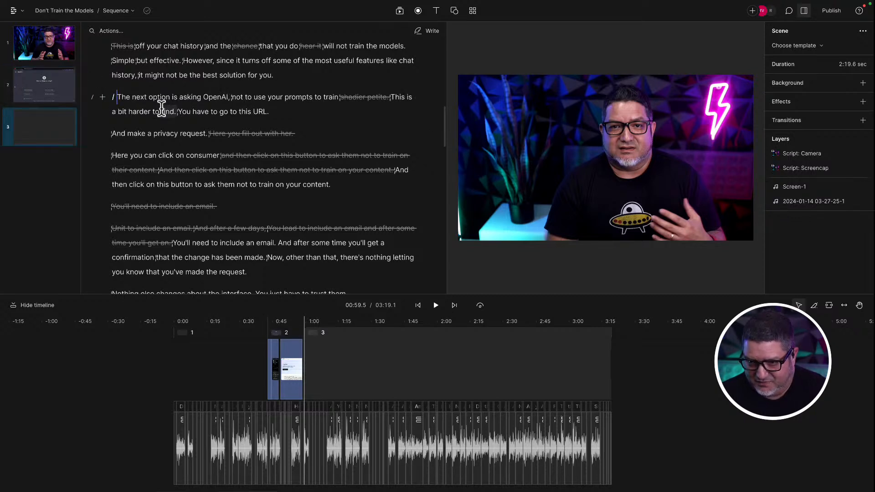
{"action": "left_click", "coordinate": [241, 60]}
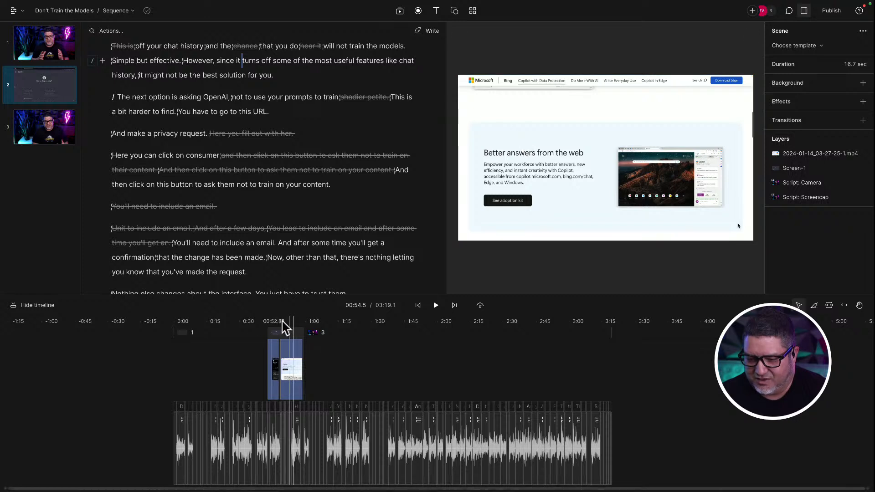
{"action": "left_click", "coordinate": [310, 323]}
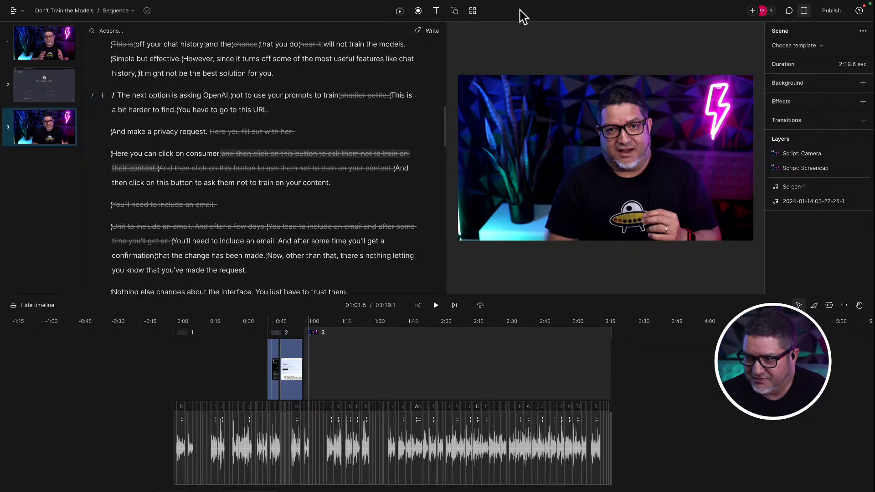
Add the Two Word Head/SubHead template from the private Three Word Headline pack to scene 3.
{"action": "left_click", "coordinate": [472, 11]}
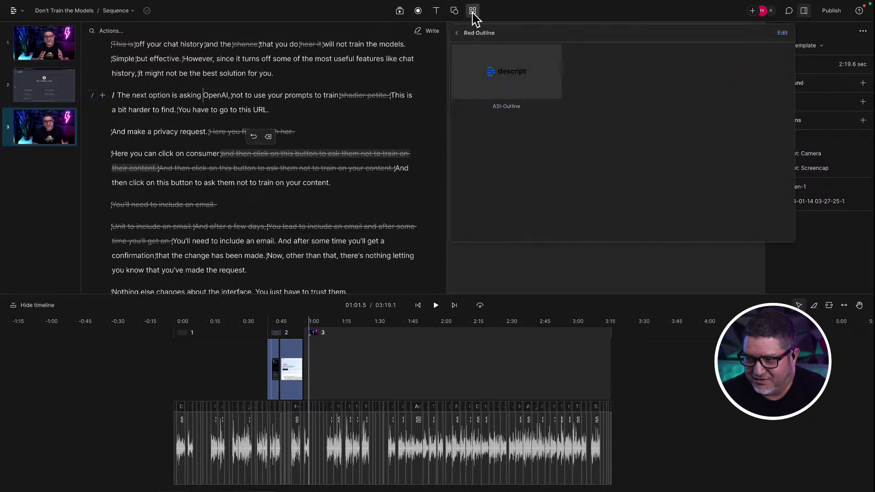
{"action": "left_click", "coordinate": [457, 32]}
{"action": "scroll", "coordinate": [581, 155], "scroll_direction": "down", "scroll_amount": 2}
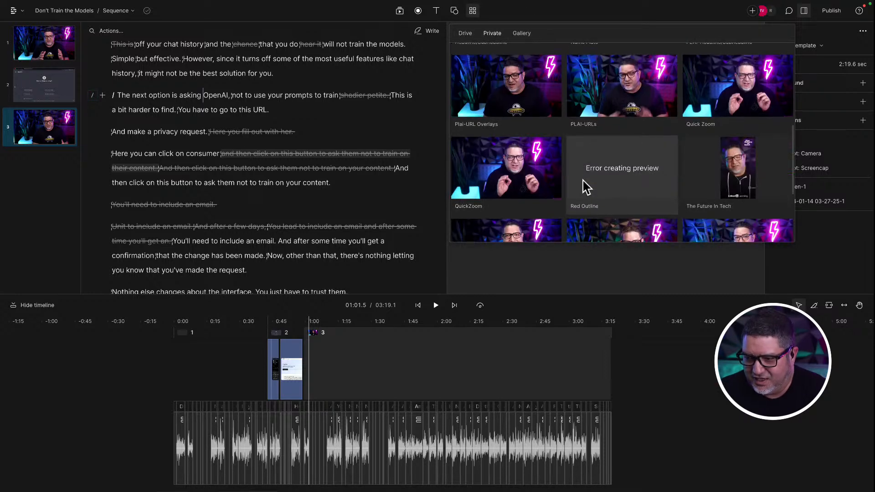
{"action": "scroll", "coordinate": [587, 189], "scroll_direction": "up", "scroll_amount": 2}
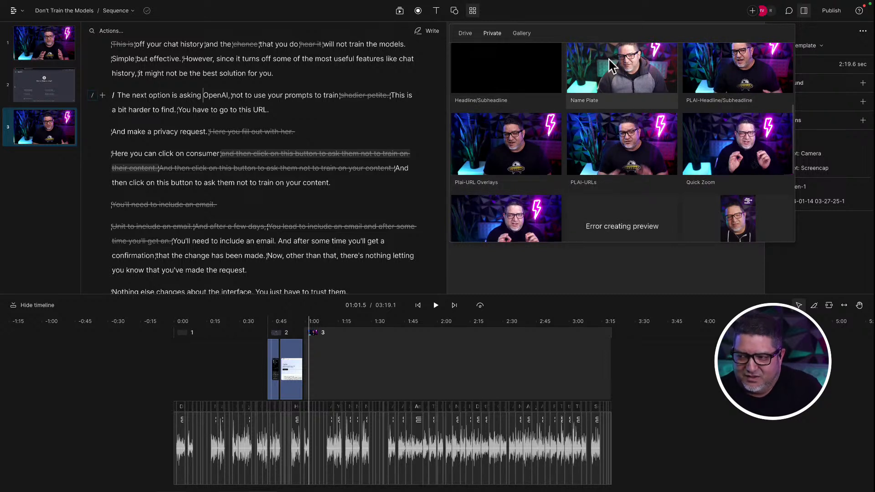
{"action": "scroll", "coordinate": [503, 198], "scroll_direction": "down", "scroll_amount": 3}
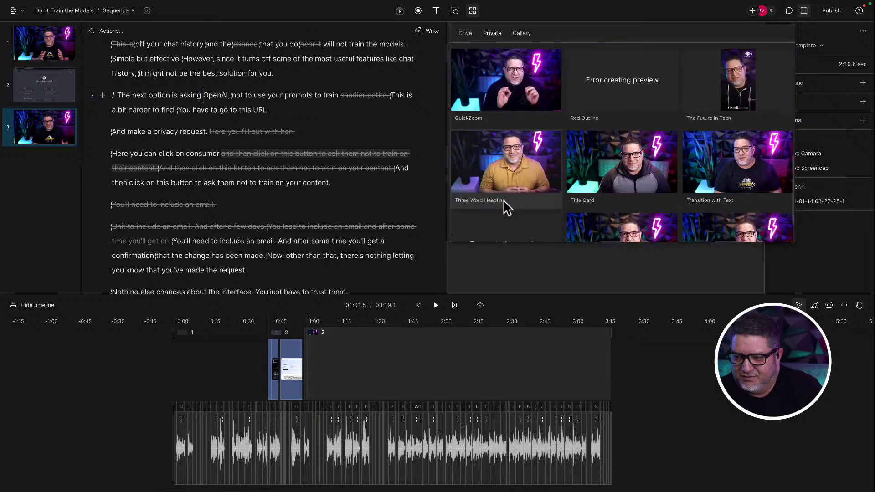
{"action": "scroll", "coordinate": [504, 206], "scroll_direction": "down", "scroll_amount": 1}
{"action": "left_click", "coordinate": [511, 129]}
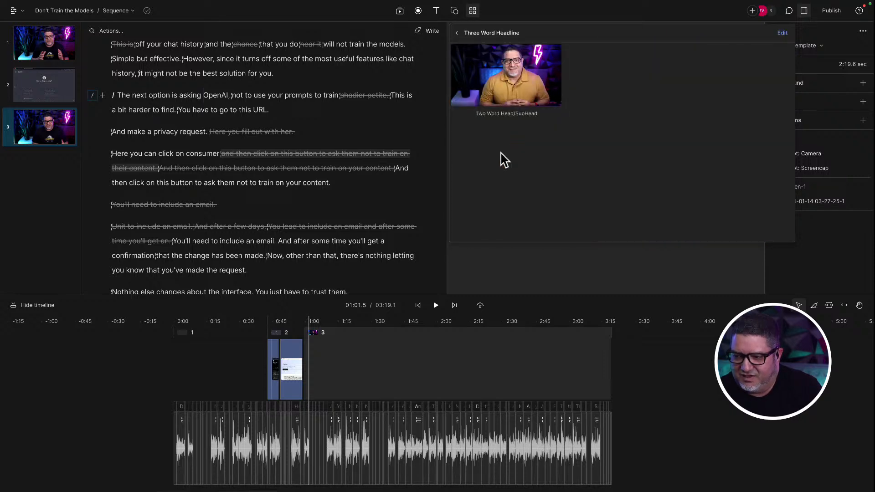
{"action": "left_click", "coordinate": [509, 101]}
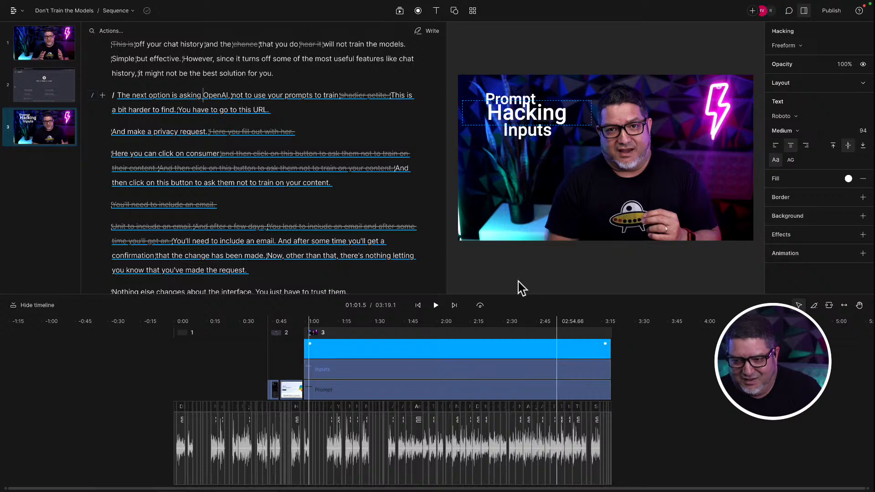
Shorten the Hacking, Inputs and Prompt text layers in scene 3 so they end around "Here you can click on consumer".
{"action": "scroll", "coordinate": [252, 222], "scroll_direction": "up", "scroll_amount": 1}
{"action": "scroll", "coordinate": [253, 222], "scroll_direction": "up", "scroll_amount": 1}
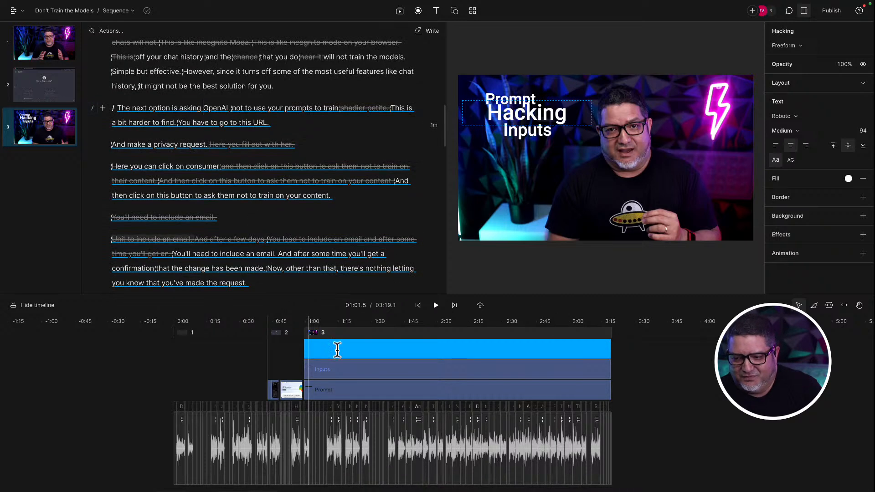
{"action": "left_click_drag", "start_coordinate": [609, 349], "coordinate": [322, 349]}
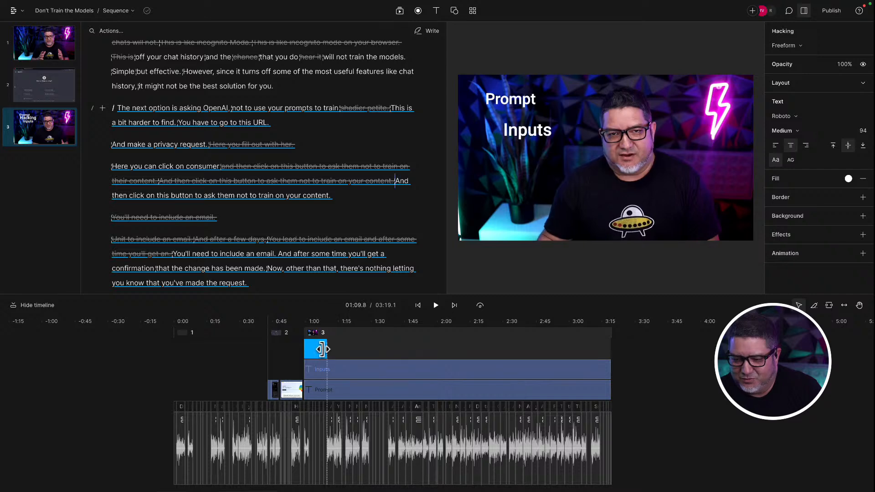
{"action": "left_click_drag", "start_coordinate": [609, 375], "coordinate": [318, 371]}
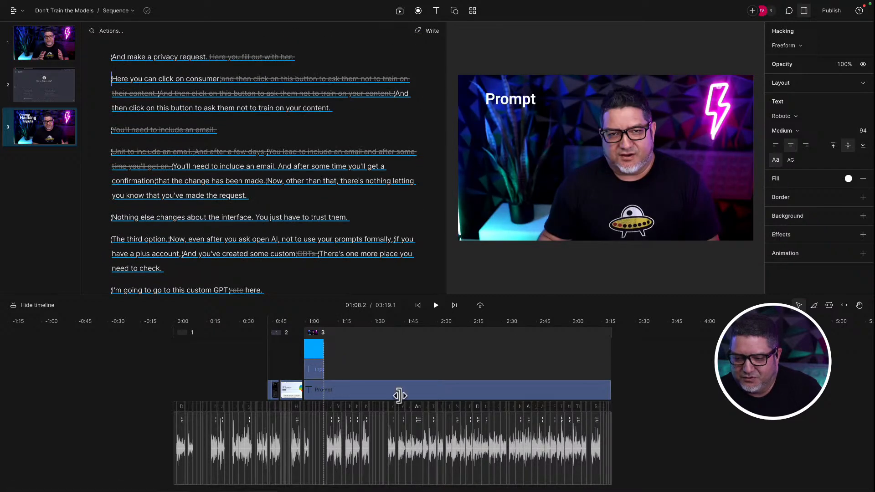
{"action": "mouse_move", "coordinate": [608, 391]}
{"action": "left_mouse_down"}
{"action": "mouse_move", "coordinate": [309, 399]}
{"action": "mouse_move", "coordinate": [323, 394]}
{"action": "left_mouse_up"}
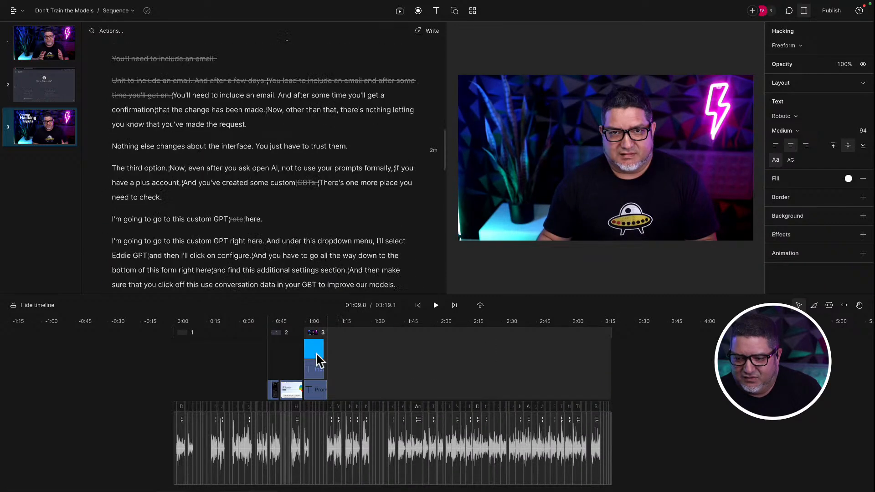
{"action": "scroll", "coordinate": [285, 204], "scroll_direction": "up", "scroll_amount": 3}
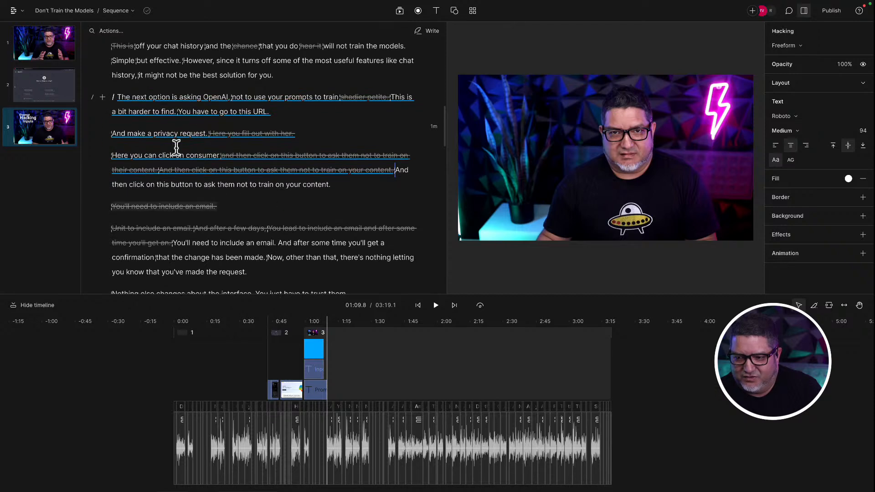
Select the passage starting at "The next option is asking OpenAI" and inspect the three text layers above it in the timeline.
{"action": "left_click_drag", "start_coordinate": [114, 96], "coordinate": [320, 173]}
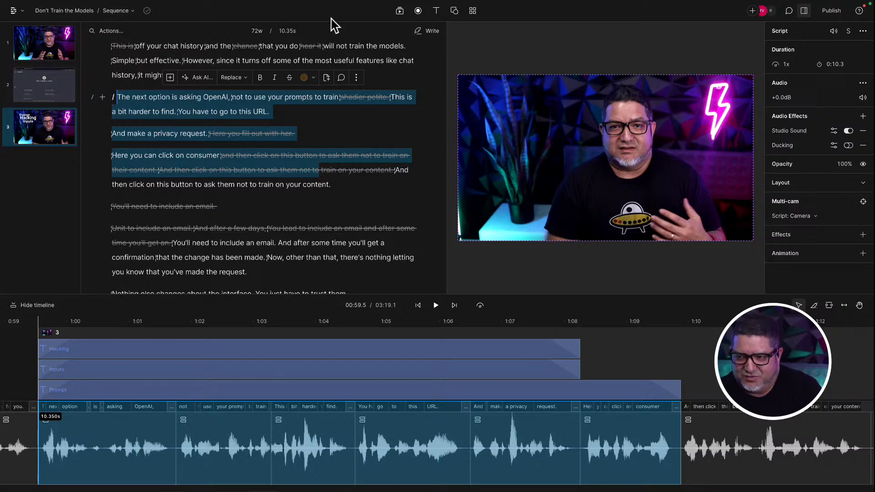
{"action": "left_click", "coordinate": [97, 5]}
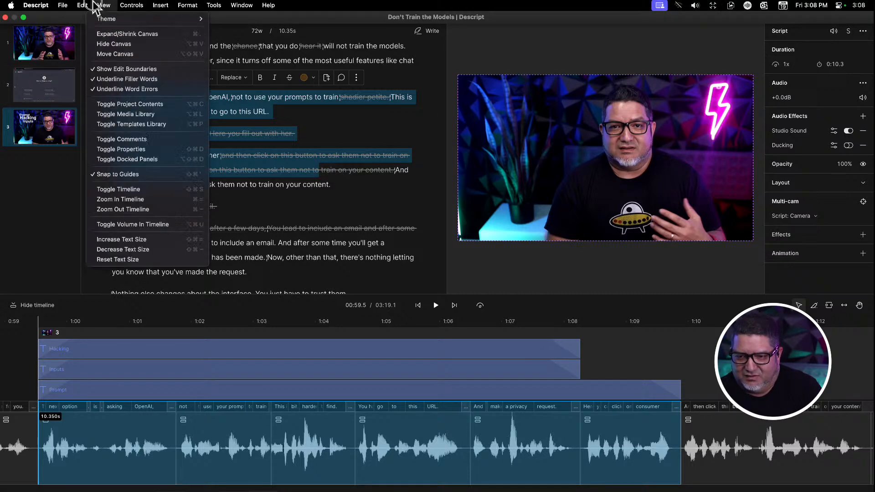
{"action": "mouse_move", "coordinate": [84, 5]}
{"action": "left_click", "coordinate": [90, 53]}
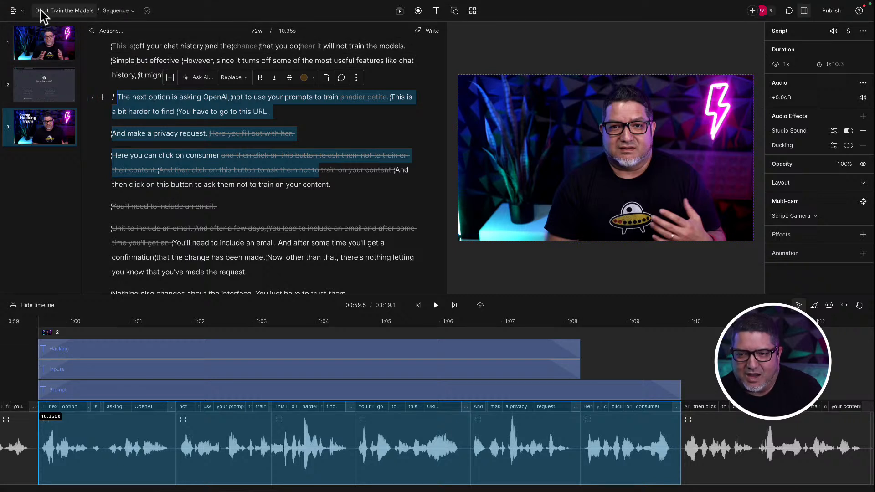
Leave the project for the project list and view the saved templates.
{"action": "left_click", "coordinate": [15, 11]}
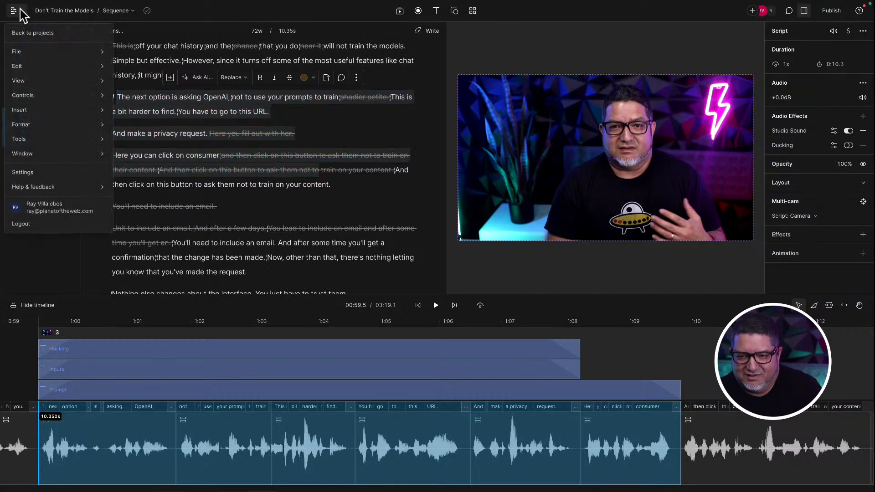
{"action": "left_click", "coordinate": [59, 9]}
{"action": "left_click", "coordinate": [54, 11]}
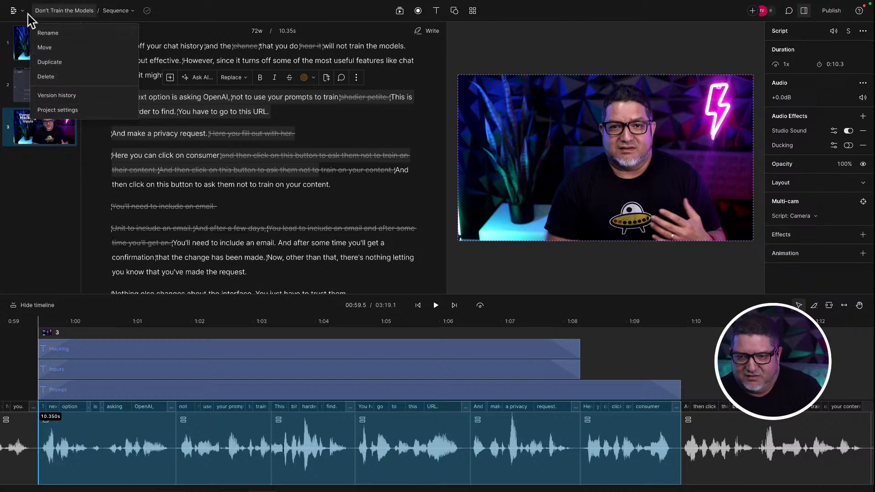
{"action": "left_click", "coordinate": [16, 11]}
{"action": "left_click", "coordinate": [28, 34]}
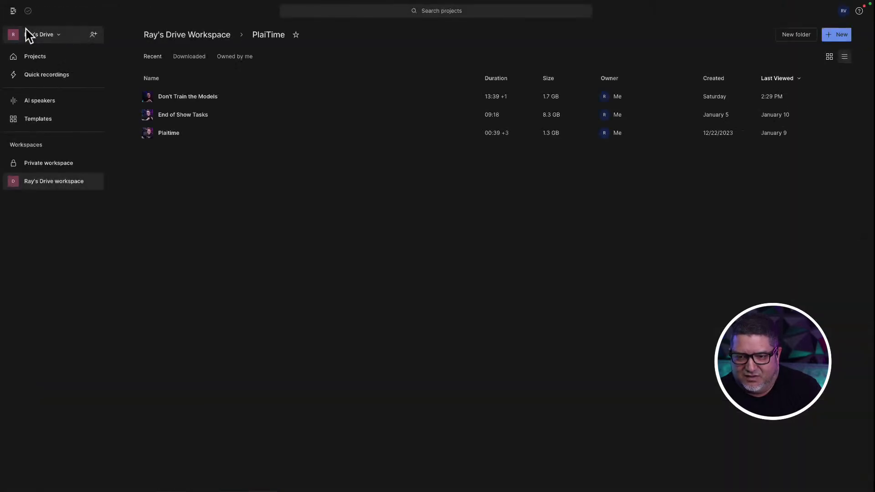
{"action": "left_click", "coordinate": [32, 119]}
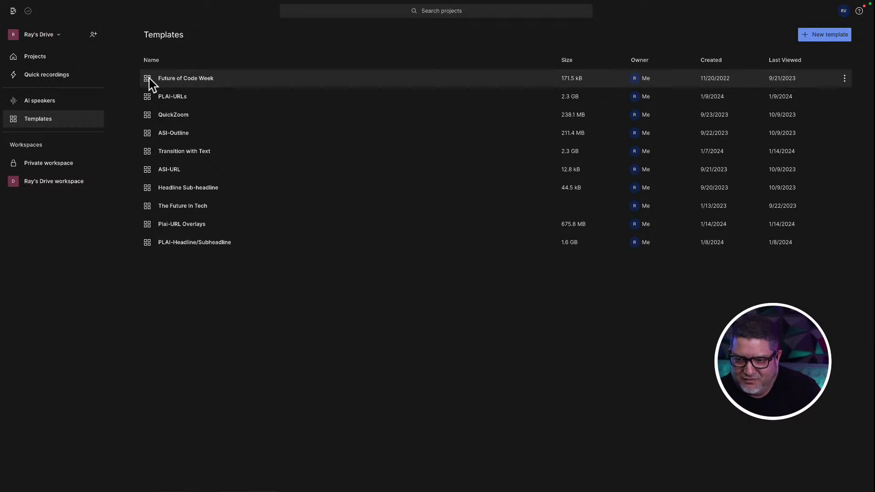
Return to the drive workspace's PlaiTime folder and open the Don't Train the Models project.
{"action": "left_click", "coordinate": [45, 182]}
{"action": "left_click", "coordinate": [163, 97]}
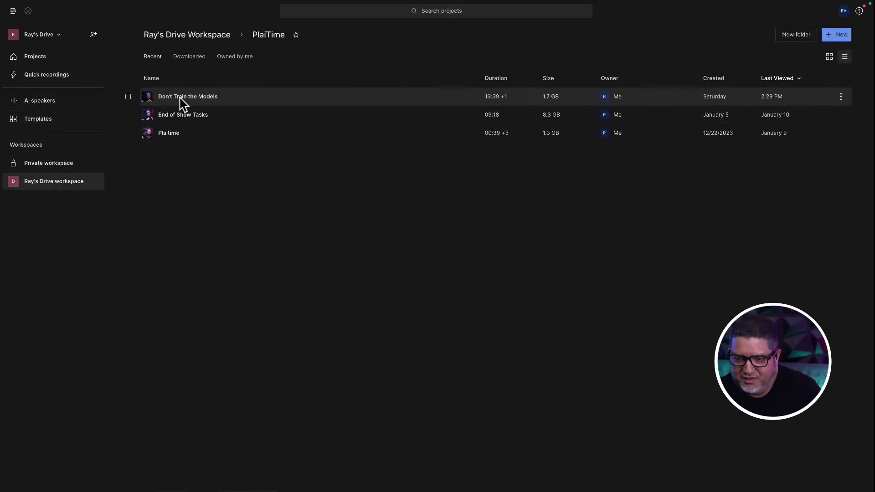
{"action": "left_click", "coordinate": [183, 104]}
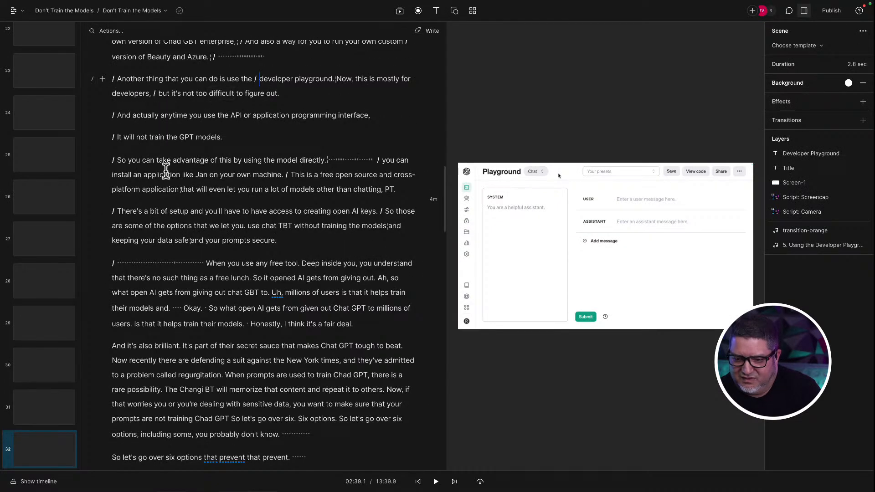
Go to scene 3 of the finished composition and reveal the timeline to examine how its template layers are placed.
{"action": "scroll", "coordinate": [181, 215], "scroll_direction": "up", "scroll_amount": 15}
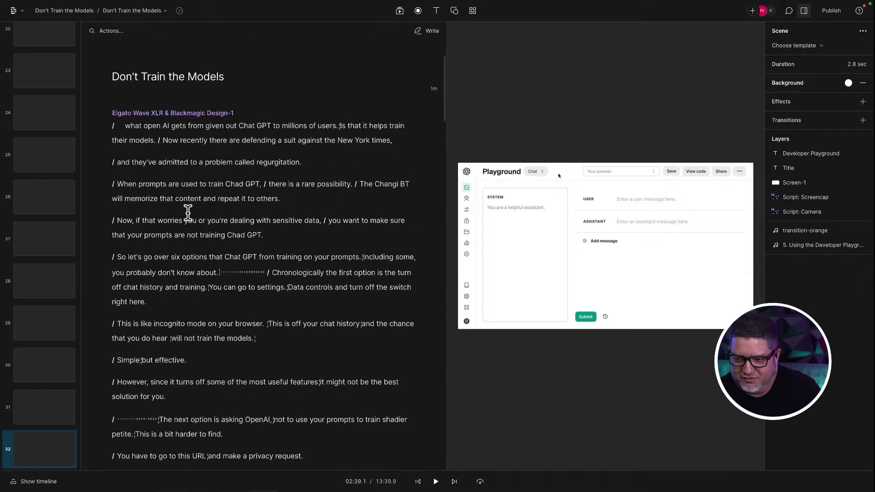
{"action": "scroll", "coordinate": [53, 245], "scroll_direction": "up", "scroll_amount": 10}
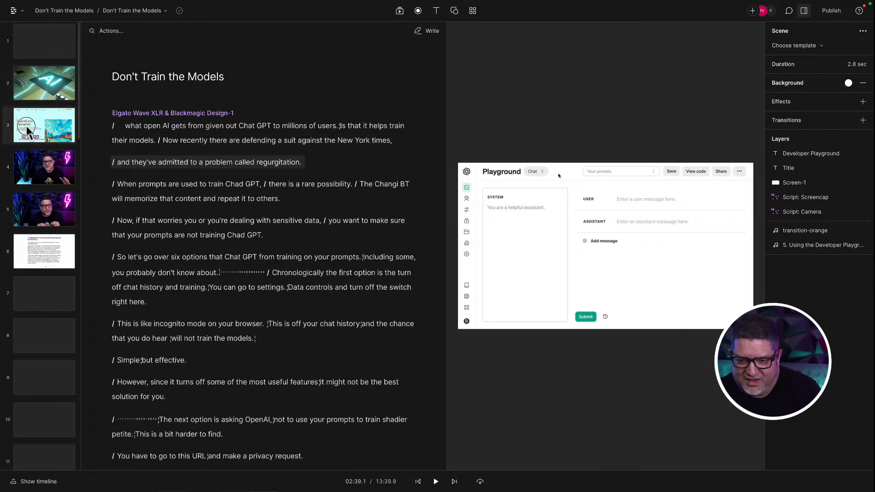
{"action": "left_click", "coordinate": [27, 127]}
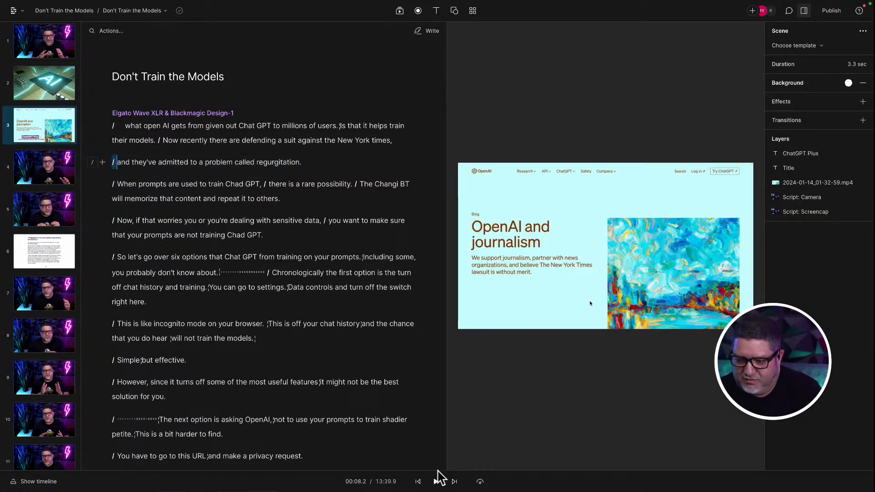
{"action": "left_click_drag", "start_coordinate": [438, 471], "coordinate": [437, 363]}
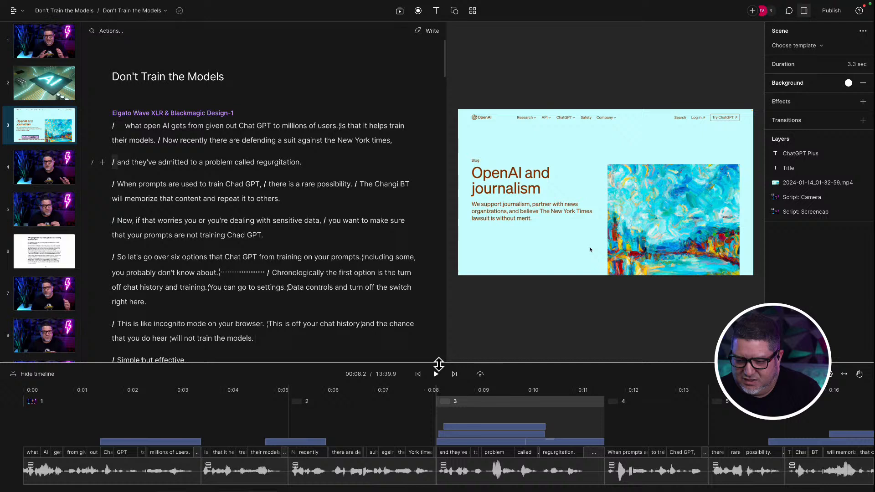
{"action": "left_click", "coordinate": [467, 392]}
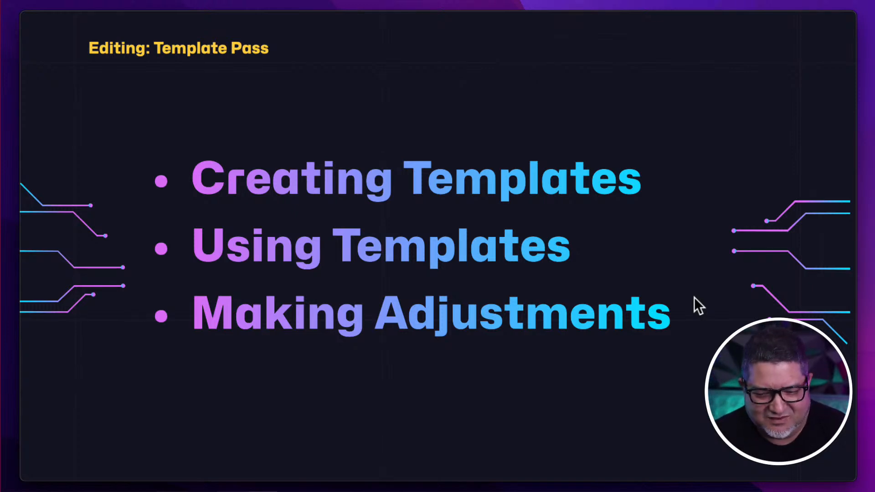
{"action": "key", "text": "Right"}
{"action": "key", "text": "Right"}
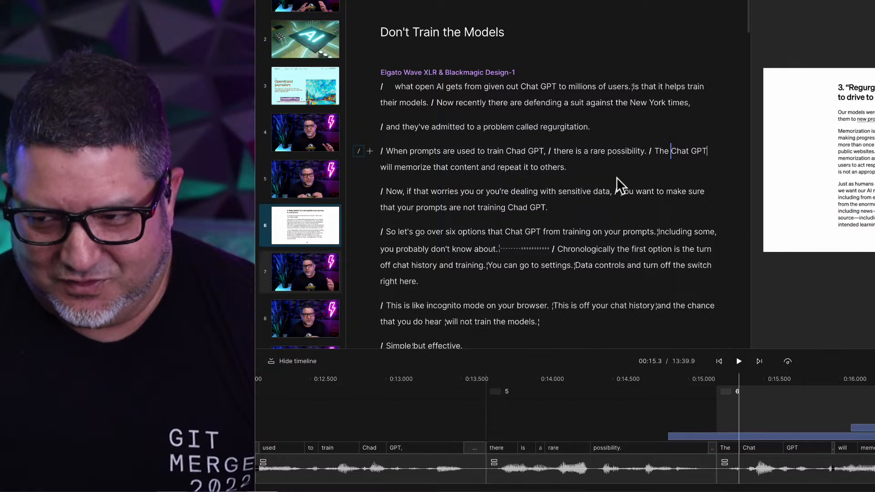
Undo the last text replacement in the transcript.
{"action": "left_click", "coordinate": [636, 191]}
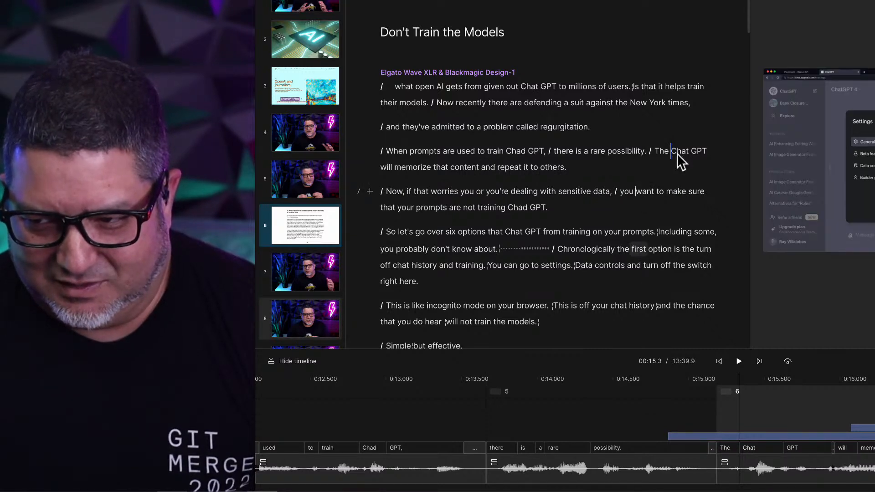
{"action": "key", "text": "ctrl+z"}
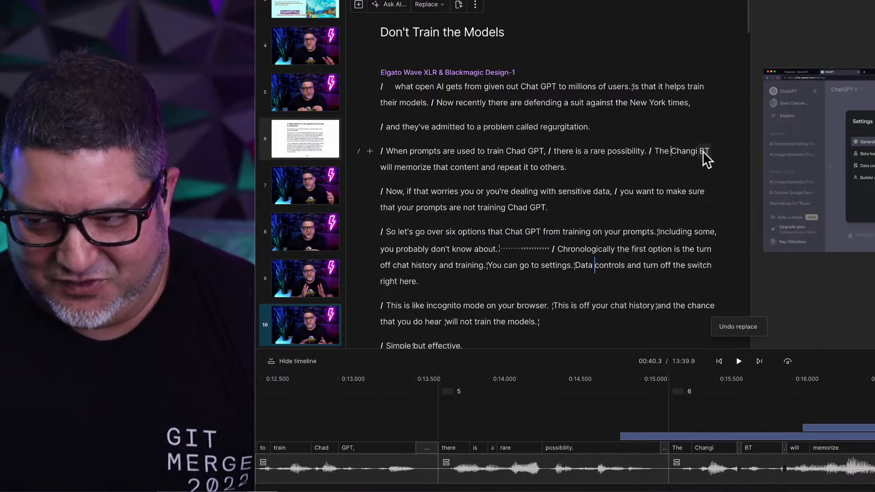
Correct the misheard "Changi BT" after "there is a rare possibility" to "Chat GPT" for this occurrence only.
{"action": "left_click_drag", "start_coordinate": [705, 153], "coordinate": [672, 152]}
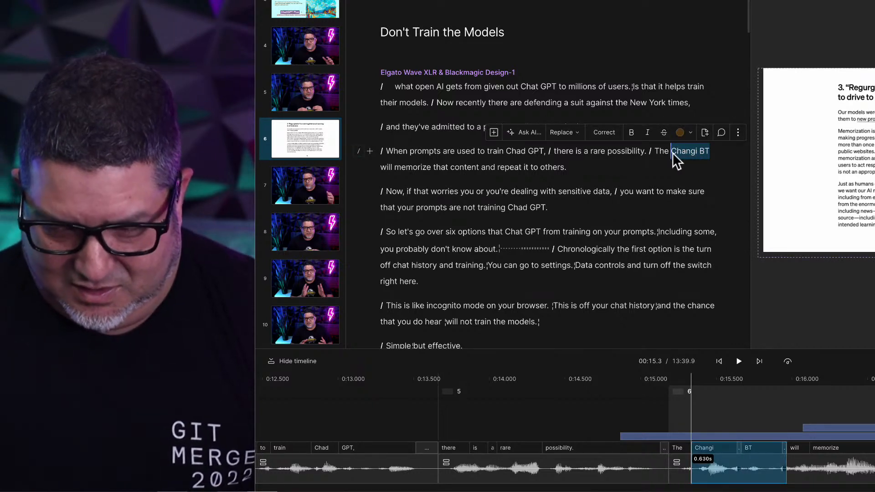
{"action": "left_click", "coordinate": [608, 134]}
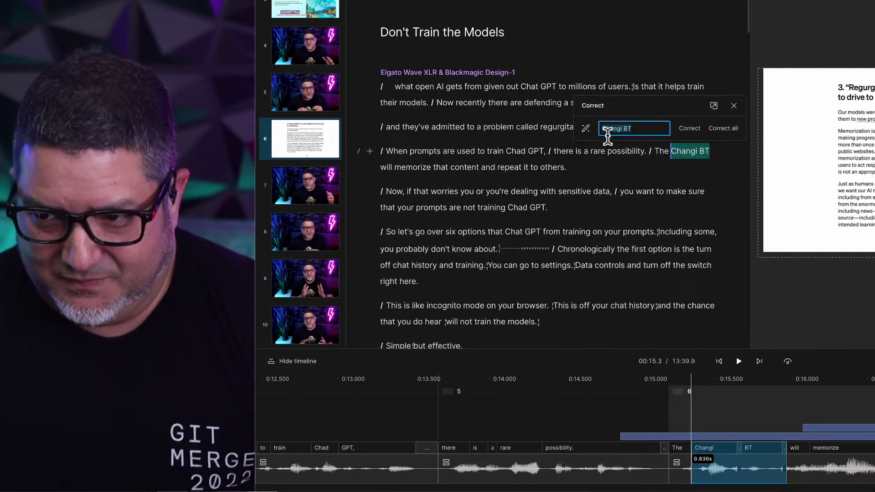
{"action": "type", "text": "CHat GPT"}
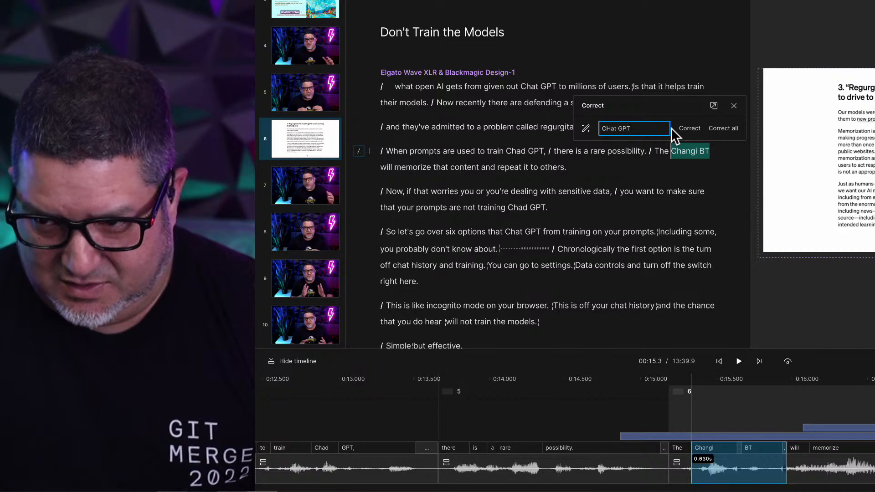
{"action": "key", "text": "Left"}
{"action": "key", "text": "Left"}
{"action": "key", "text": "Left"}
{"action": "key", "text": "Left"}
{"action": "key", "text": "Left"}
{"action": "key", "text": "Left"}
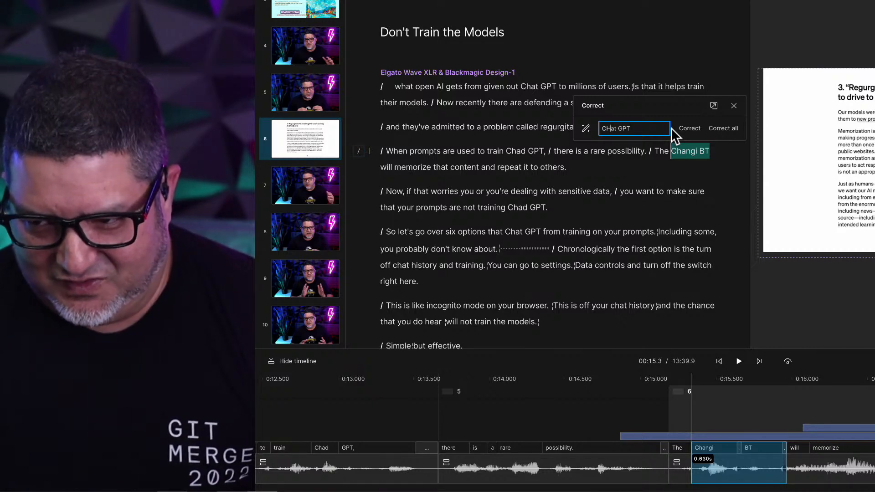
{"action": "key", "text": "BackSpace"}
{"action": "type", "text": "h"}
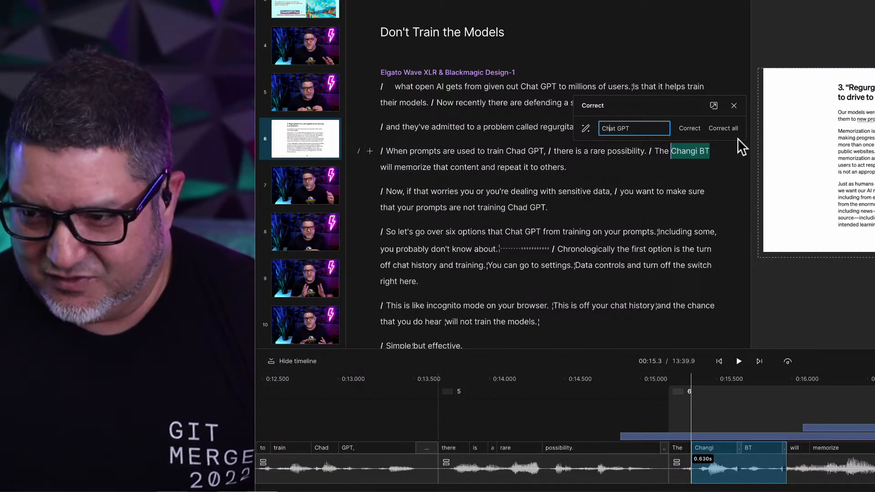
{"action": "left_click", "coordinate": [686, 129]}
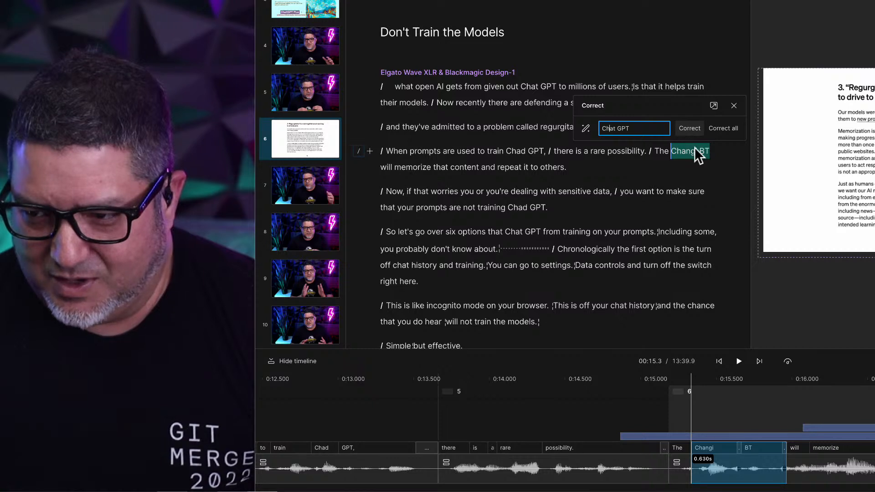